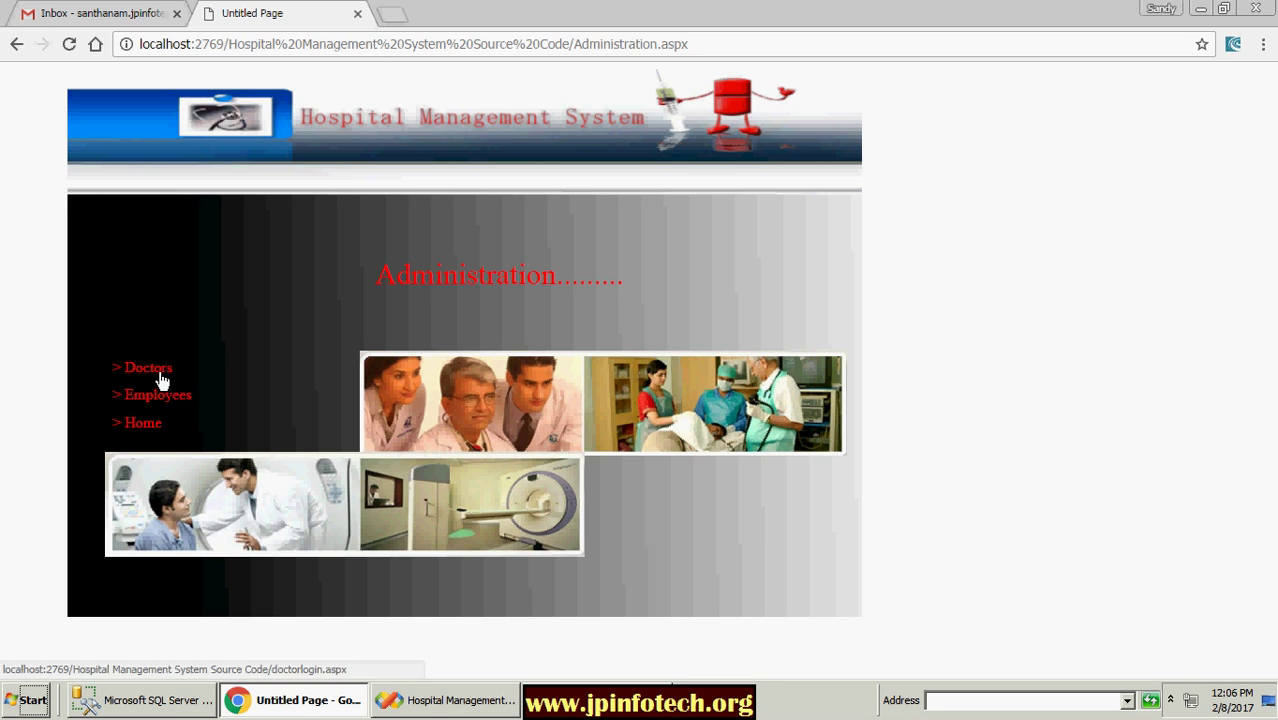
Step: Open the Doctors login page from the Administration page
left_click(160, 381)
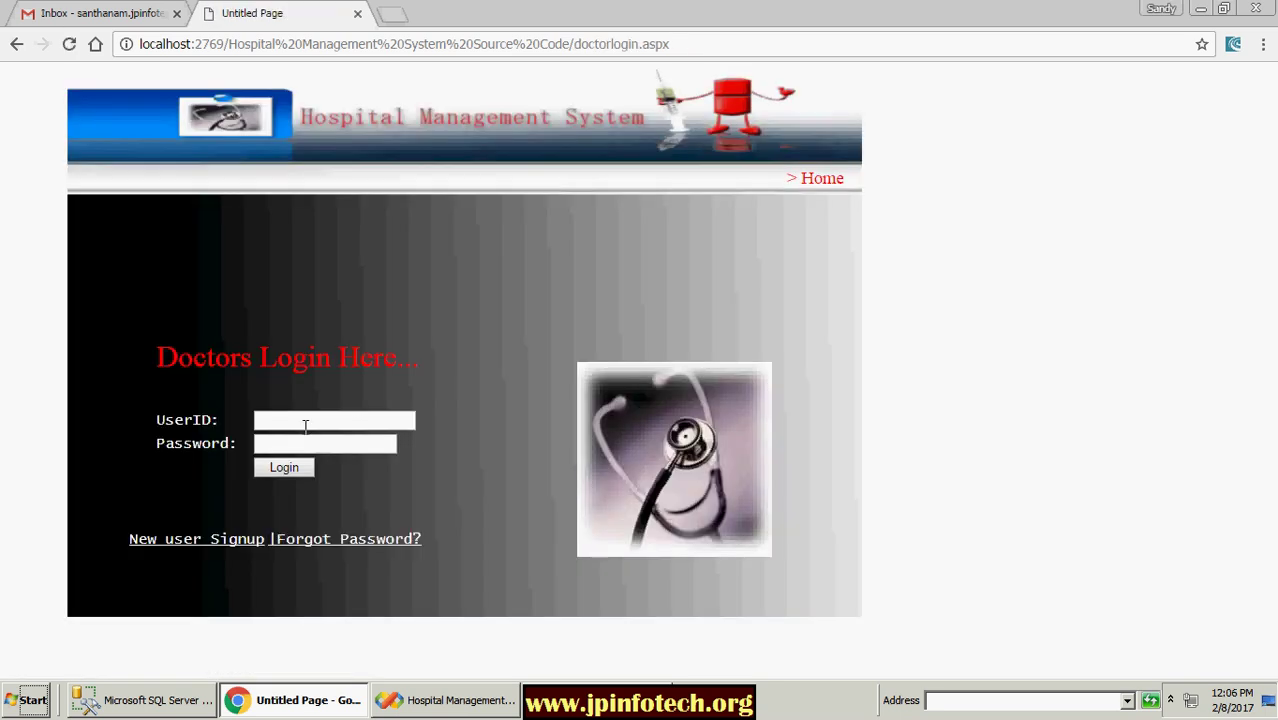
Step: Open the new doctor sign-up form and enter the doctor's name, login id and password
left_click(228, 538)
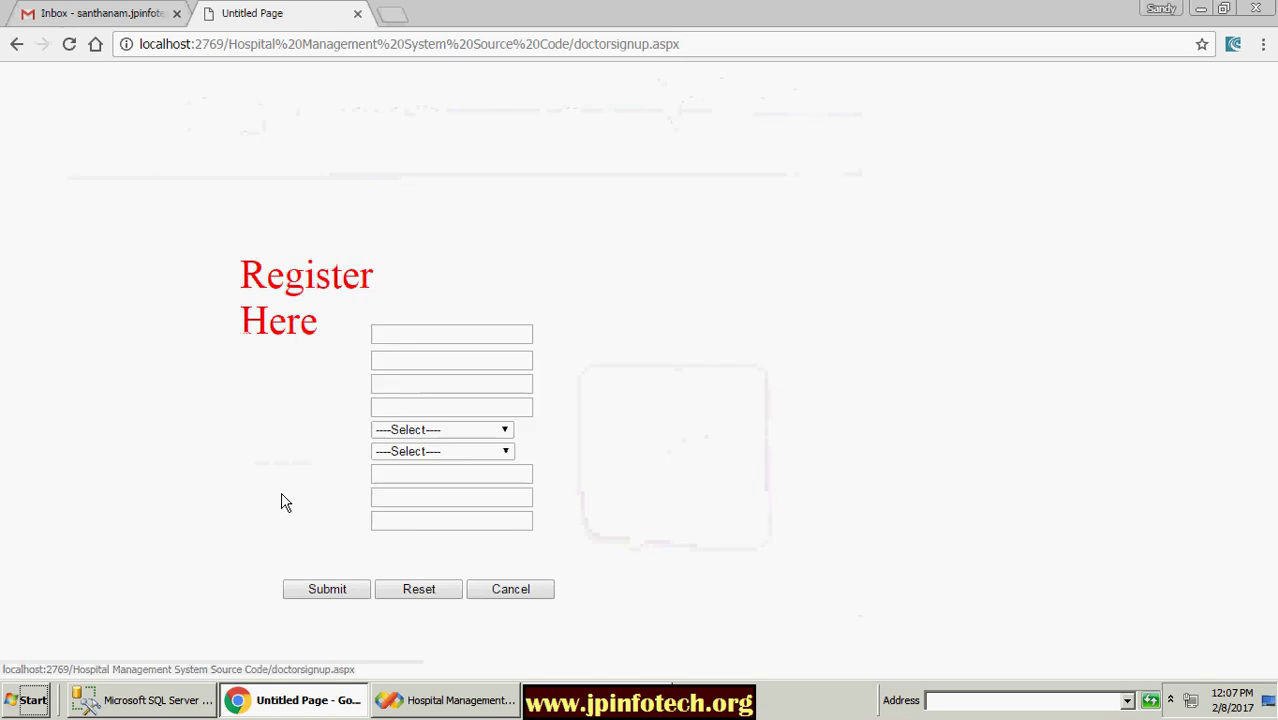
left_click(428, 335)
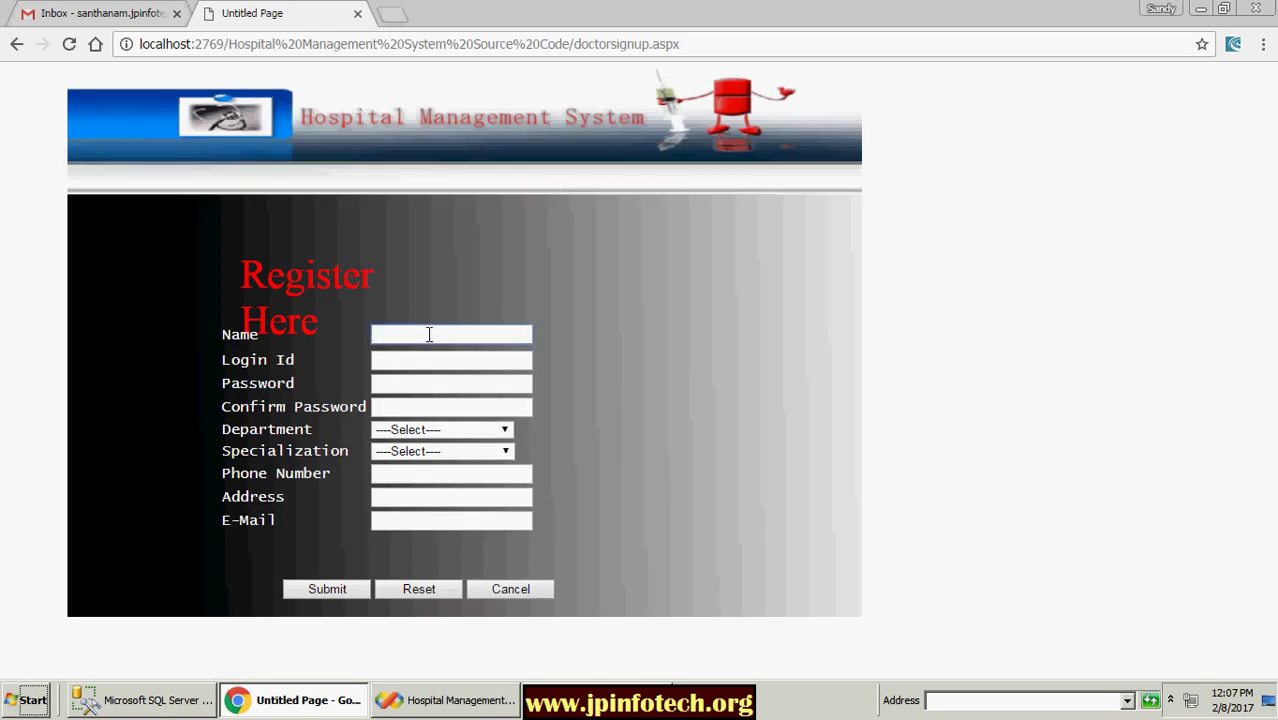
type("Jay")
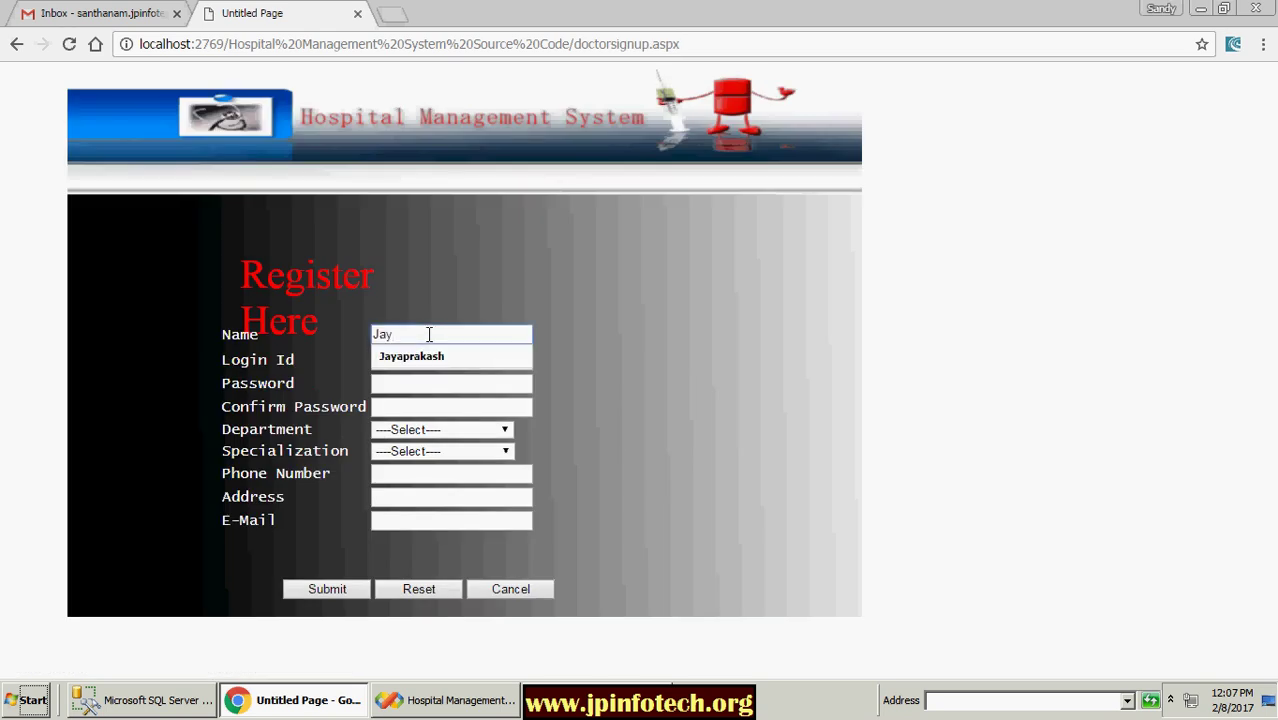
left_click(414, 356)
left_click(419, 360)
type("jp")
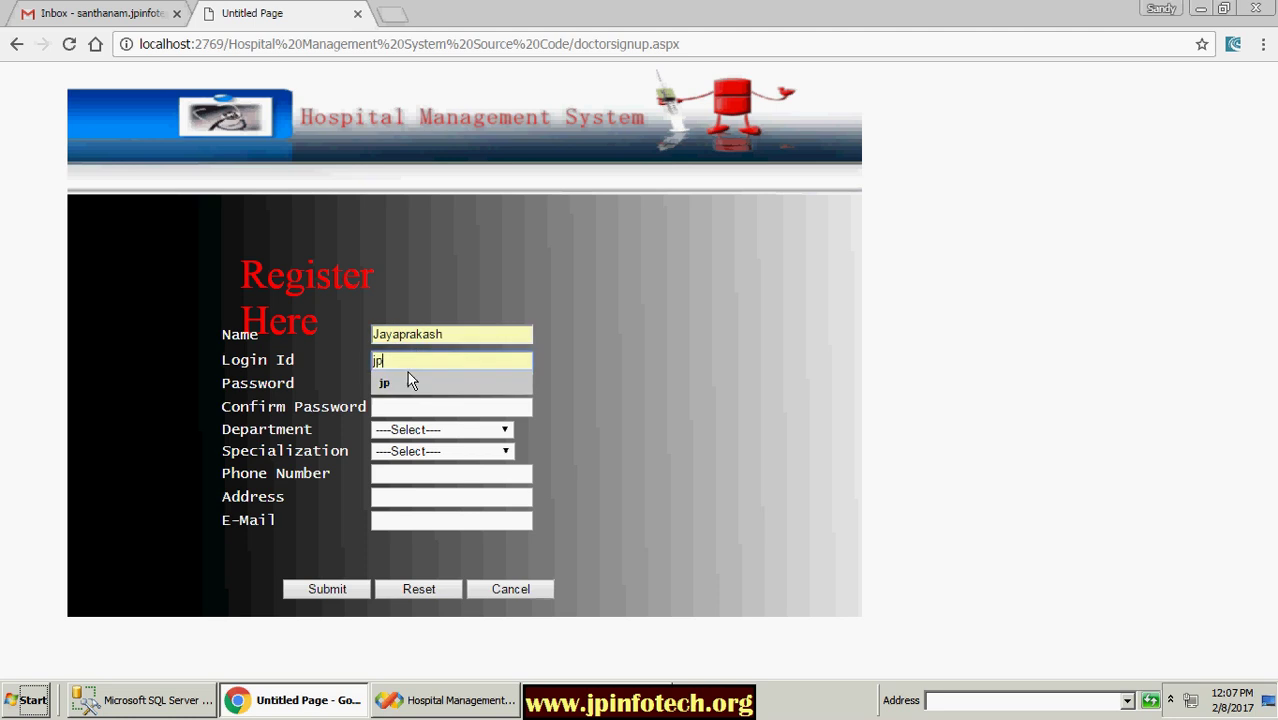
left_click(407, 381)
left_click(397, 385)
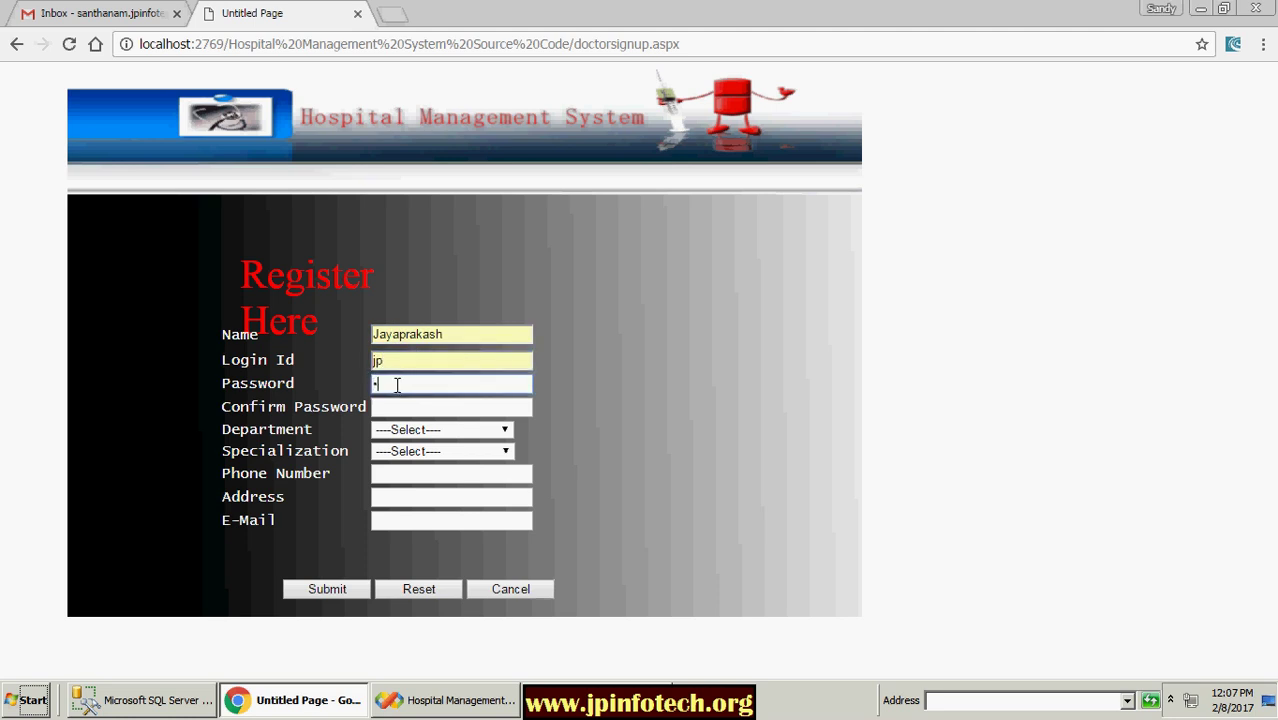
left_click(395, 406)
type("jp")
Step: Set both Department and Specialization to Cardiology
left_click(404, 430)
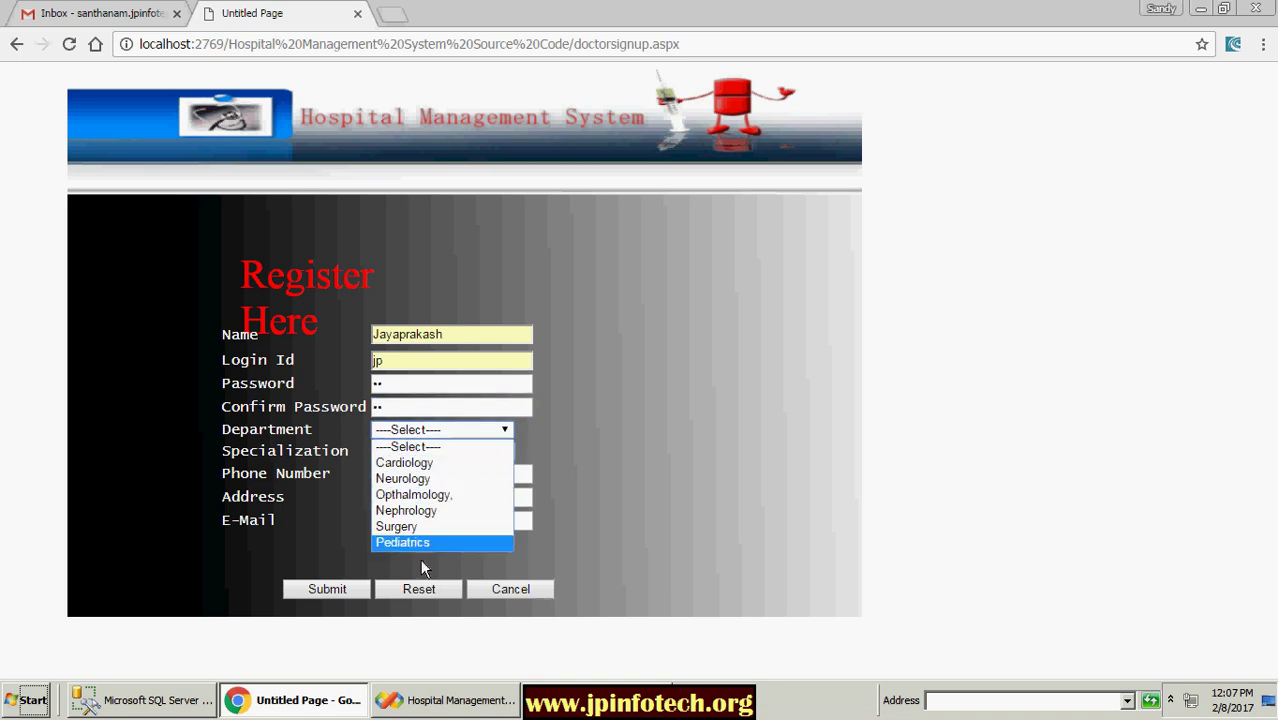
left_click(406, 462)
left_click(413, 451)
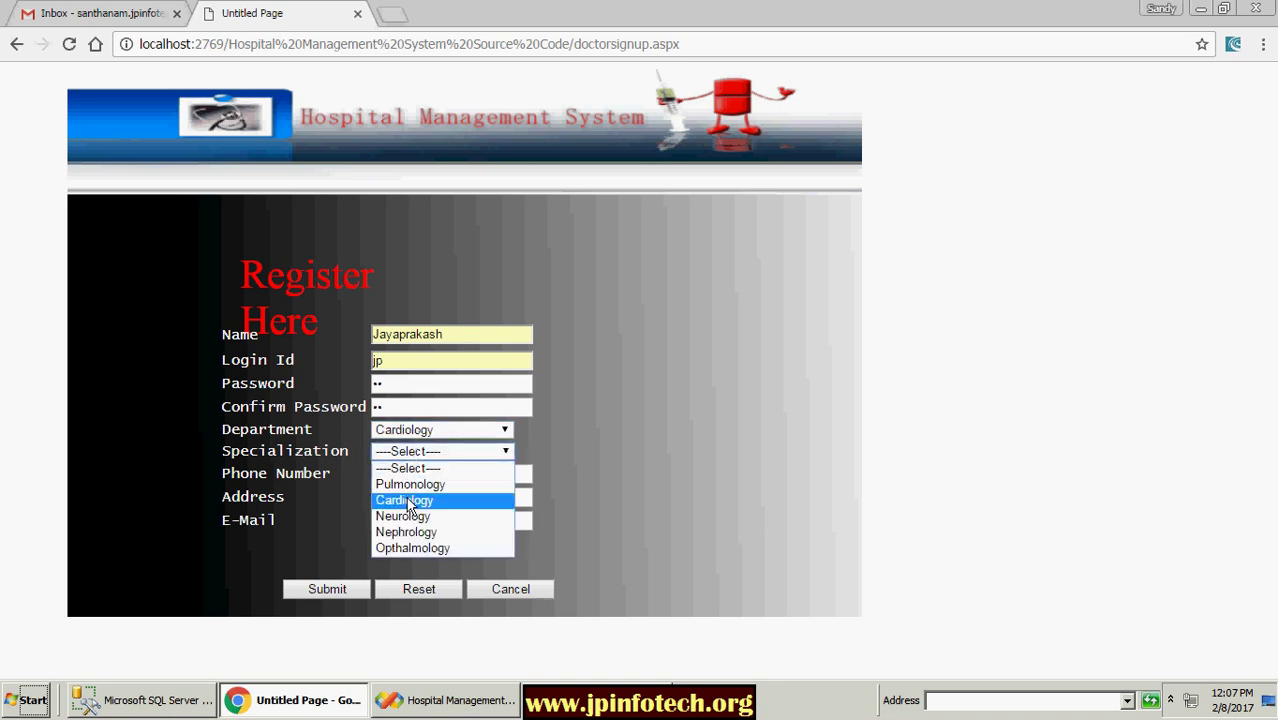
left_click(409, 500)
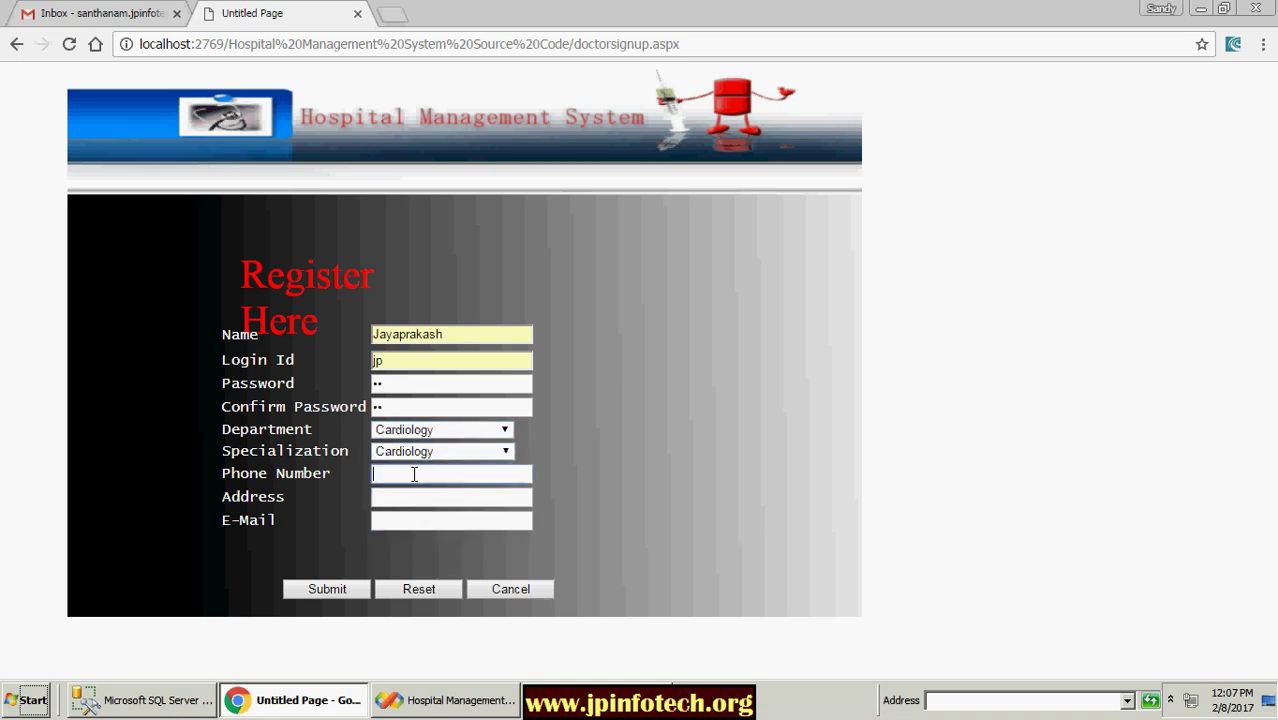
Step: Fill in the phone number, saved address and e-mail, then submit the doctor registration
left_click(422, 474)
type("99526496")
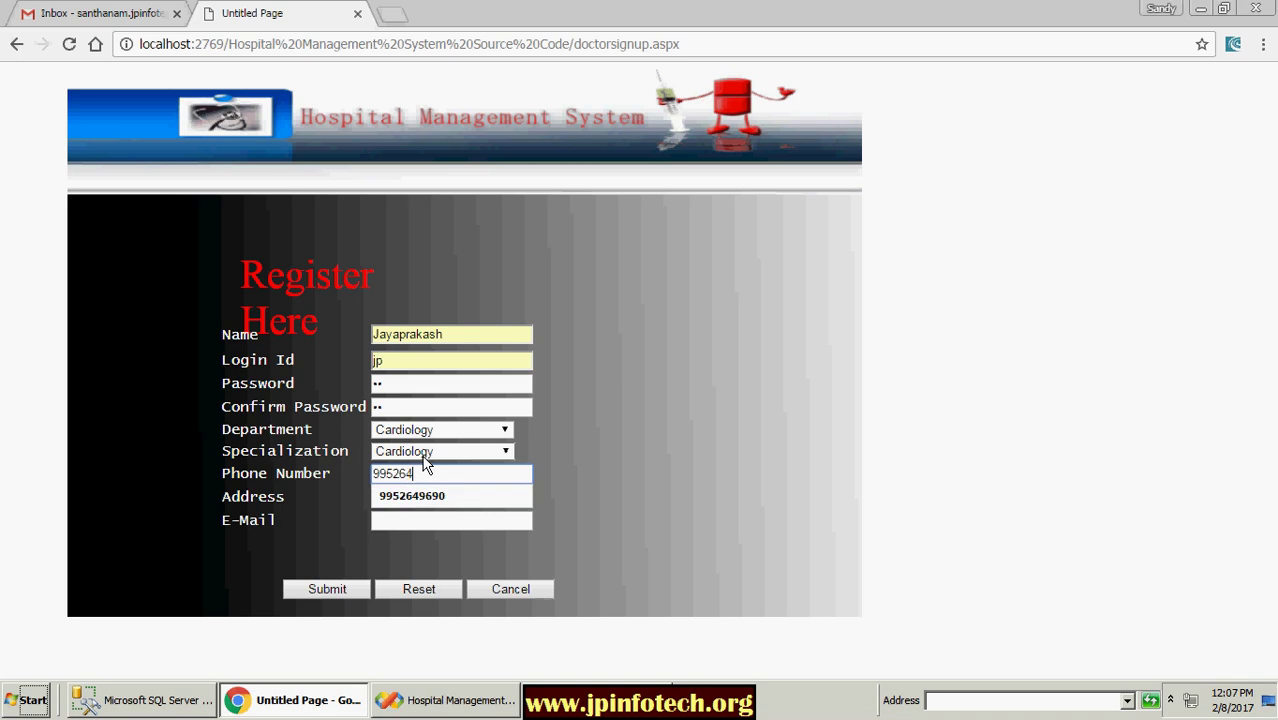
left_click(438, 496)
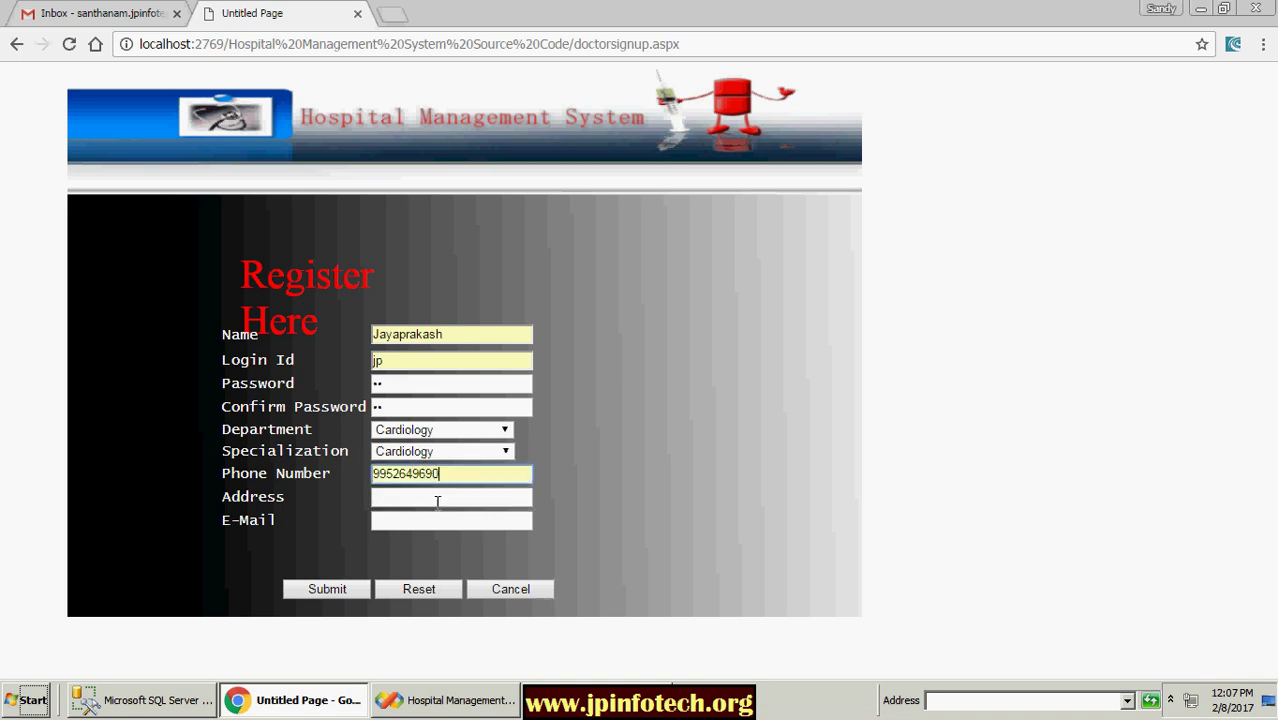
left_click(435, 500)
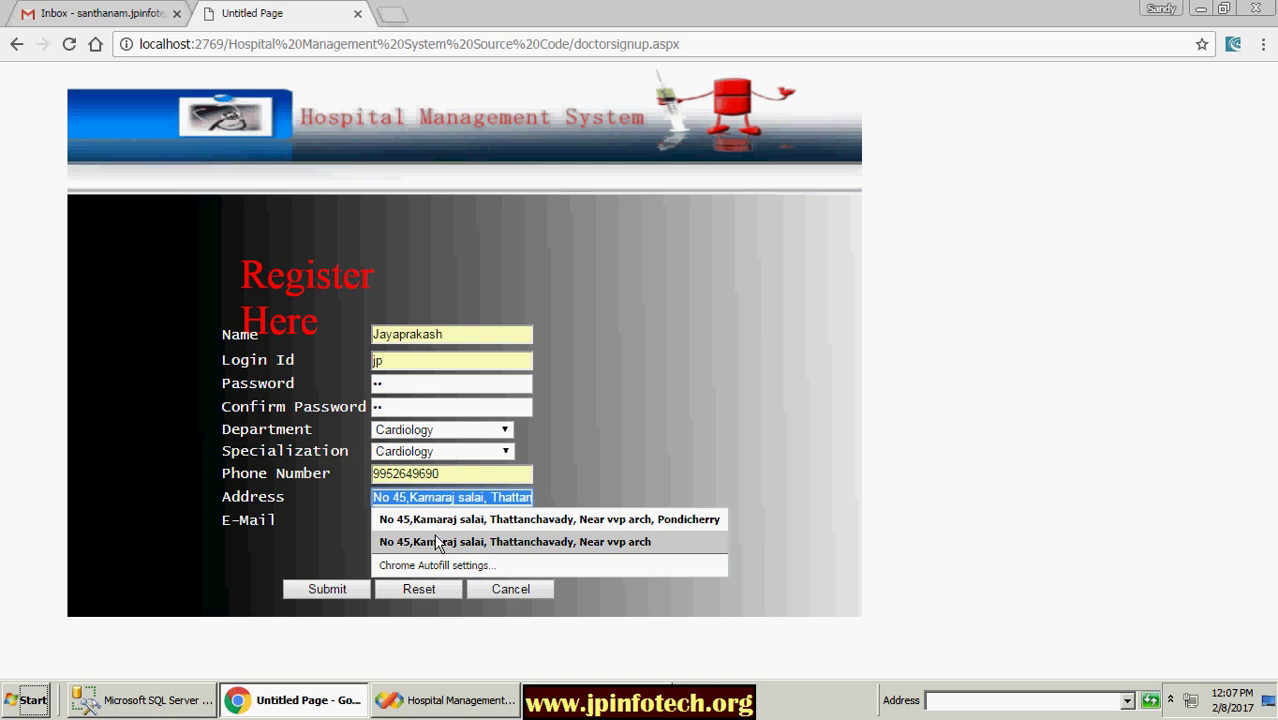
left_click(440, 541)
left_click(403, 519)
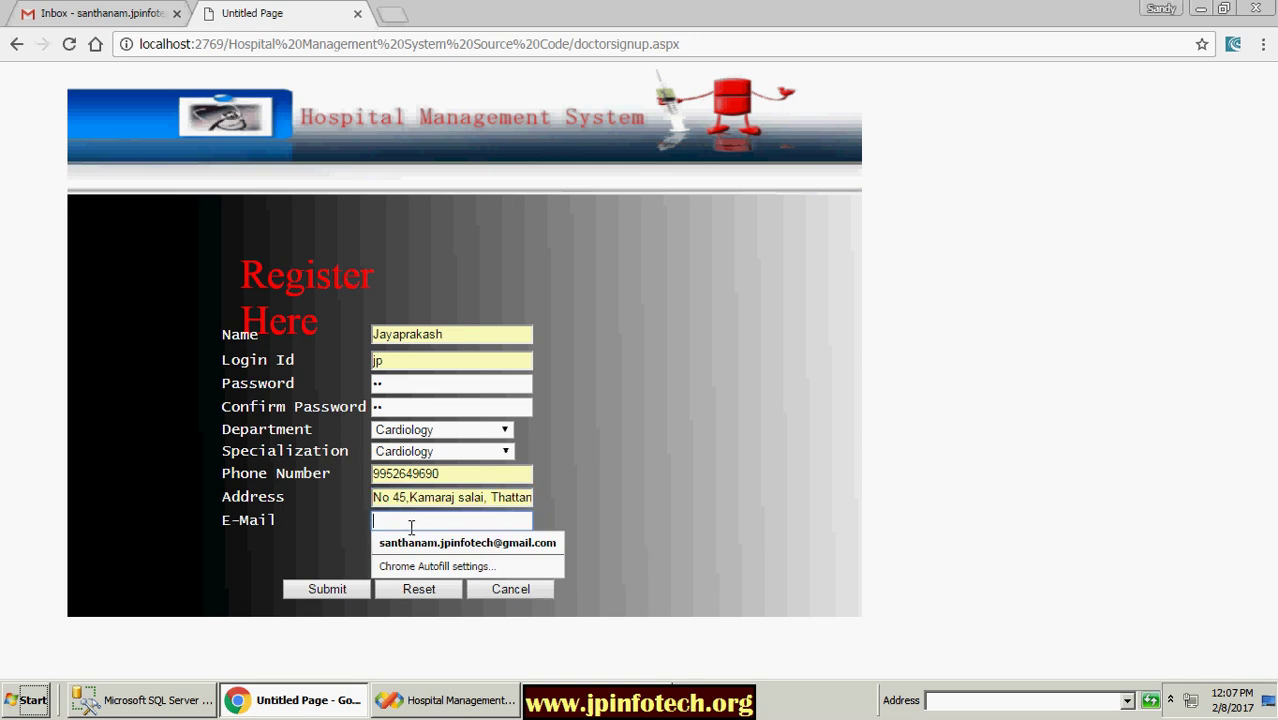
left_click(440, 540)
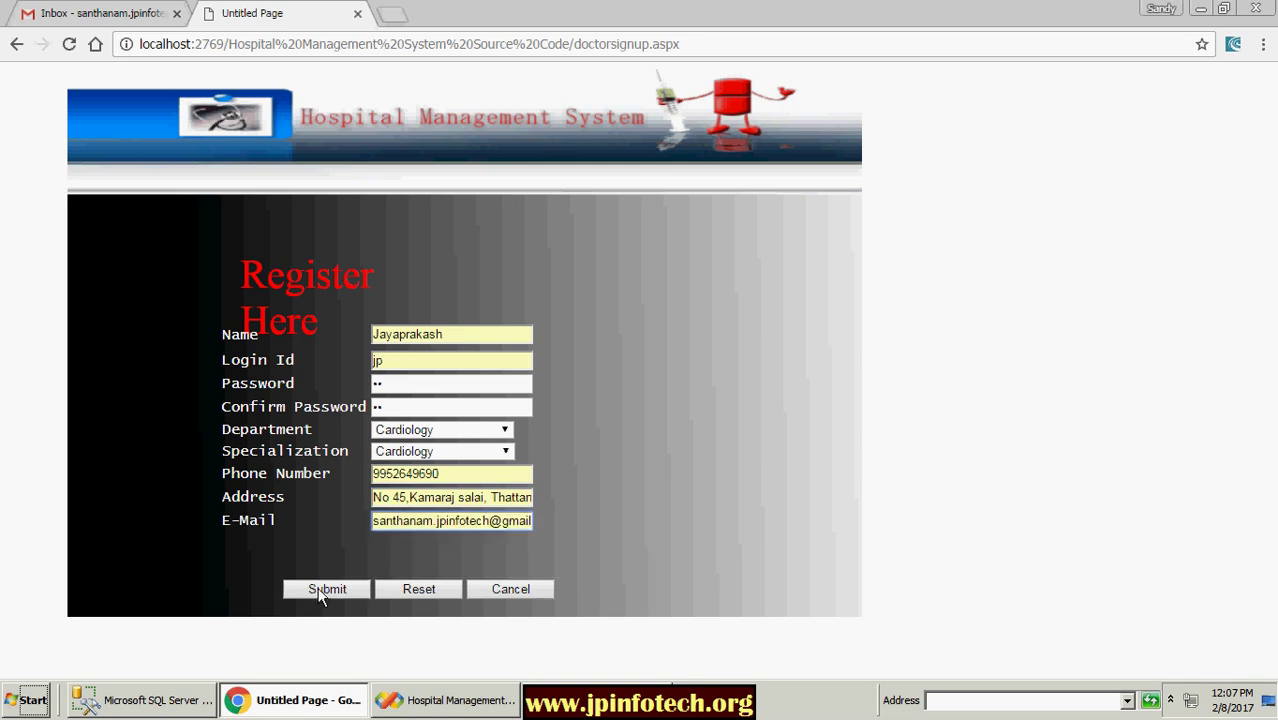
left_click(319, 590)
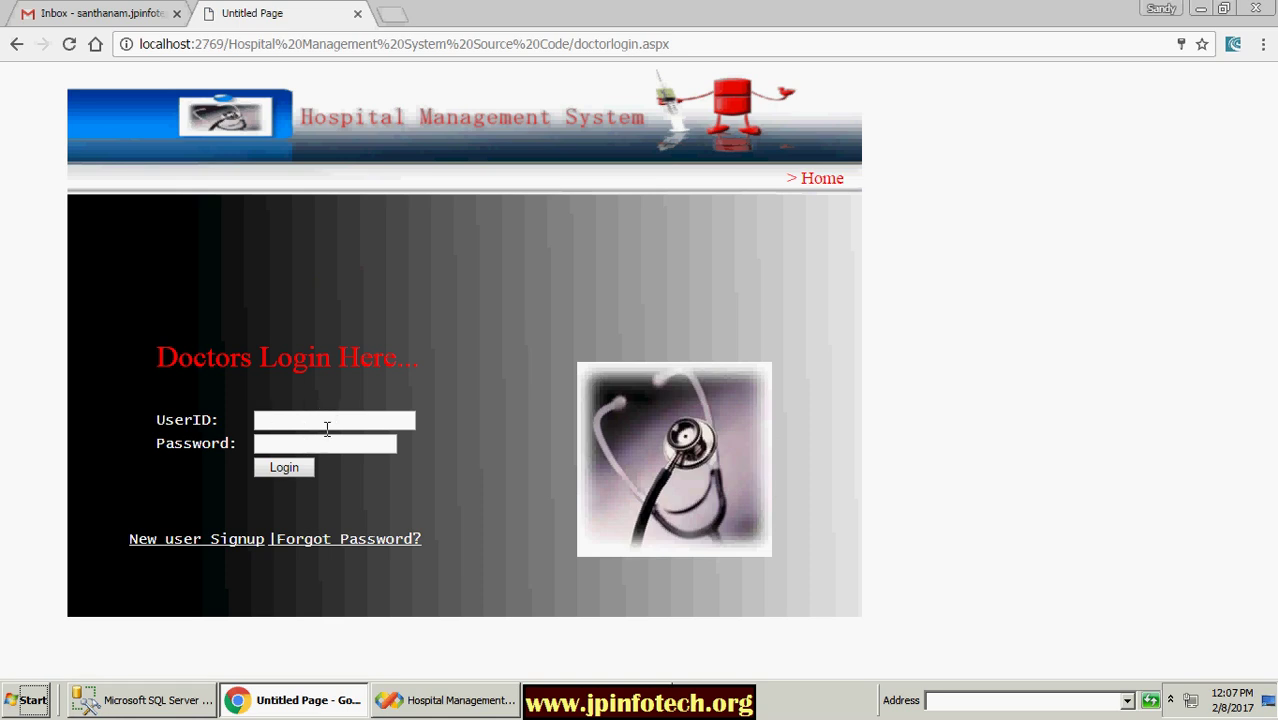
left_click(296, 427)
Step: Go from Home through Administration to Employees login and open the new employee sign-up form
left_click(822, 178)
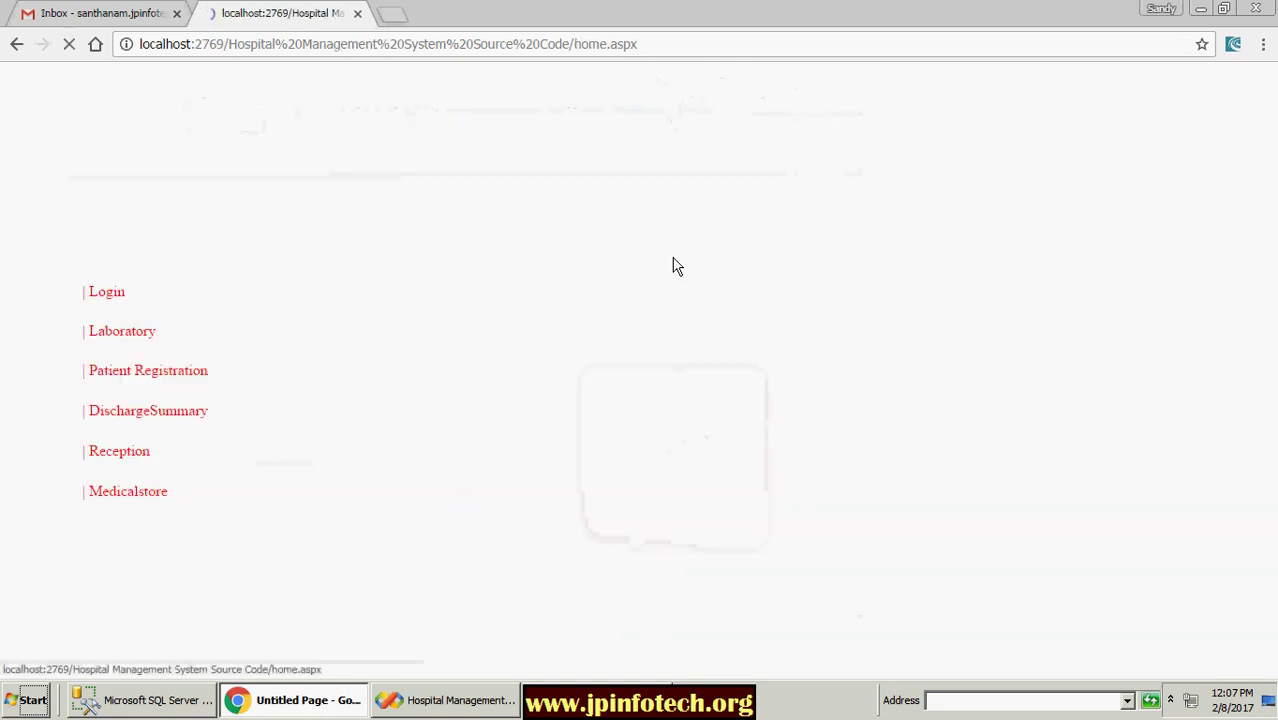
left_click(105, 300)
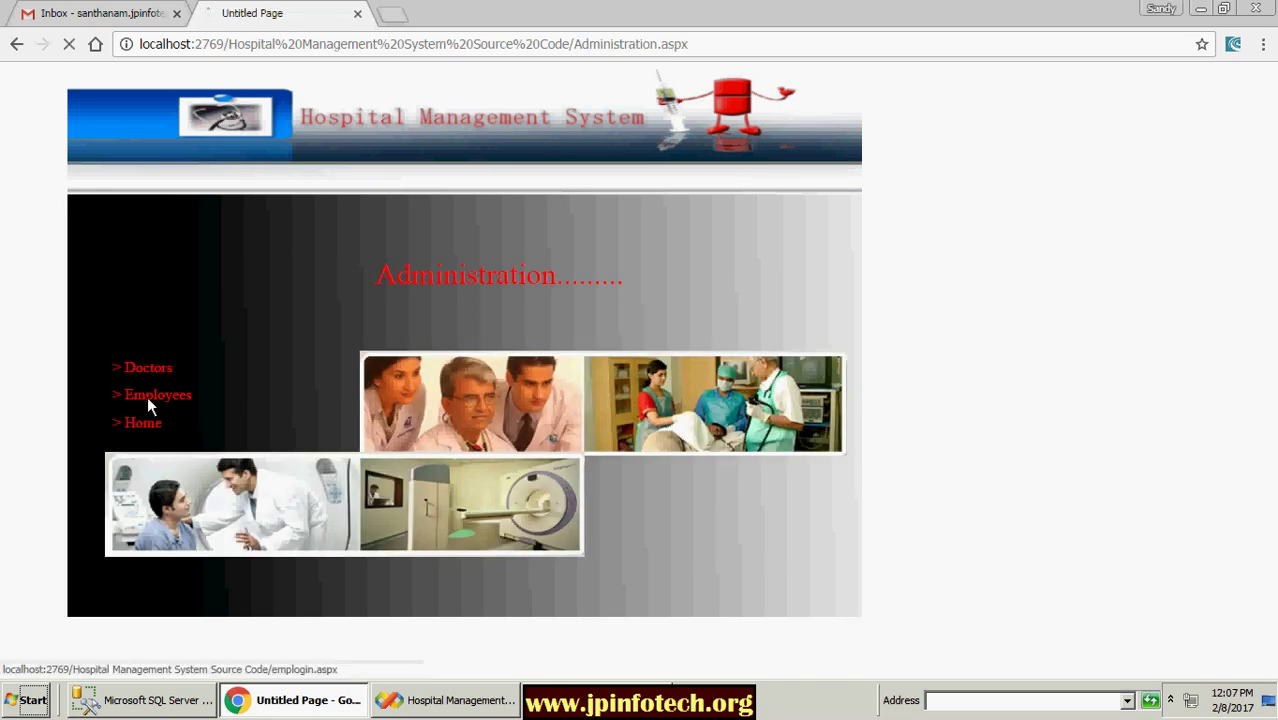
left_click(147, 396)
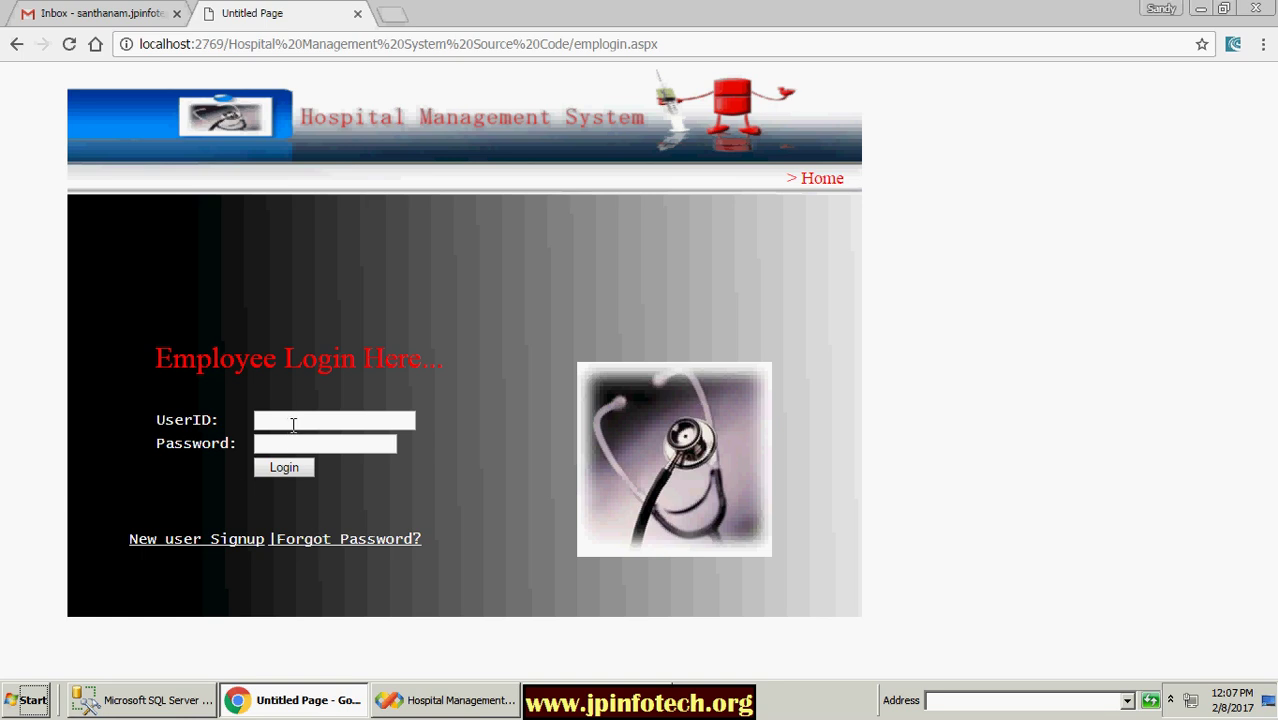
left_click(1171, 700)
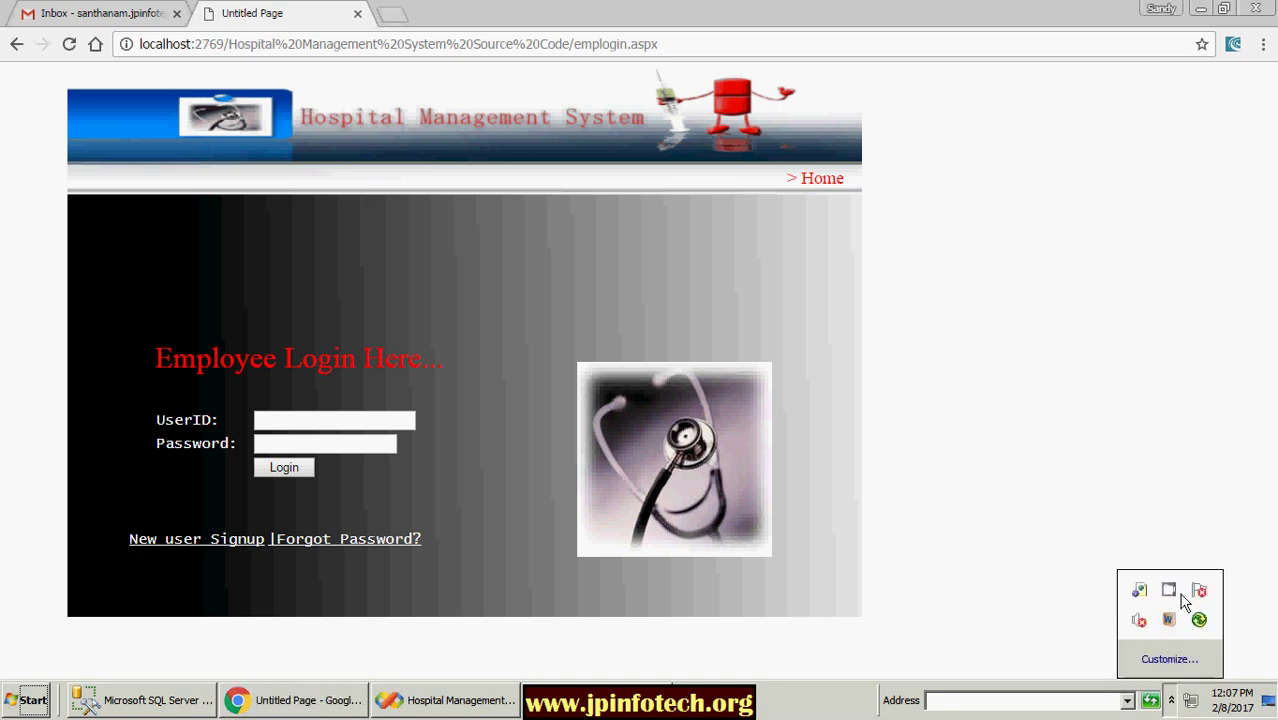
right_click(1172, 590)
left_click(1200, 537)
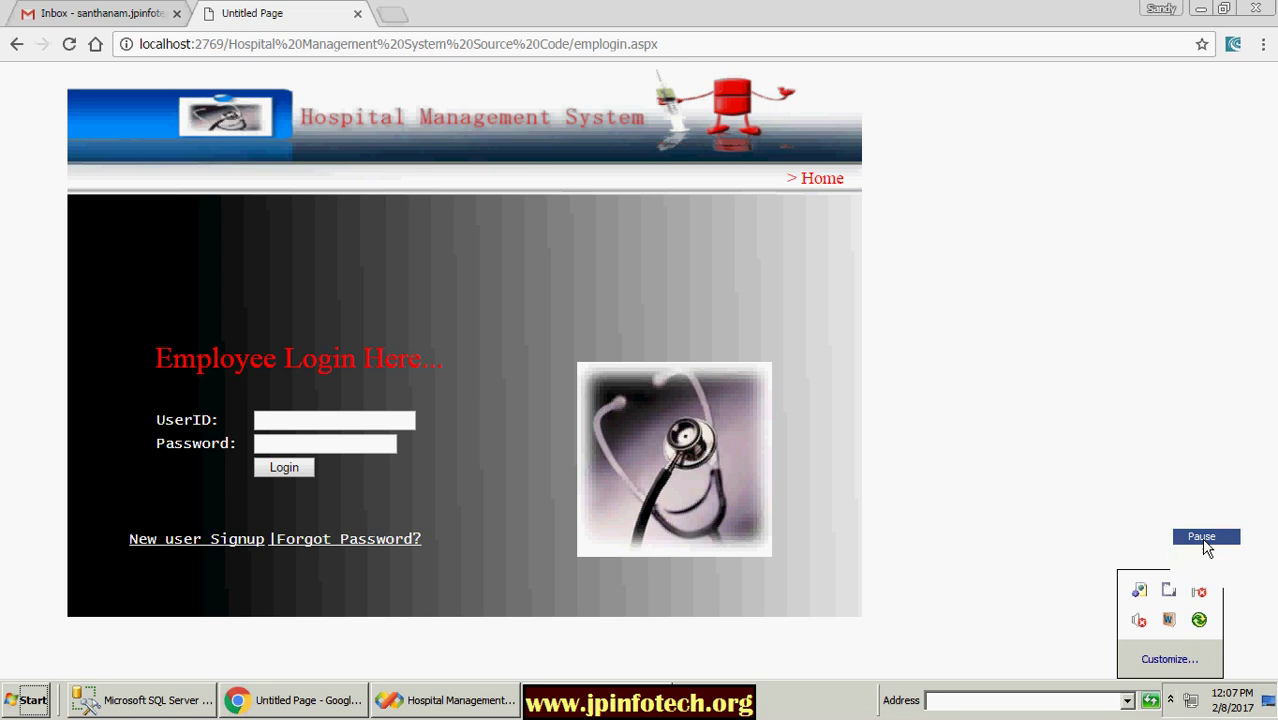
left_click(192, 544)
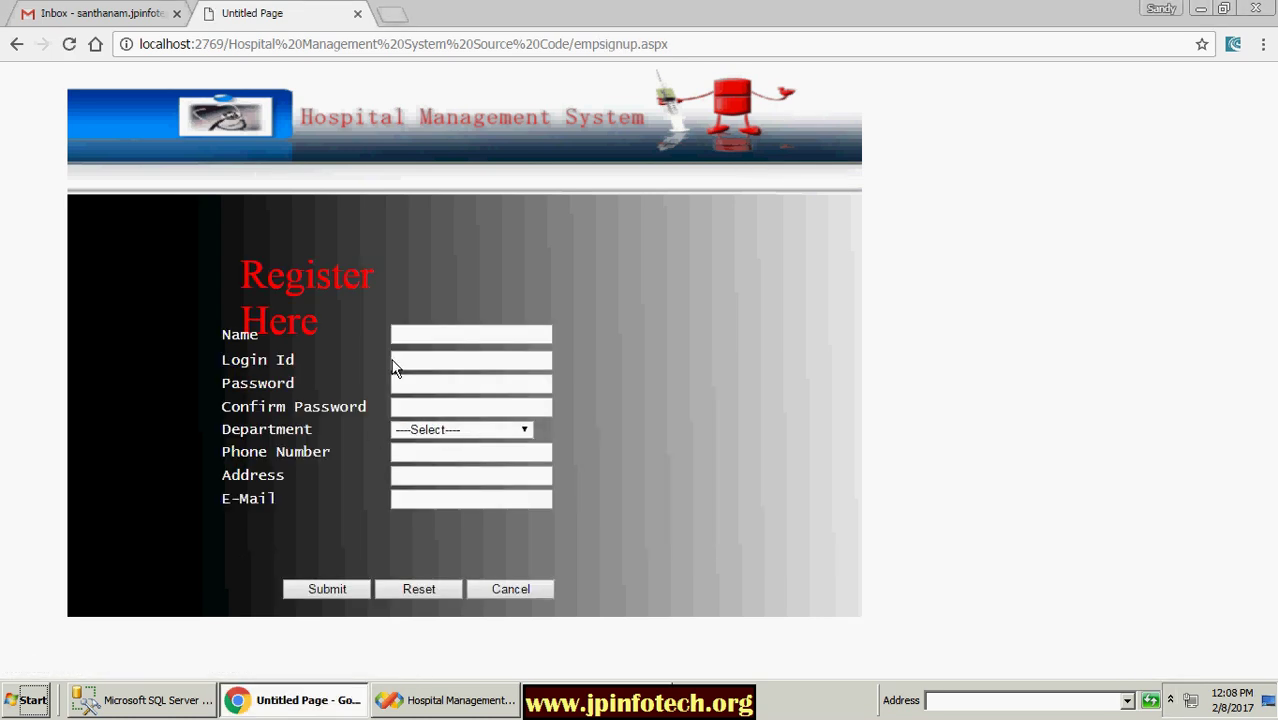
Step: Choose Reception as the department and enter the employee's name, correcting a typo
left_click(443, 335)
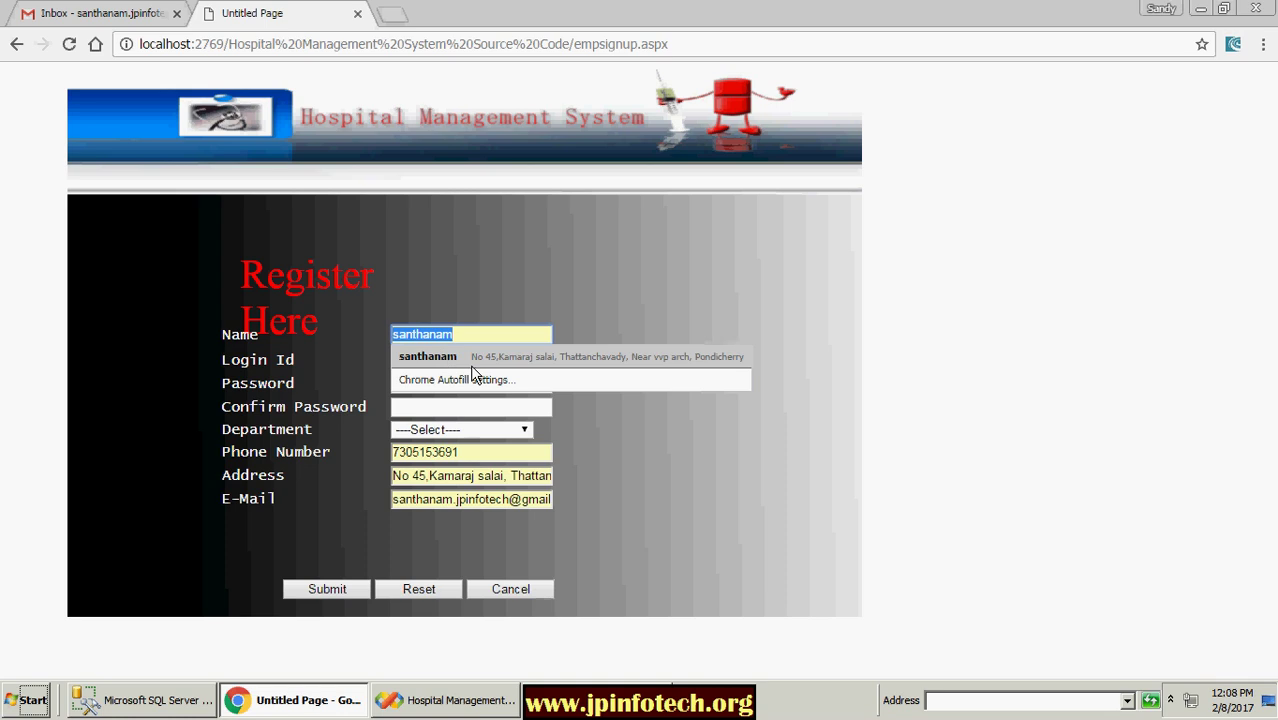
left_click(795, 330)
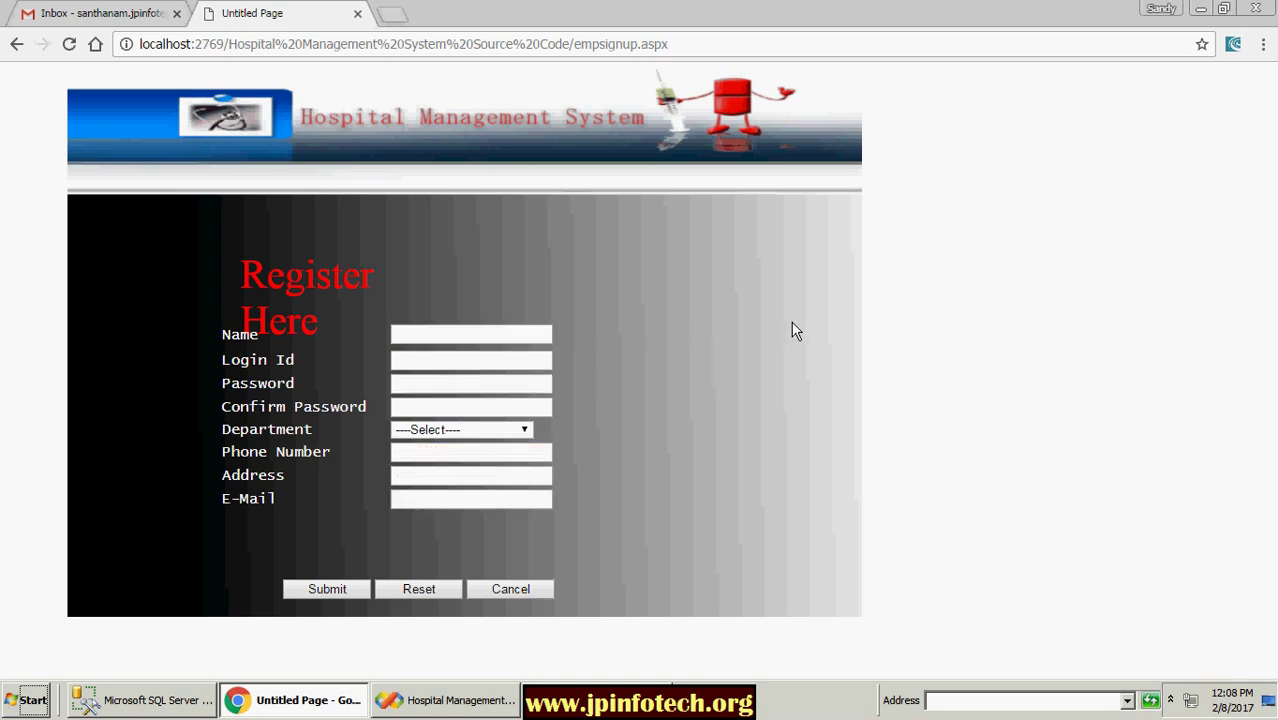
left_click(500, 430)
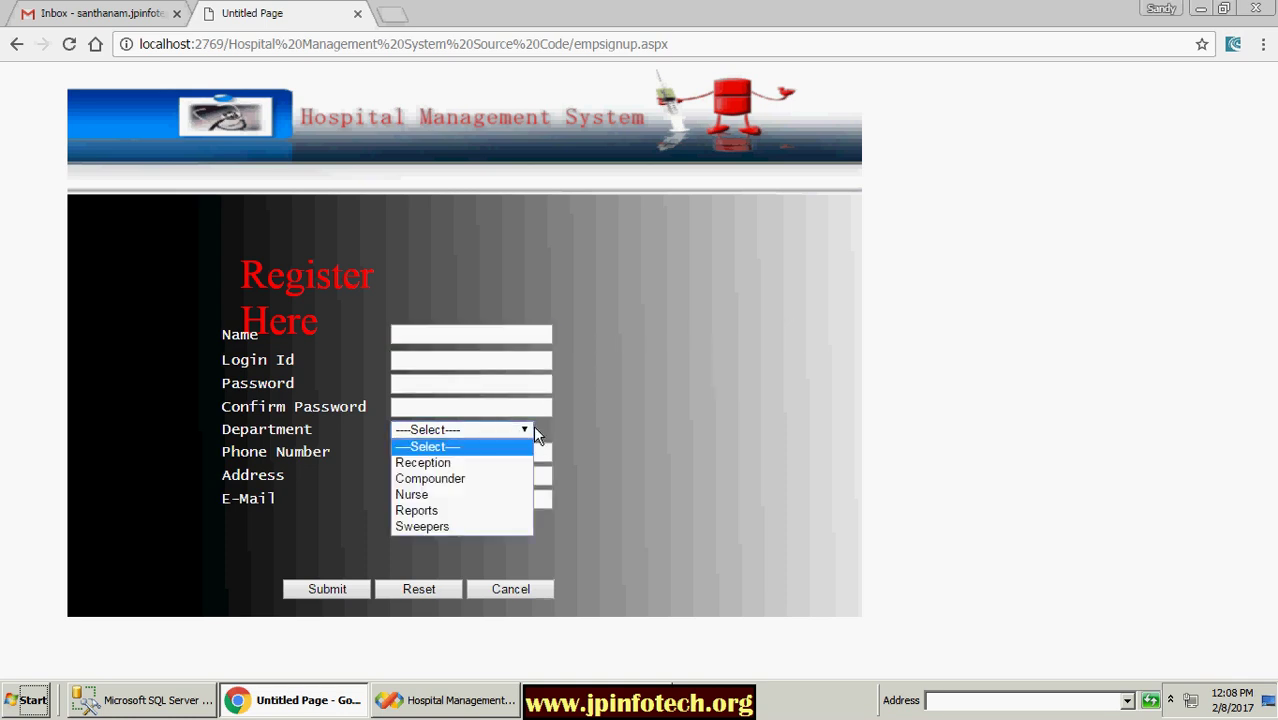
left_click(423, 462)
left_click(438, 337)
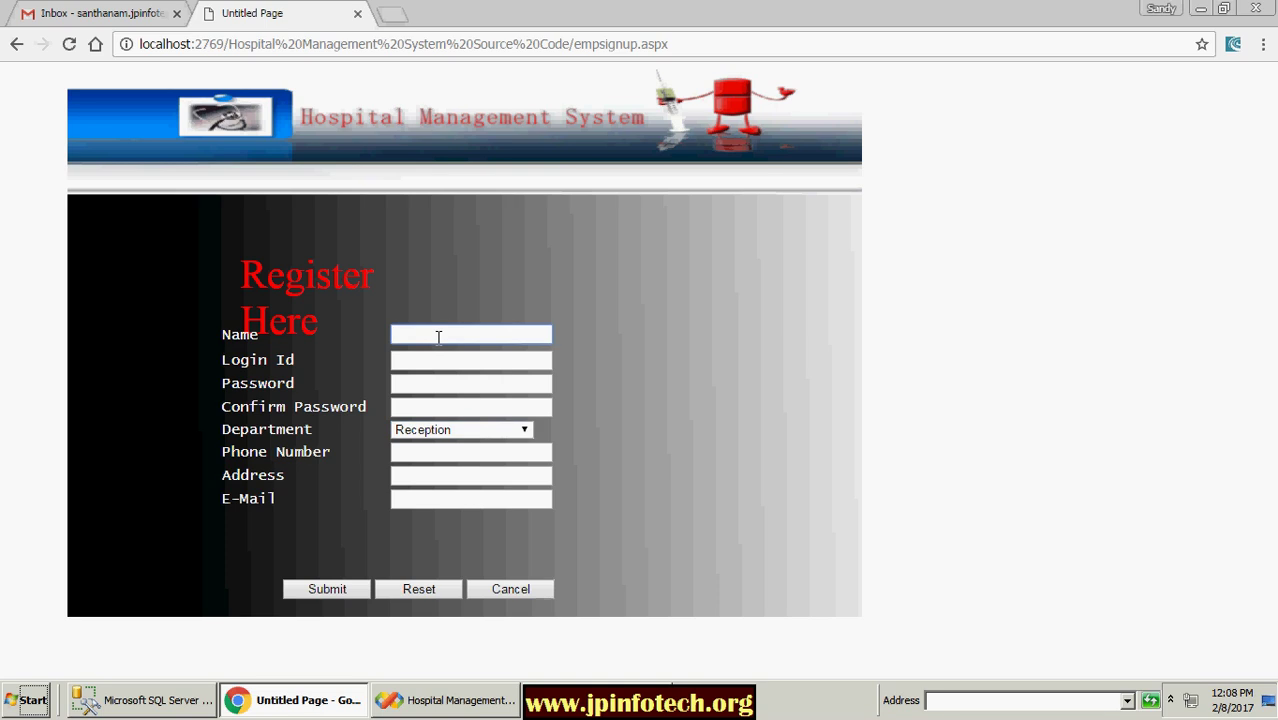
type("Dan")
type("cy")
key("Left")
key("Left")
key("Left")
key("BackSpace")
type("e")
Step: Enter the employee's login id and password
left_click(410, 358)
key("Tab")
left_click(421, 408)
type("dency")
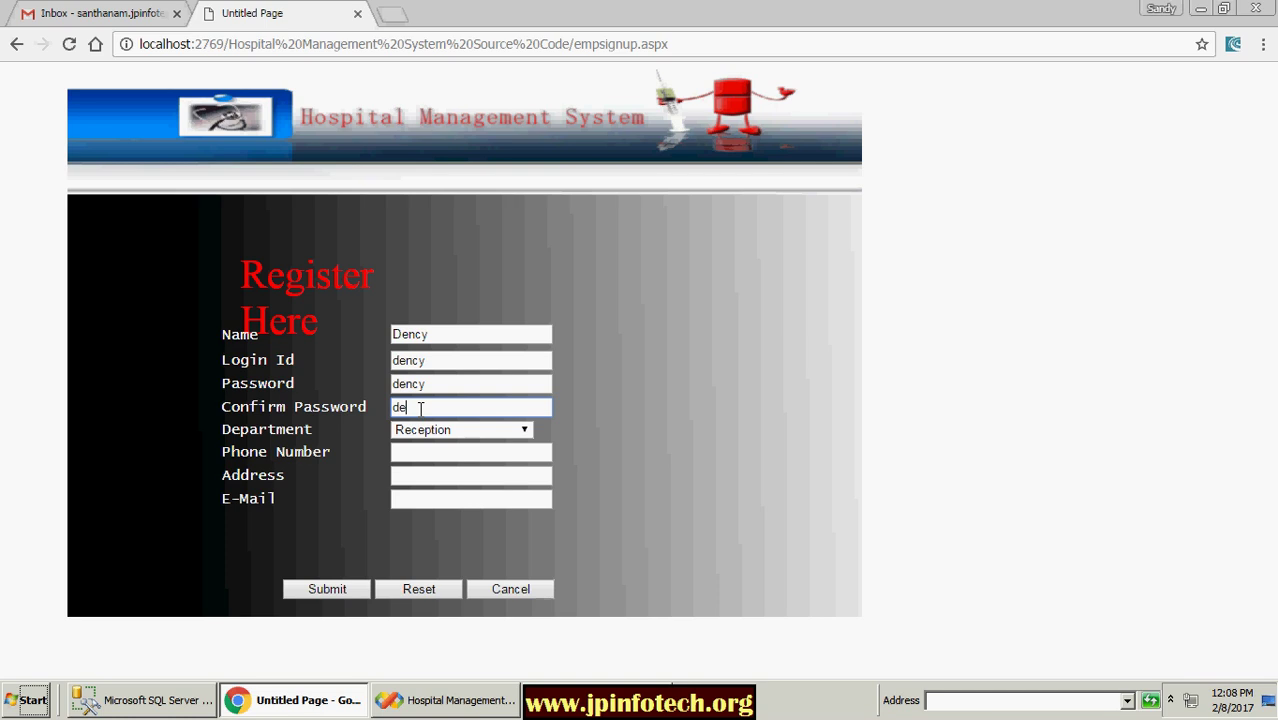
Step: Autofill phone, address and e-mail, submit, and reopen a blank registration form
left_click(465, 454)
left_click(458, 466)
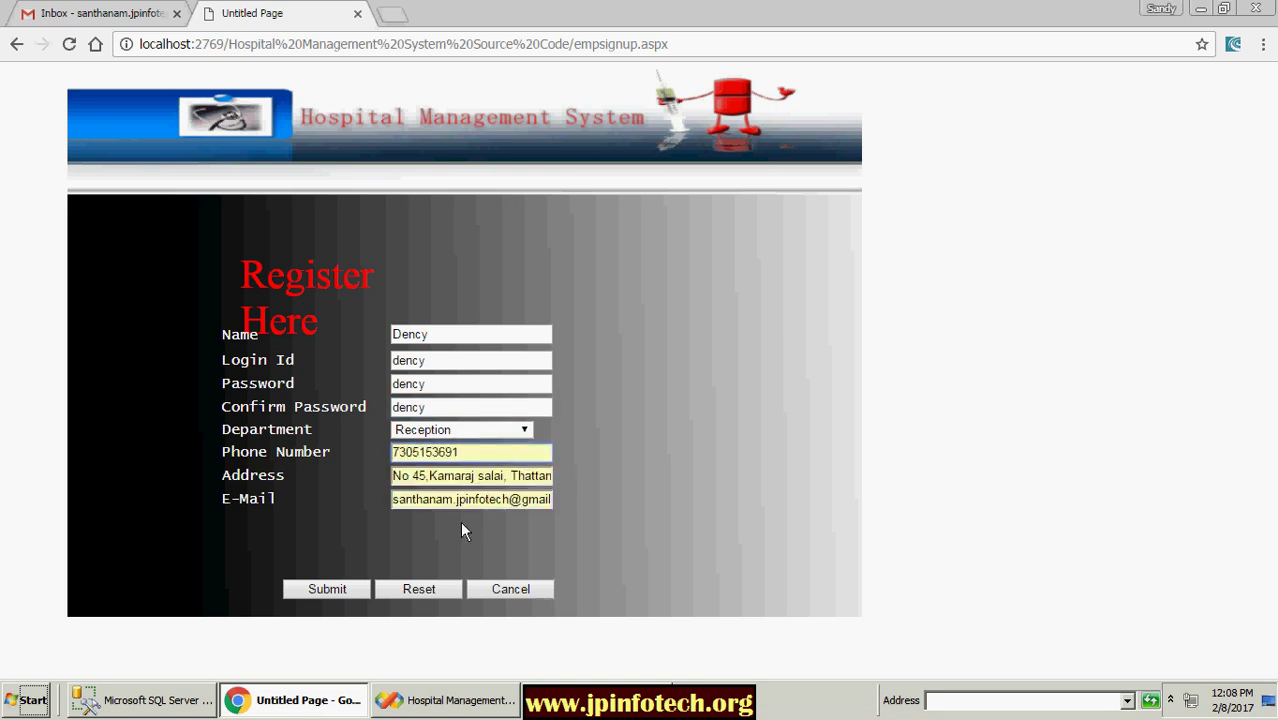
left_click(336, 590)
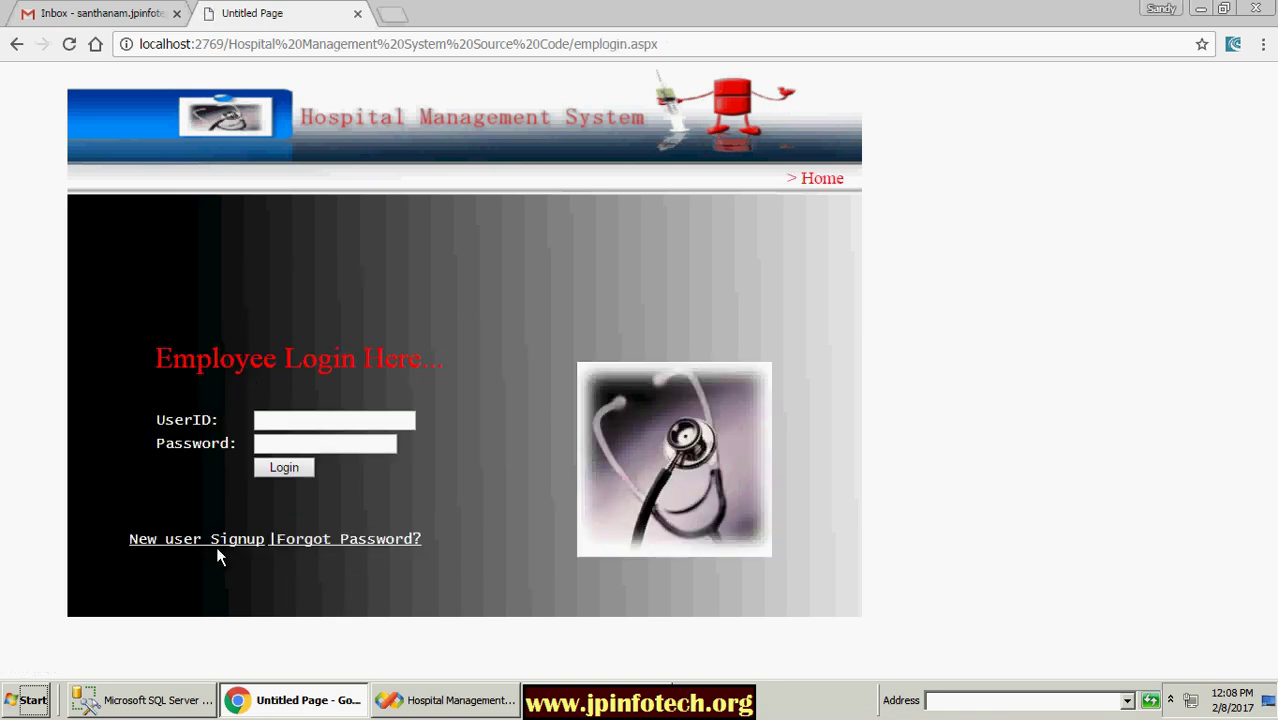
left_click(222, 541)
Step: Enter the employee's name and fill login id and both passwords from saved suggestions
left_click(443, 335)
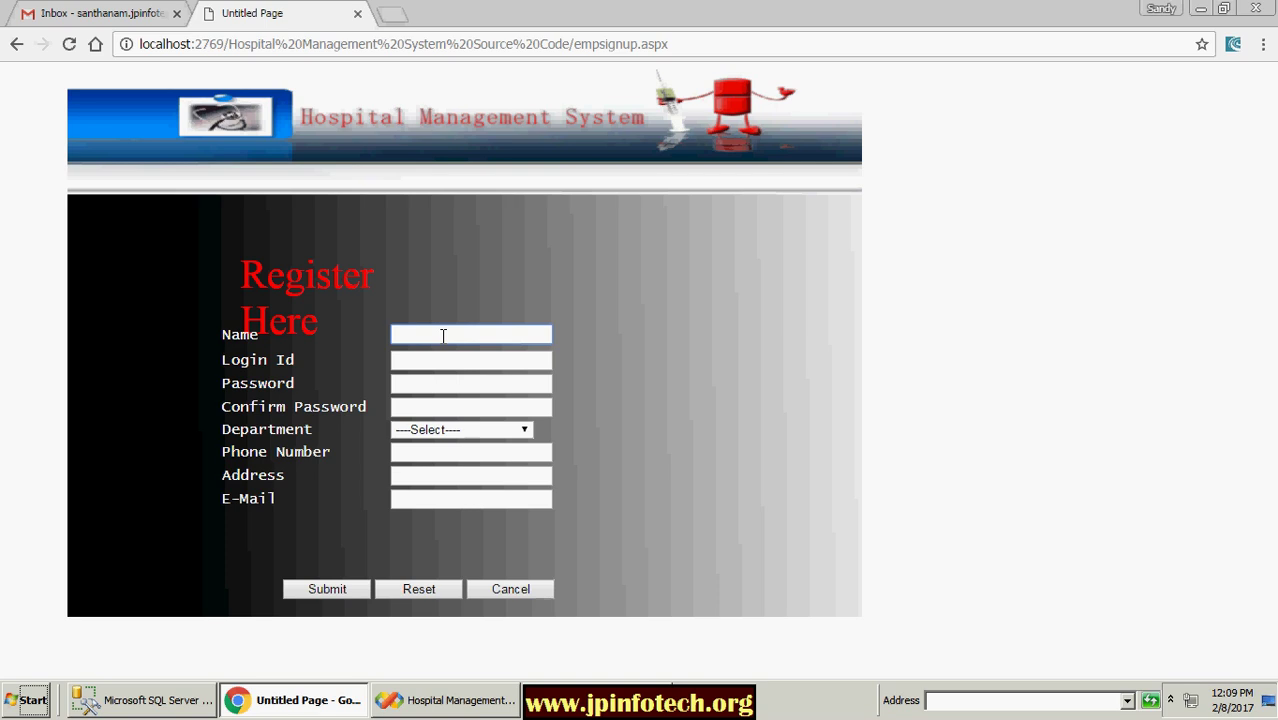
type("S")
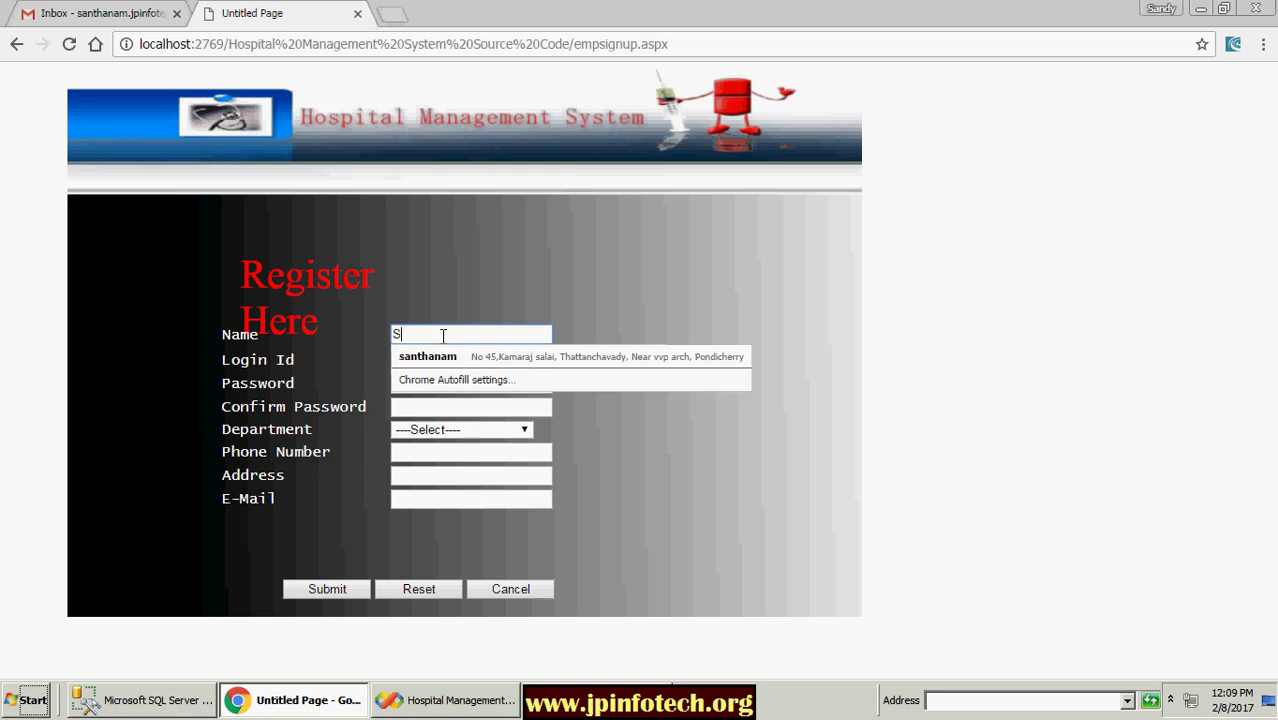
type("abari")
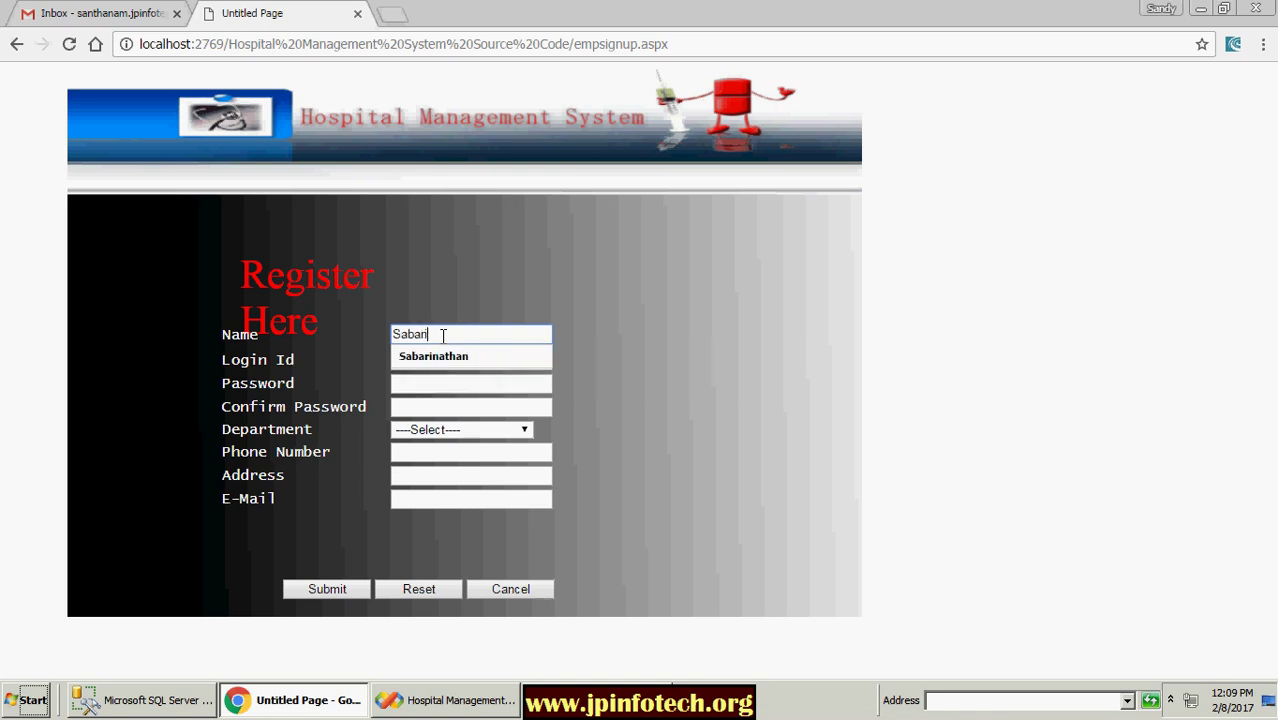
type("nathan")
left_click(427, 370)
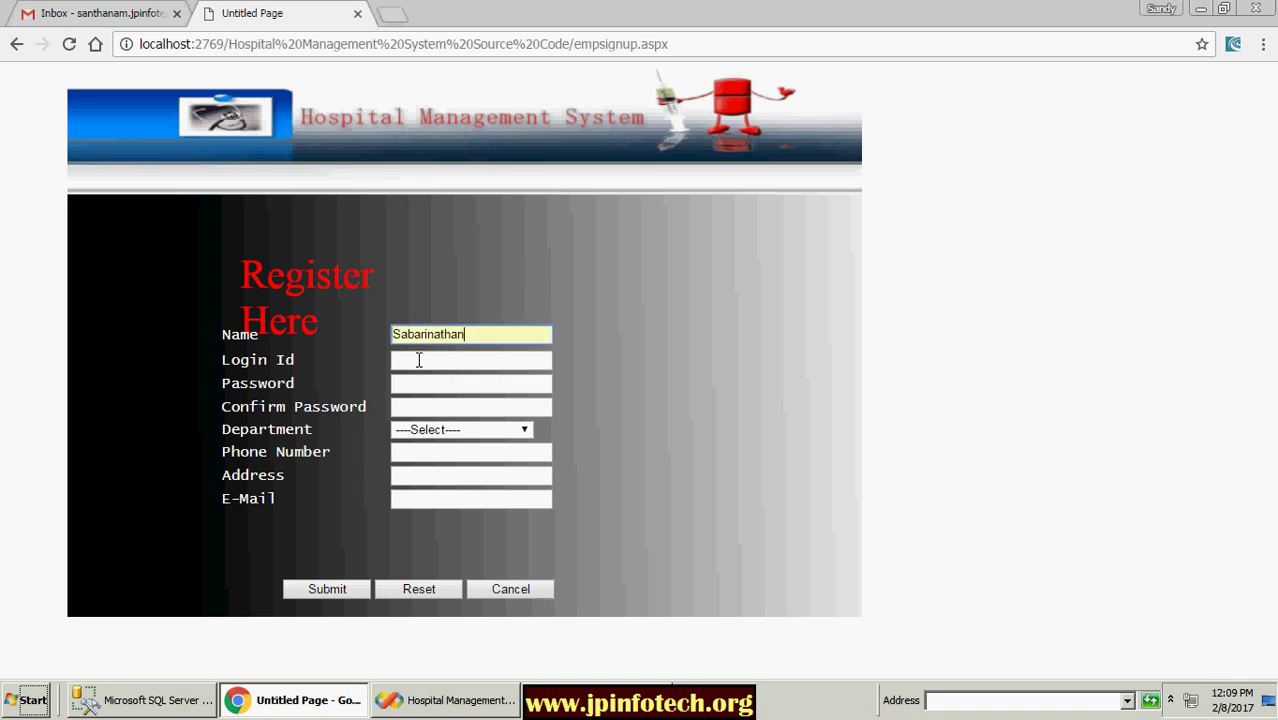
left_click(418, 360)
left_click(415, 427)
left_click(435, 384)
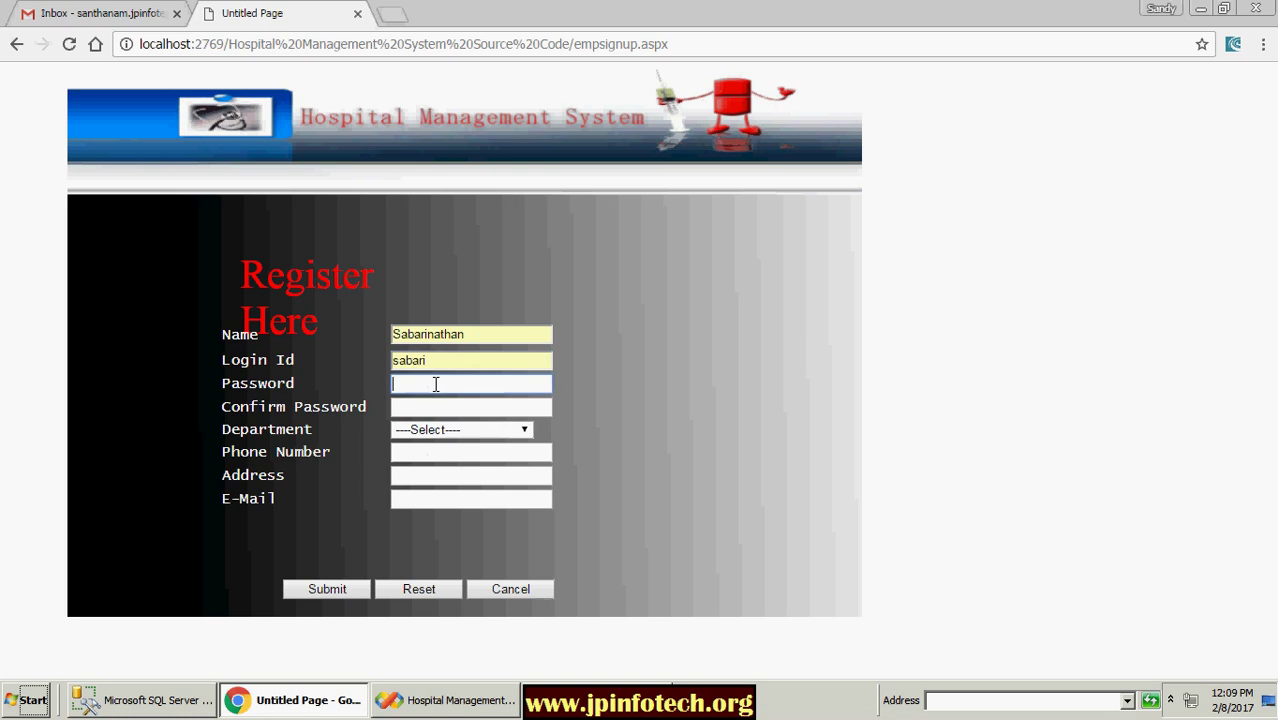
left_click(416, 448)
left_click(417, 407)
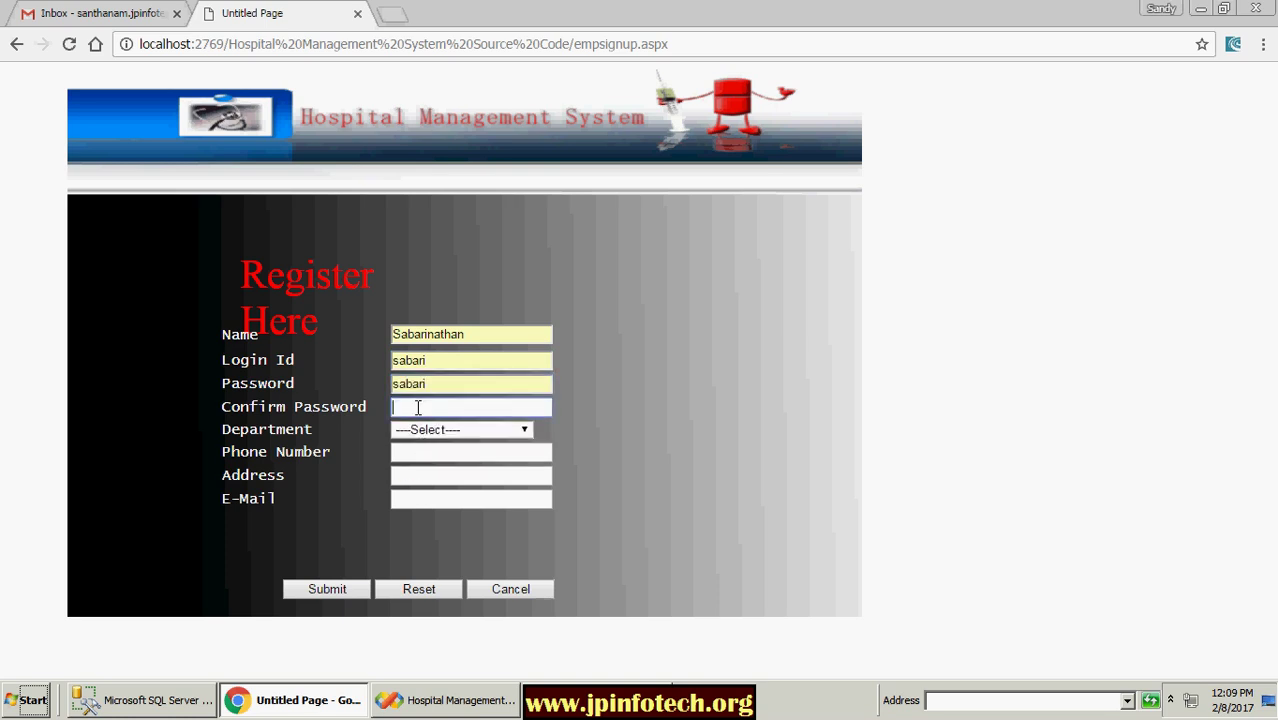
left_click(425, 452)
Step: Choose Compounder, autofill phone, address and e-mail, and submit the registration
left_click(440, 429)
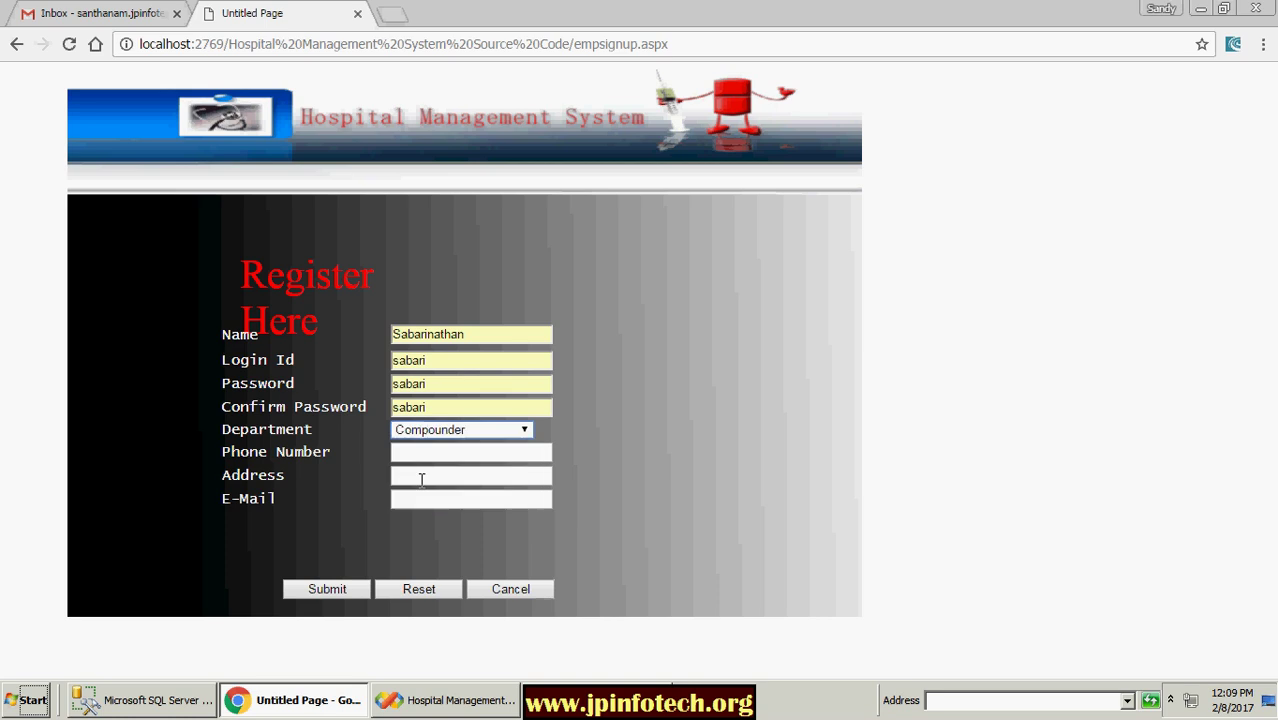
left_click(437, 478)
left_click(442, 452)
left_click(440, 471)
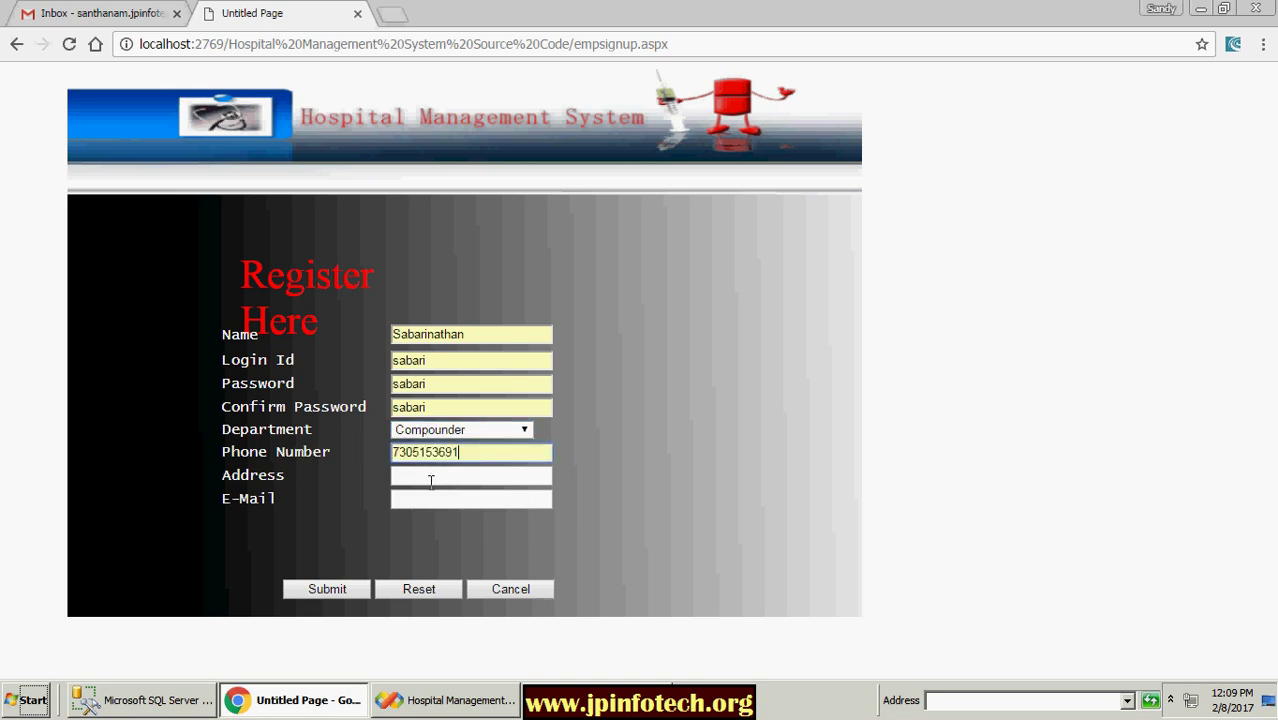
left_click(429, 482)
left_click(422, 520)
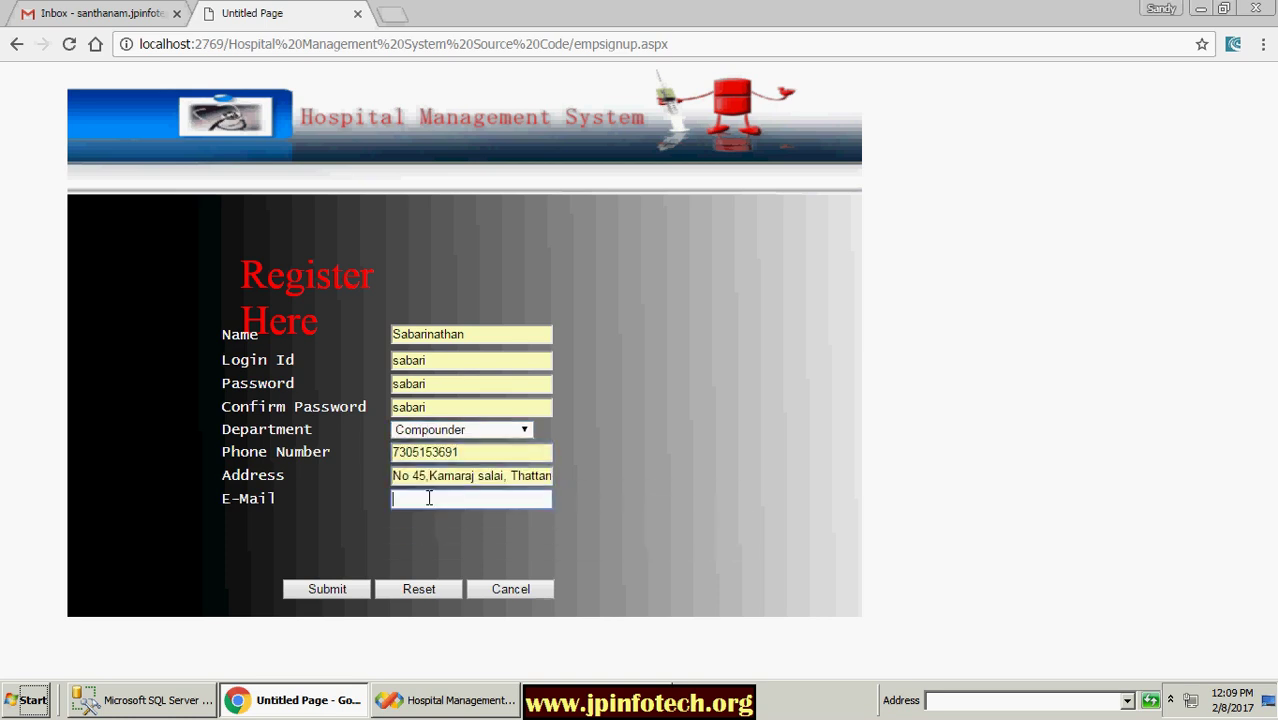
left_click(428, 499)
left_click(428, 521)
left_click(336, 589)
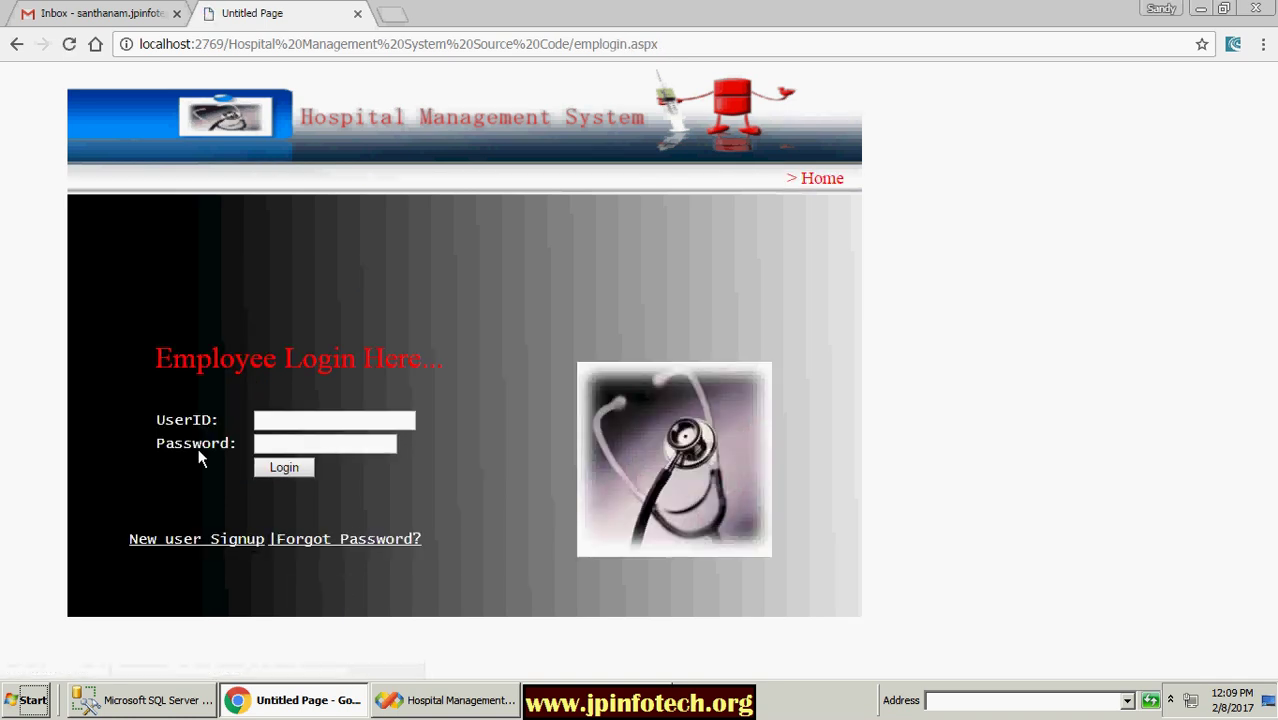
Step: Open the In-Patient Registration form from Home and enter the patient's name
left_click(815, 180)
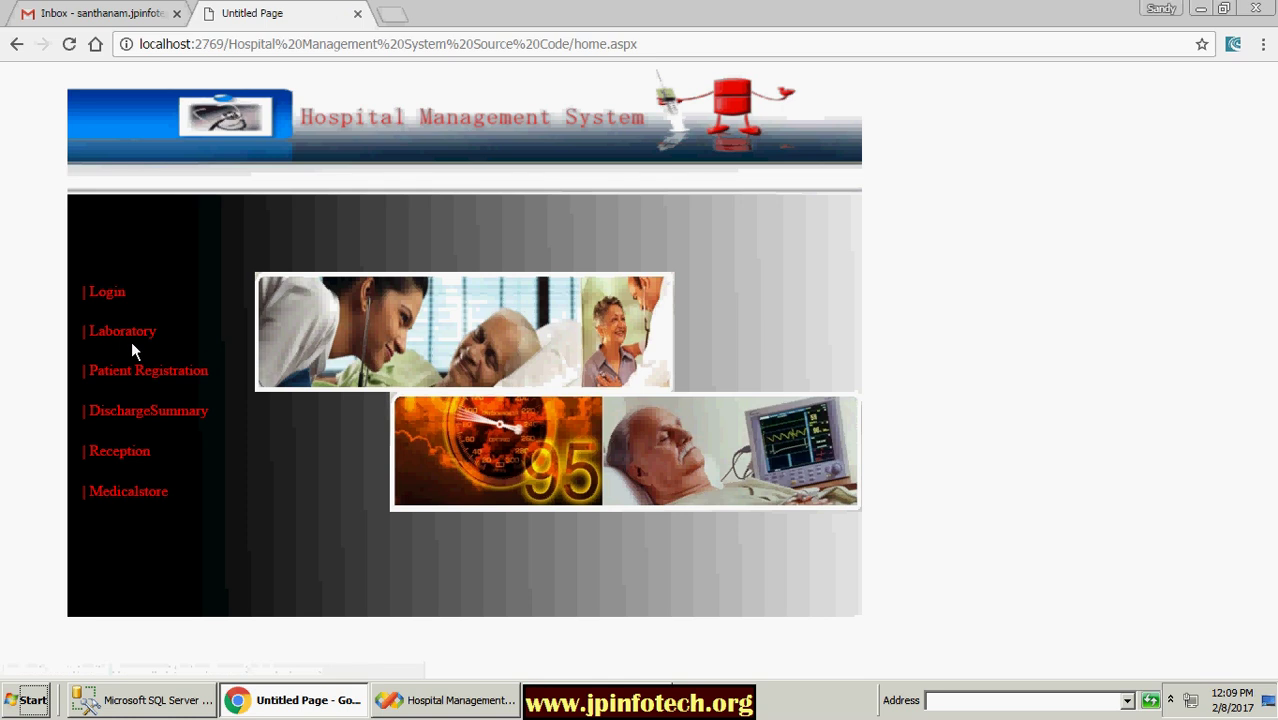
left_click(135, 371)
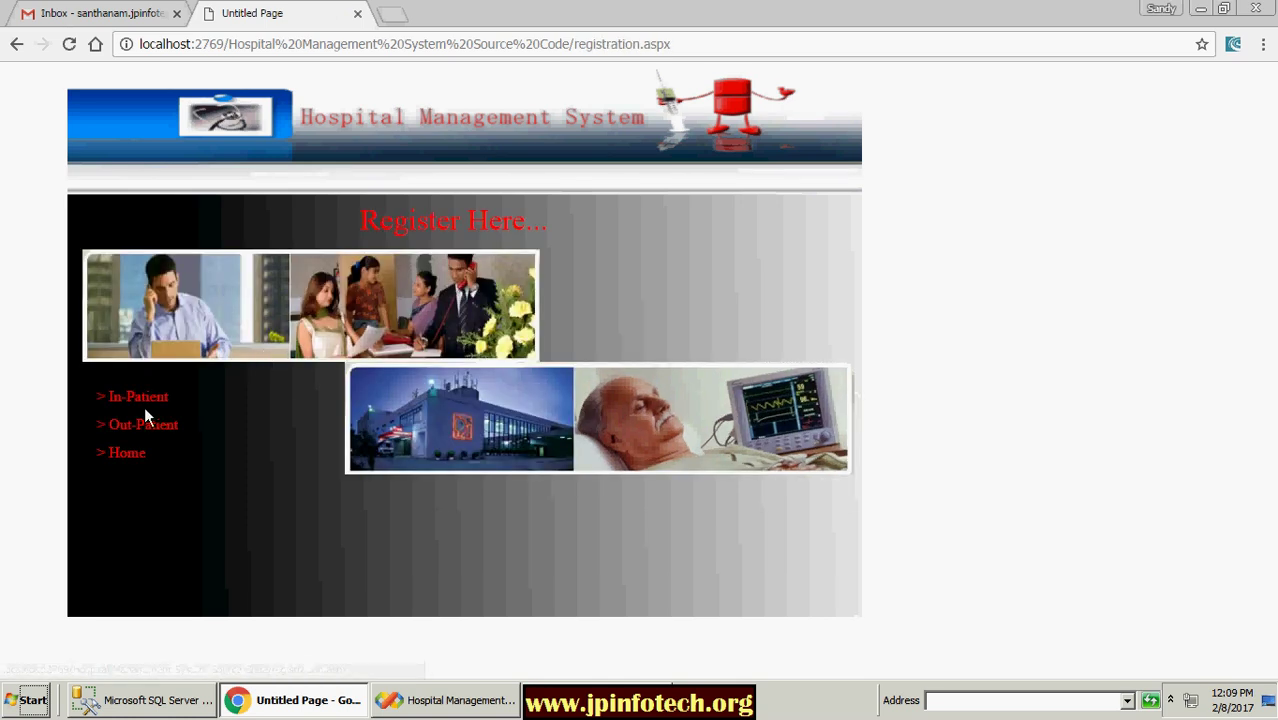
left_click(138, 398)
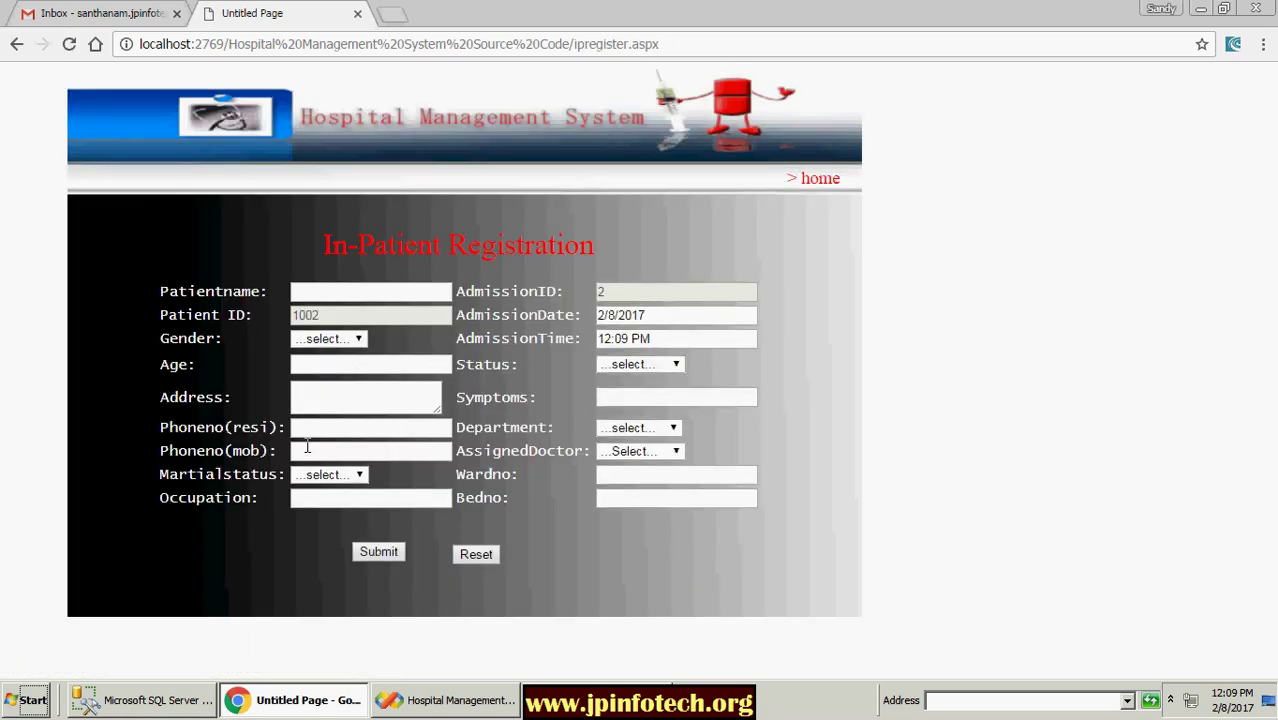
left_click(337, 293)
type("Pav")
key("BackSpace")
key("BackSpace")
key("BackSpace")
type("Rjaa")
key("BackSpace")
key("BackSpace")
key("BackSpace")
type("aja")
Step: Set gender to Male, age 29, and fill the address from saved suggestions
left_click(335, 339)
left_click(308, 371)
left_click(338, 364)
type("29")
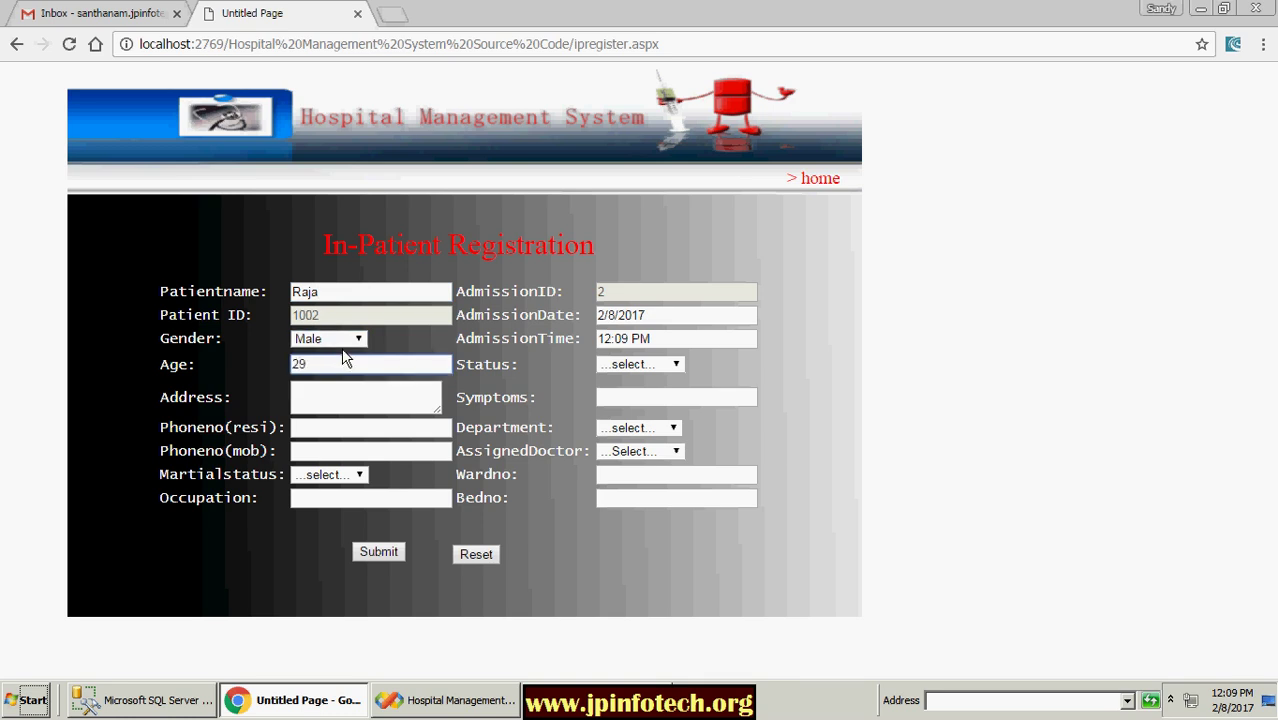
left_click(392, 405)
left_click(371, 449)
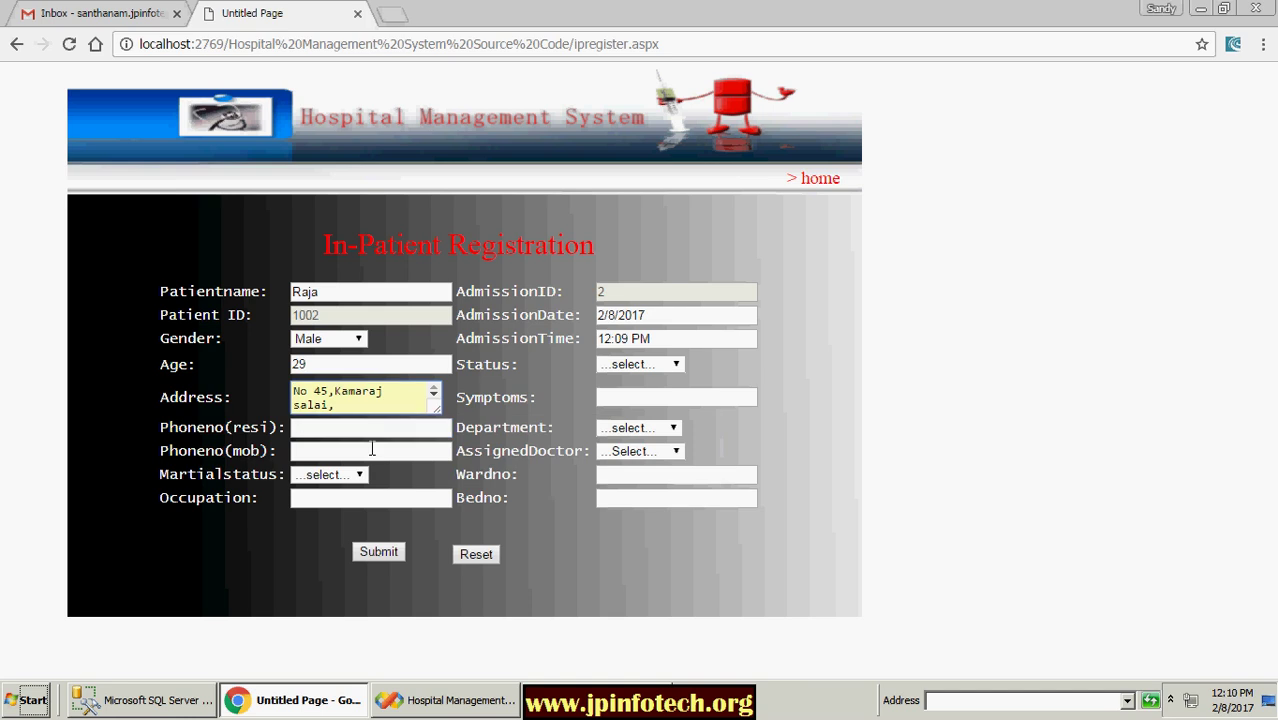
Step: Fill the residence and mobile phone numbers, dropping the mobile's leading zero
left_click(338, 431)
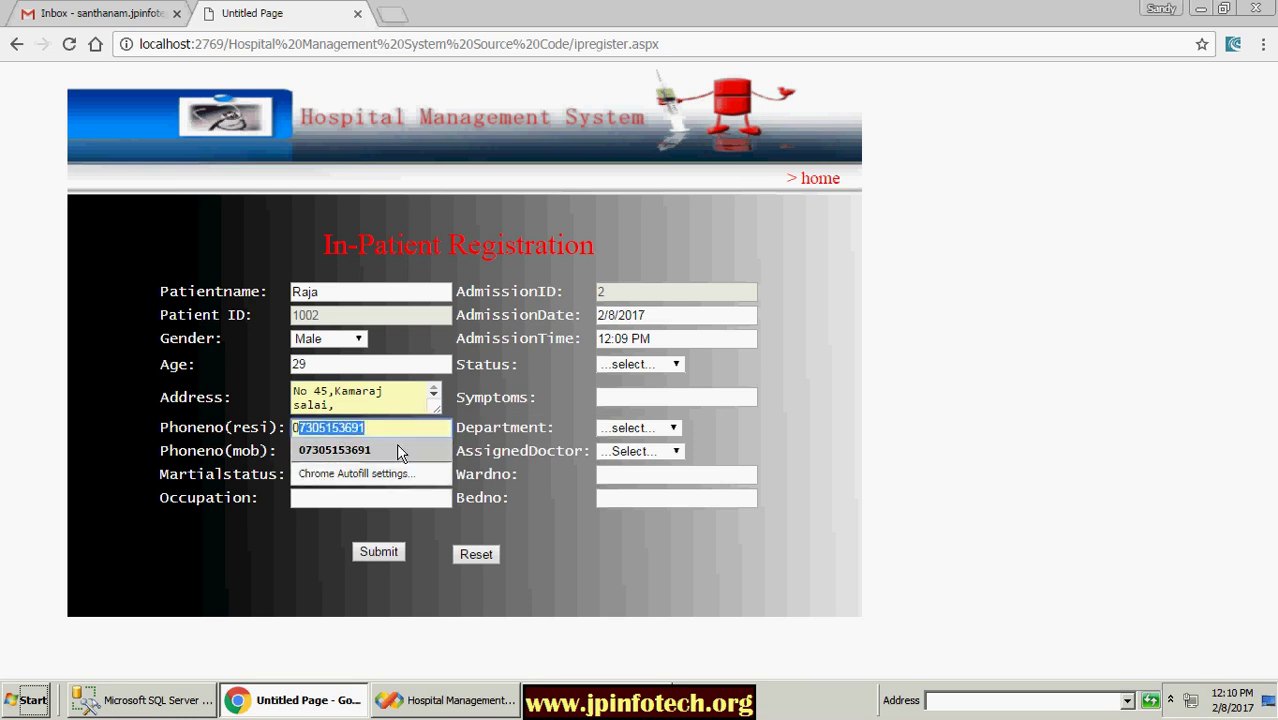
type("04")
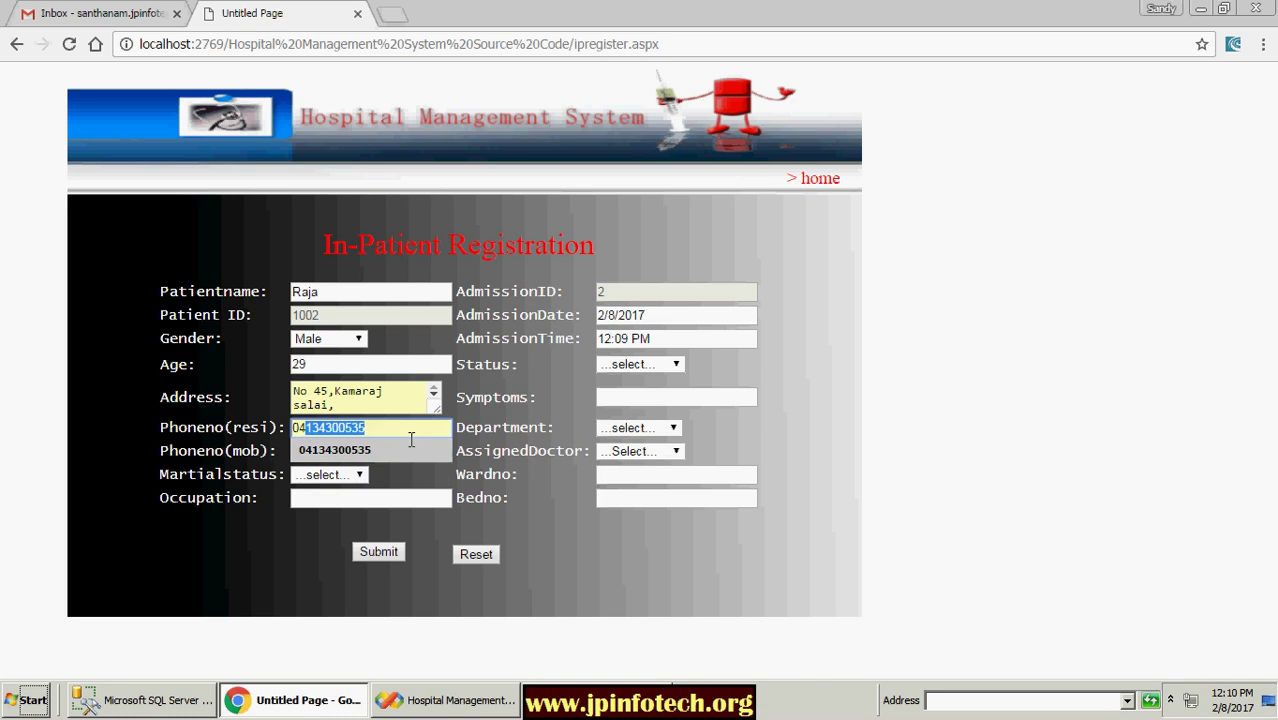
left_click(370, 452)
left_click(370, 451)
left_click(370, 484)
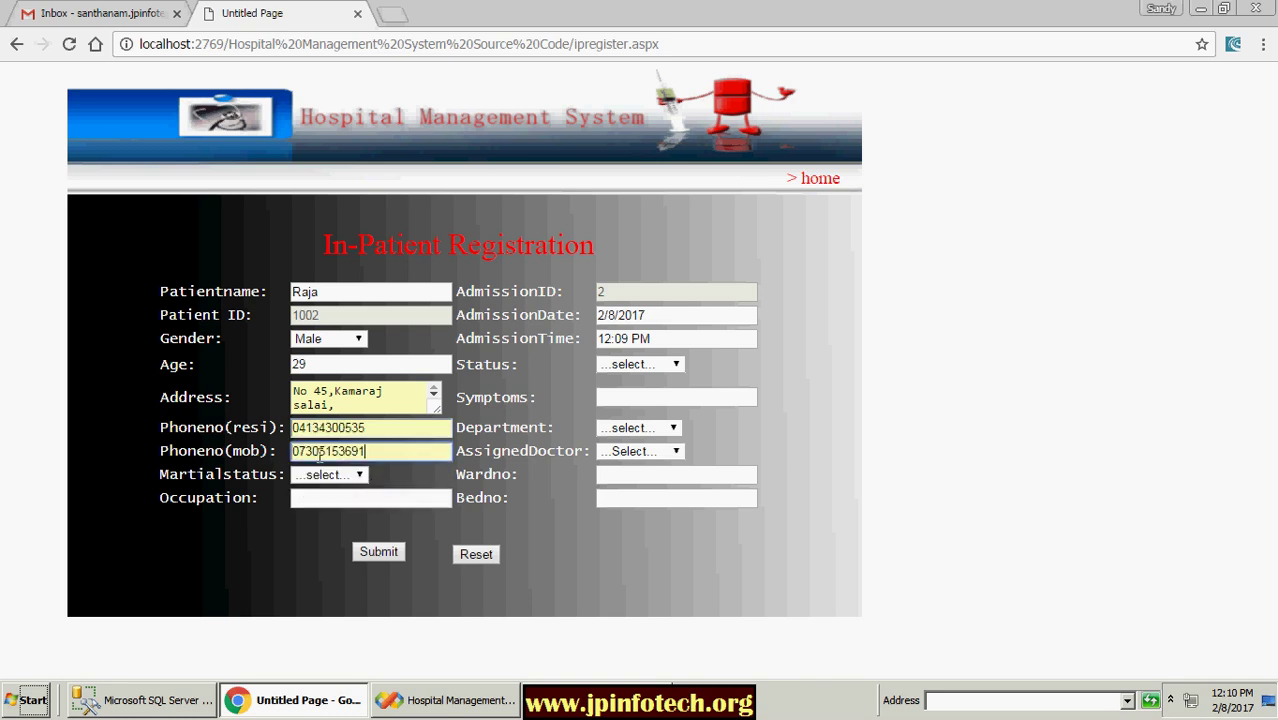
left_click(312, 458)
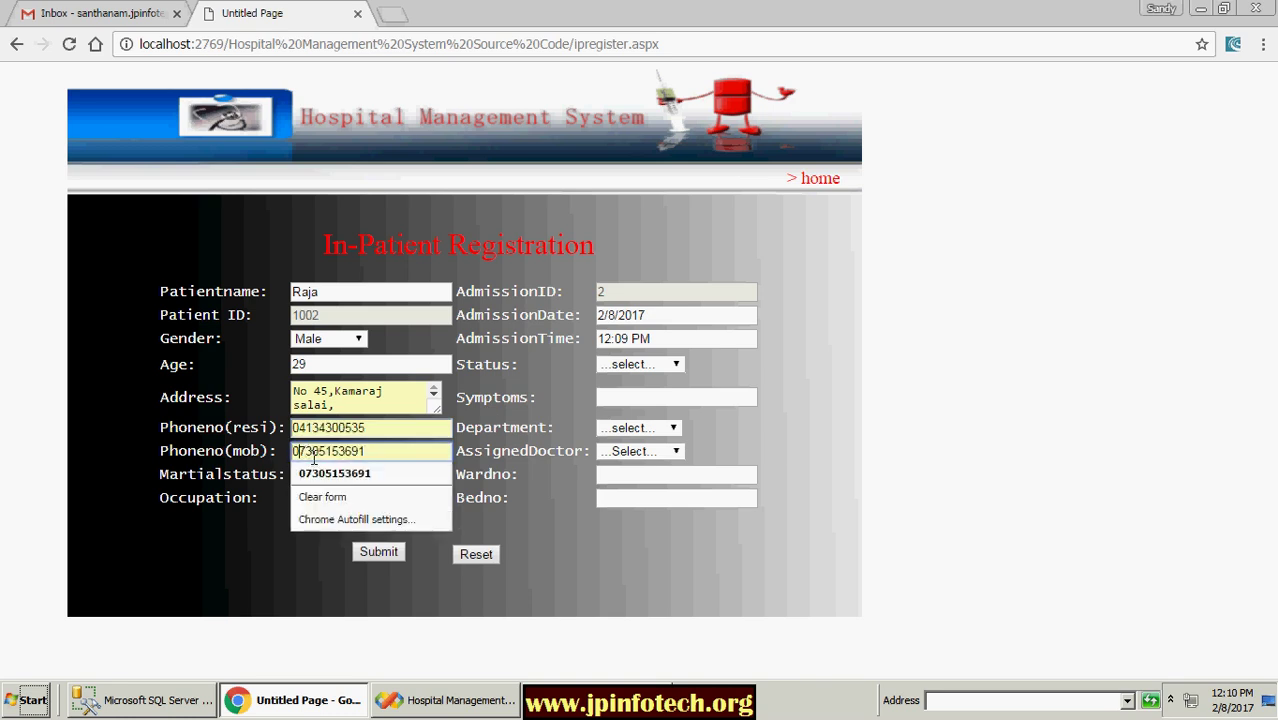
key("Home")
key("Delete")
Step: Set marital status to Unmarried and occupation to Engineer
left_click(343, 474)
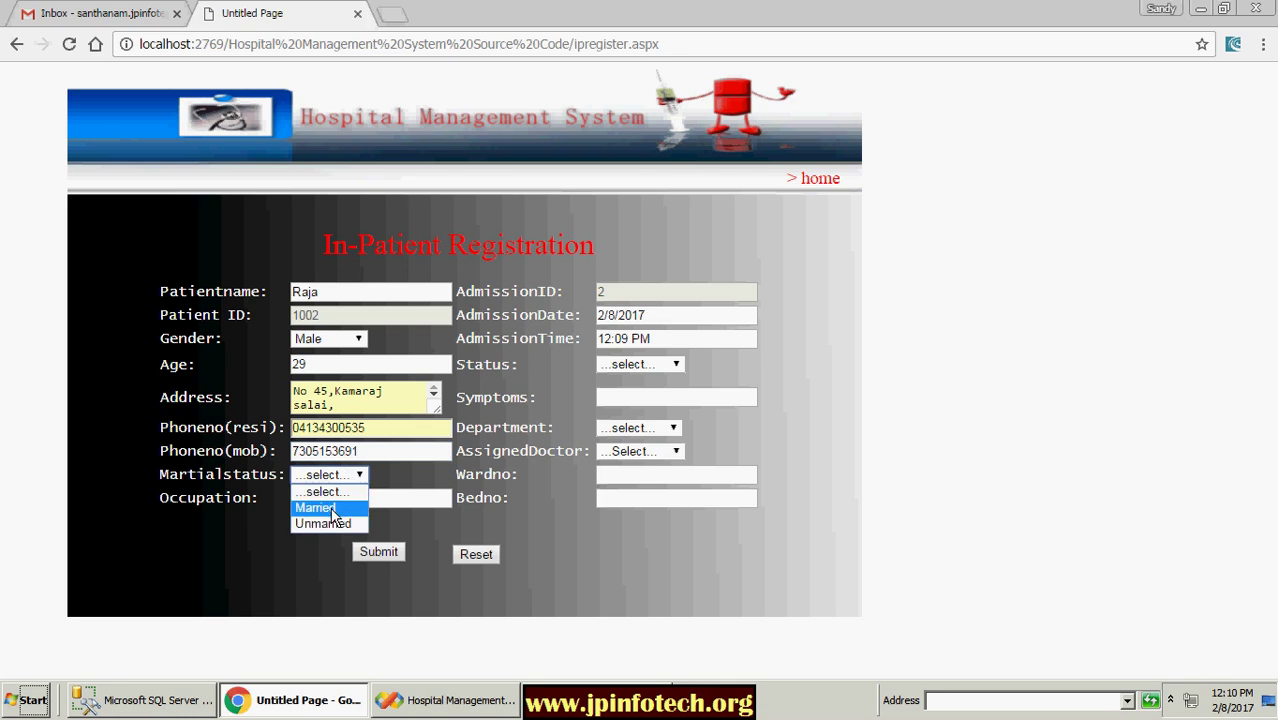
left_click(322, 523)
left_click(328, 497)
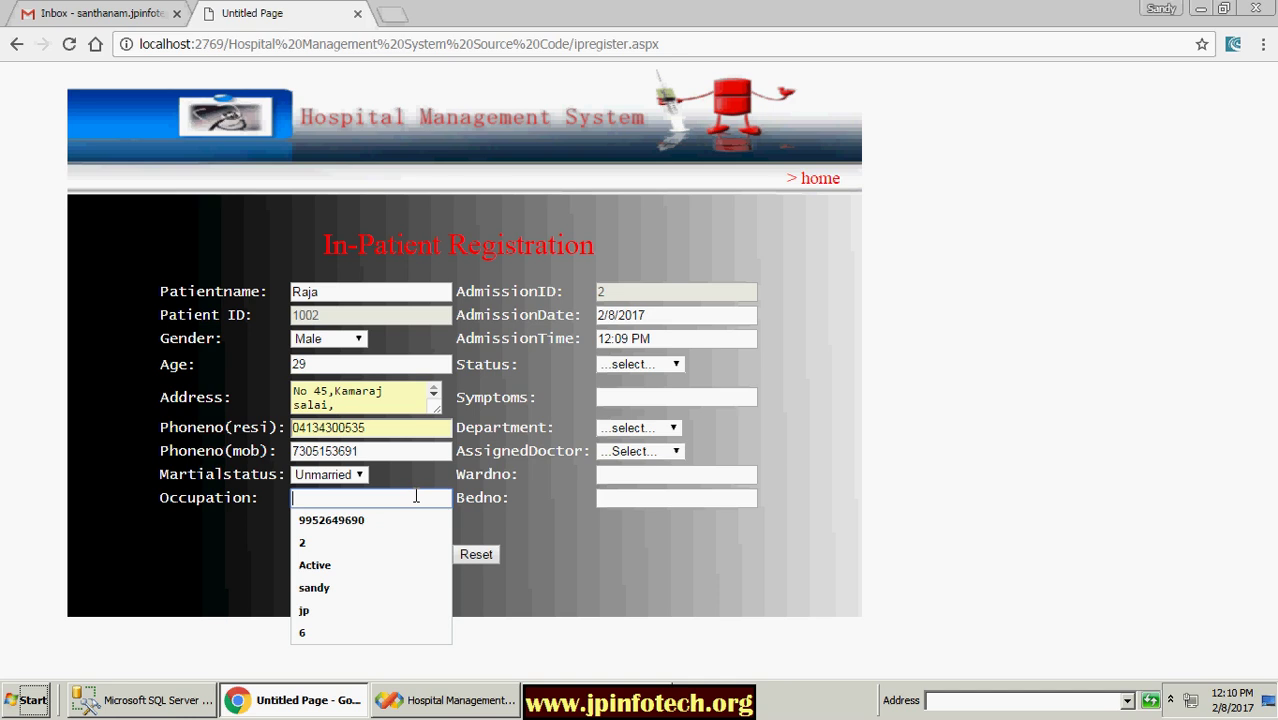
type("e")
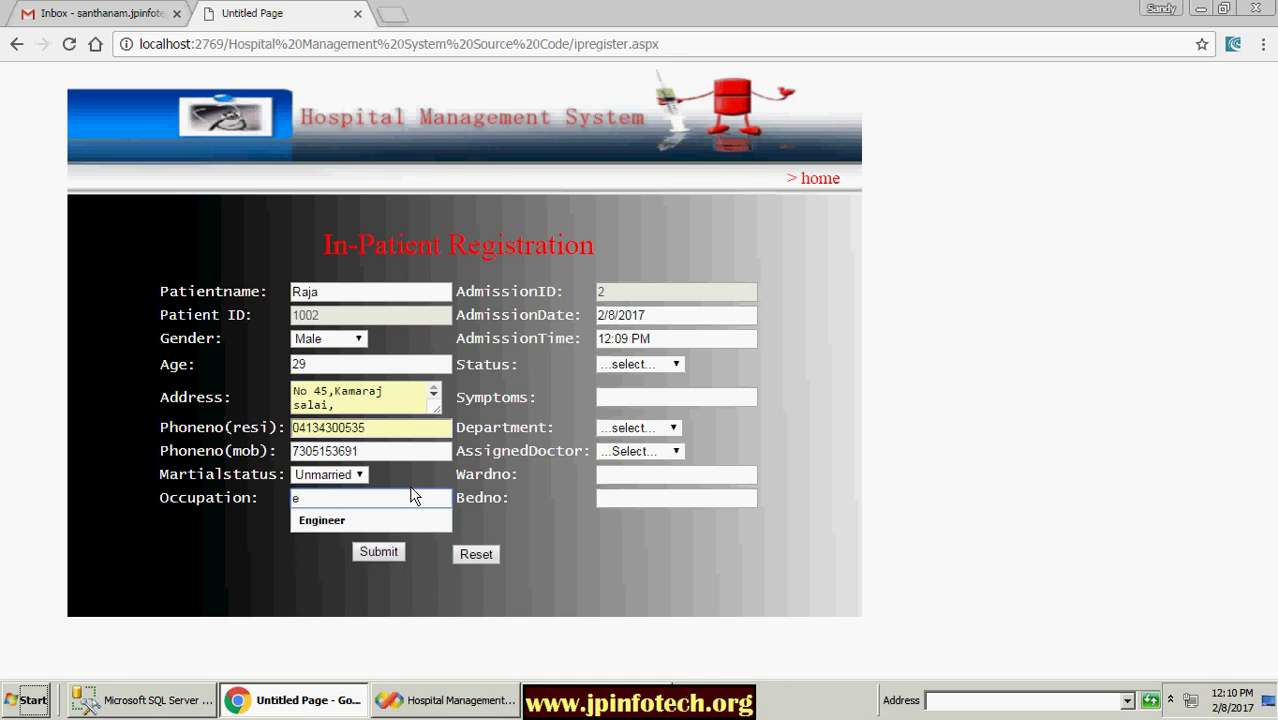
left_click(350, 522)
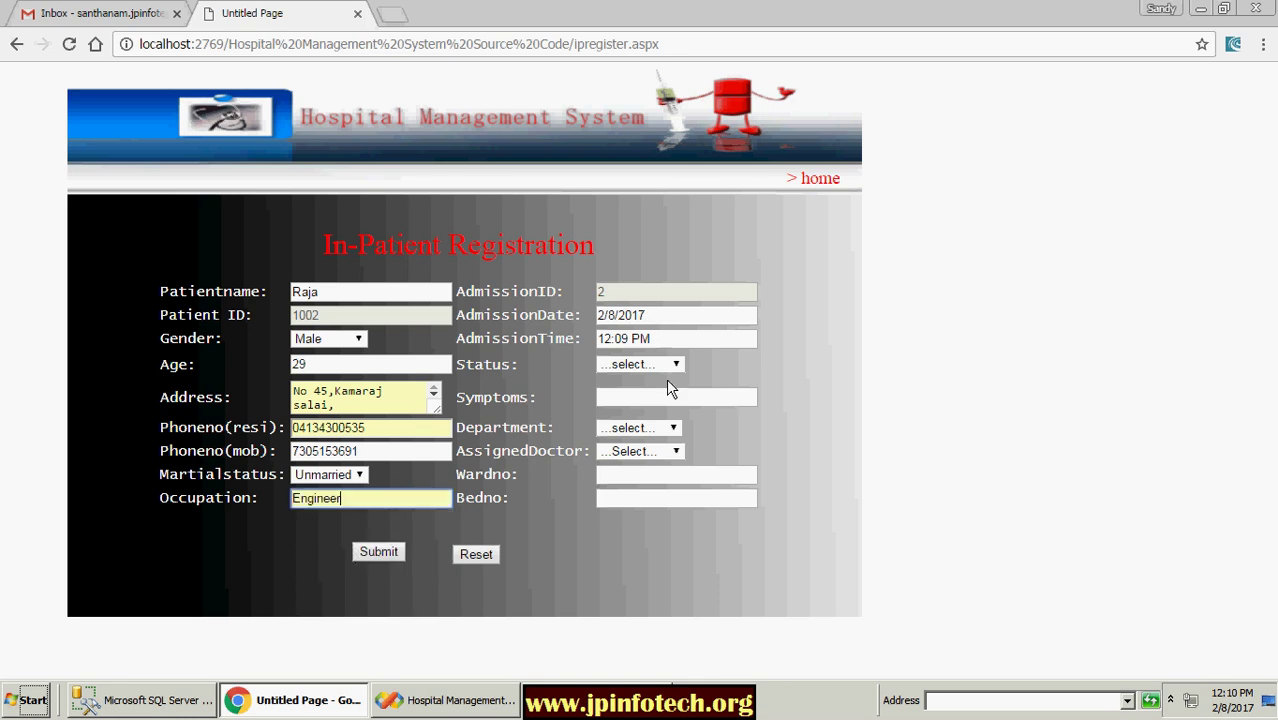
left_click(653, 366)
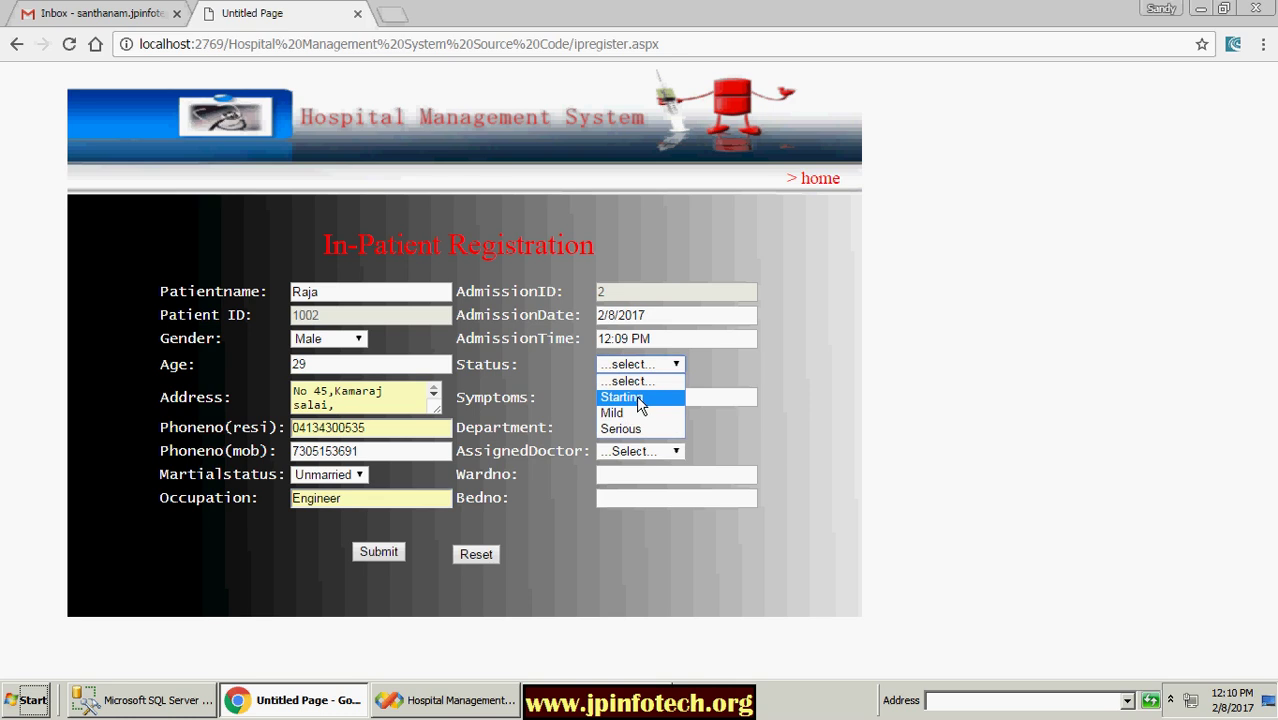
Step: Set the admission status to Starting and the symptoms to 'heart pain'
left_click(637, 398)
left_click(640, 399)
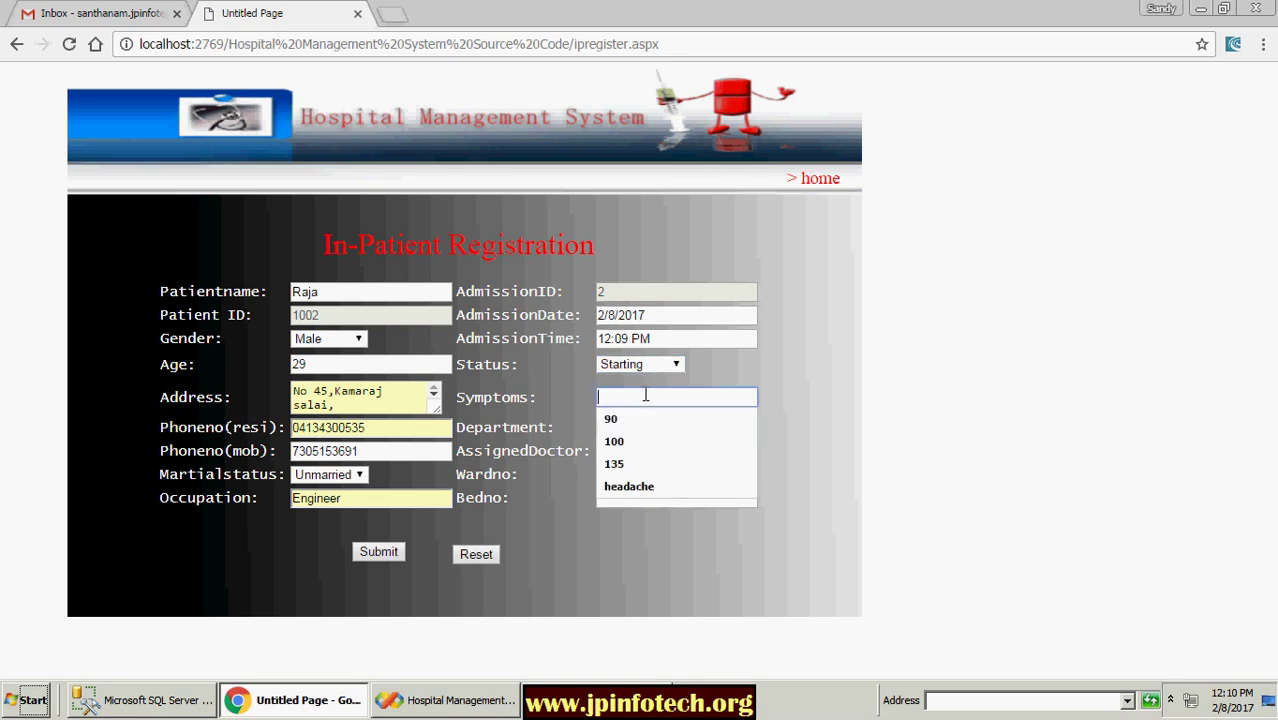
type("fevere")
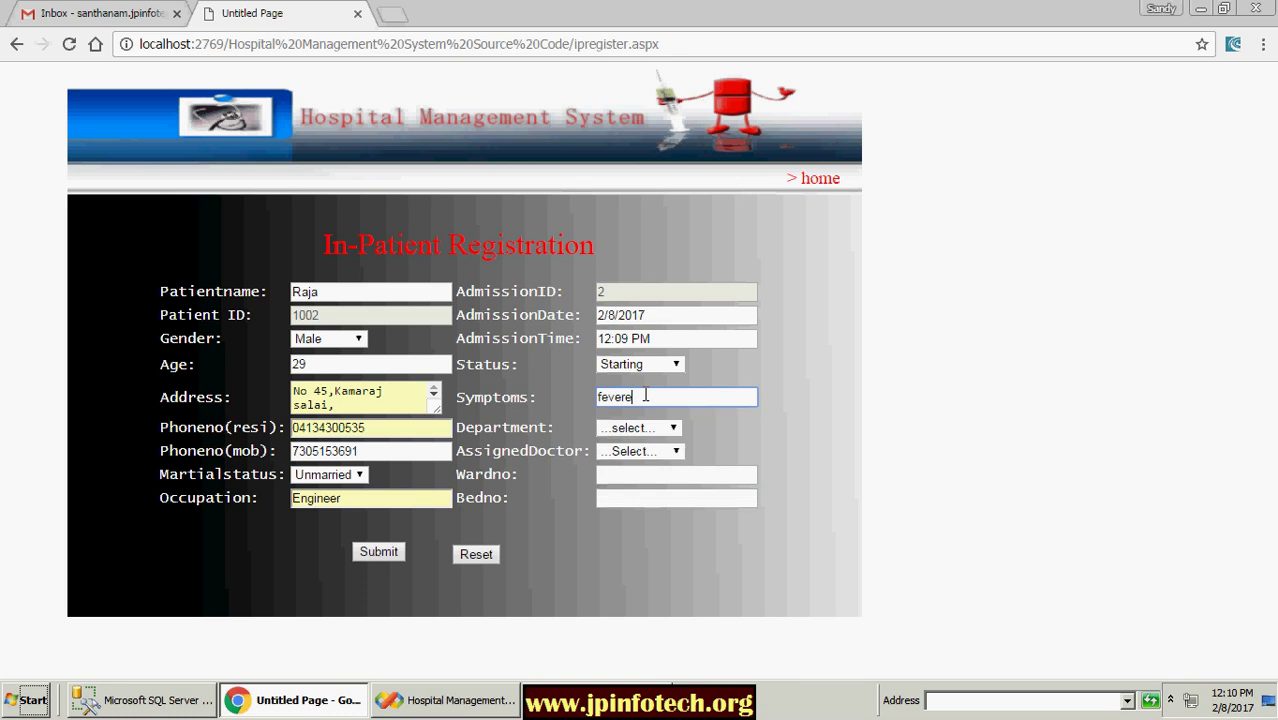
key("BackSpace")
left_click(658, 428)
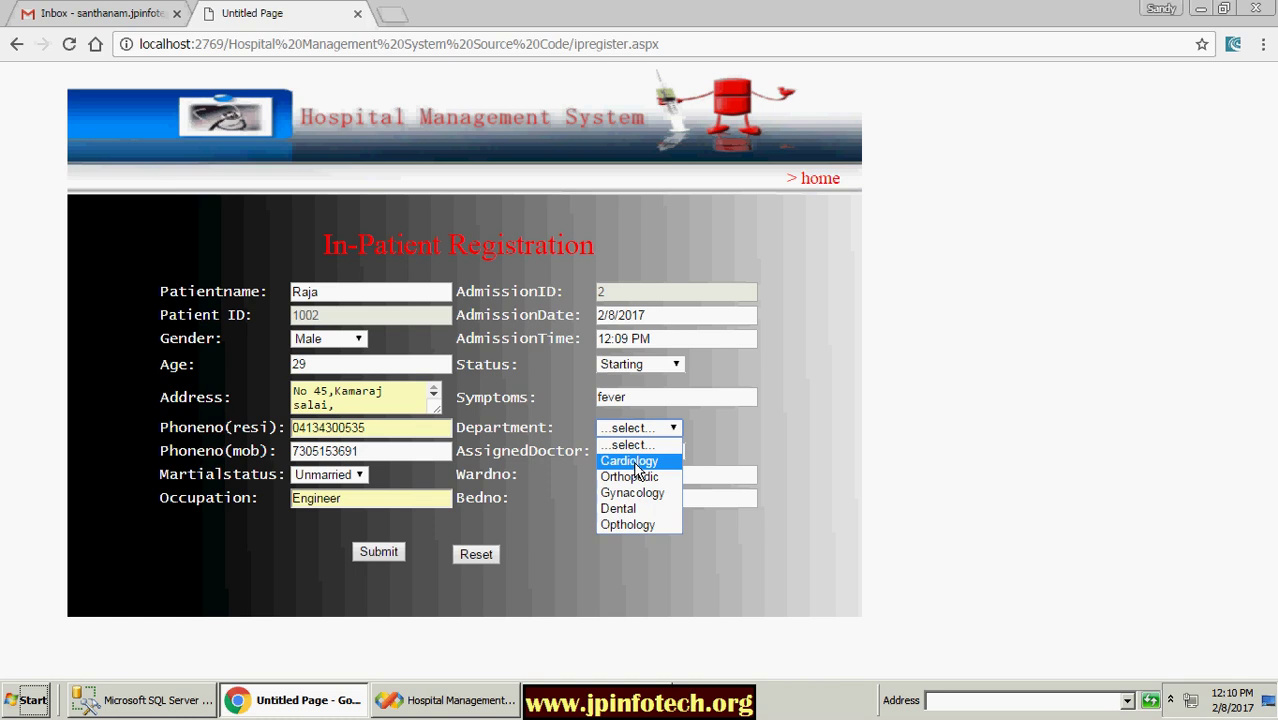
double_click(645, 399)
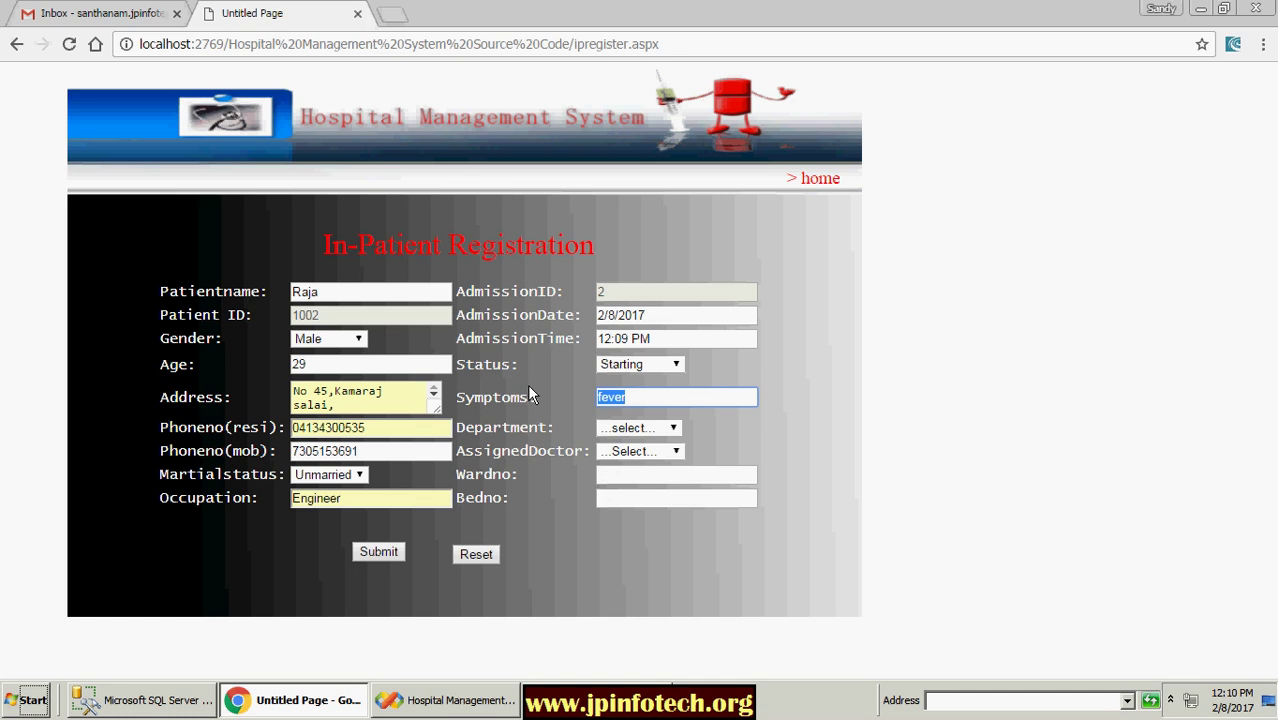
type("heart")
type("pain")
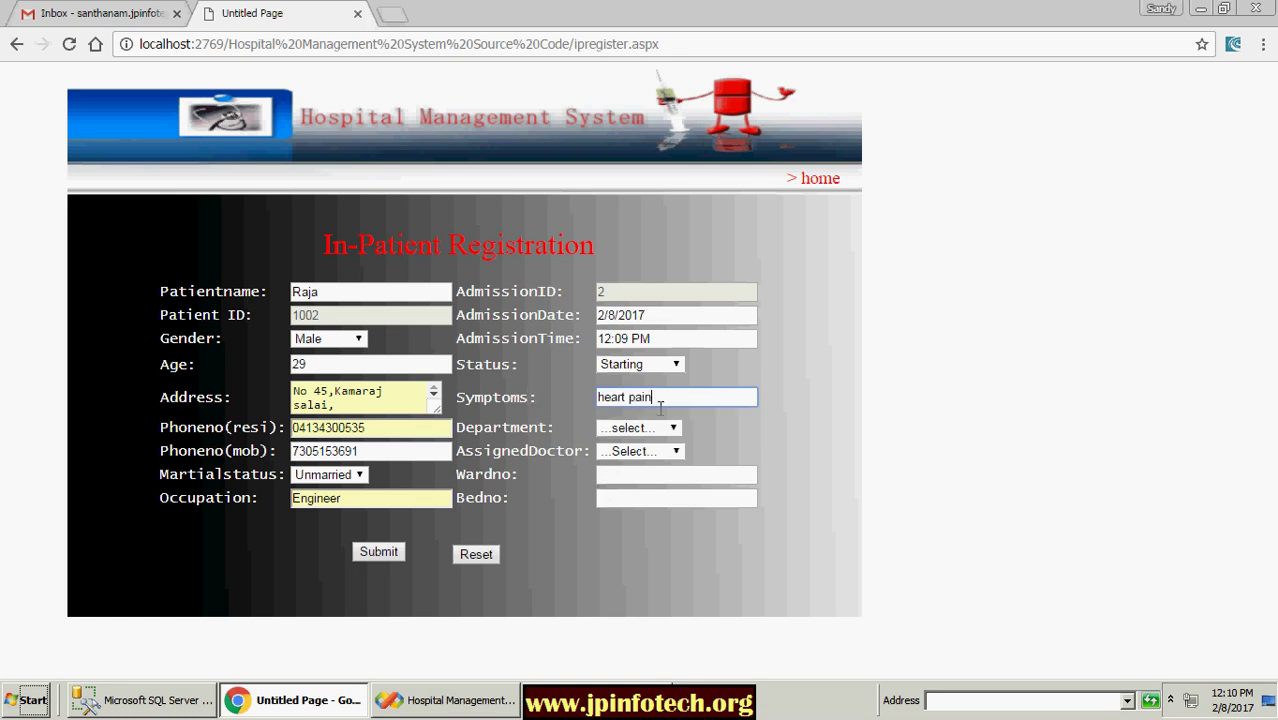
Step: Choose Cardiology, assign a doctor, enter ward 101 and bed 51, and submit
left_click(640, 427)
left_click(633, 466)
left_click(634, 452)
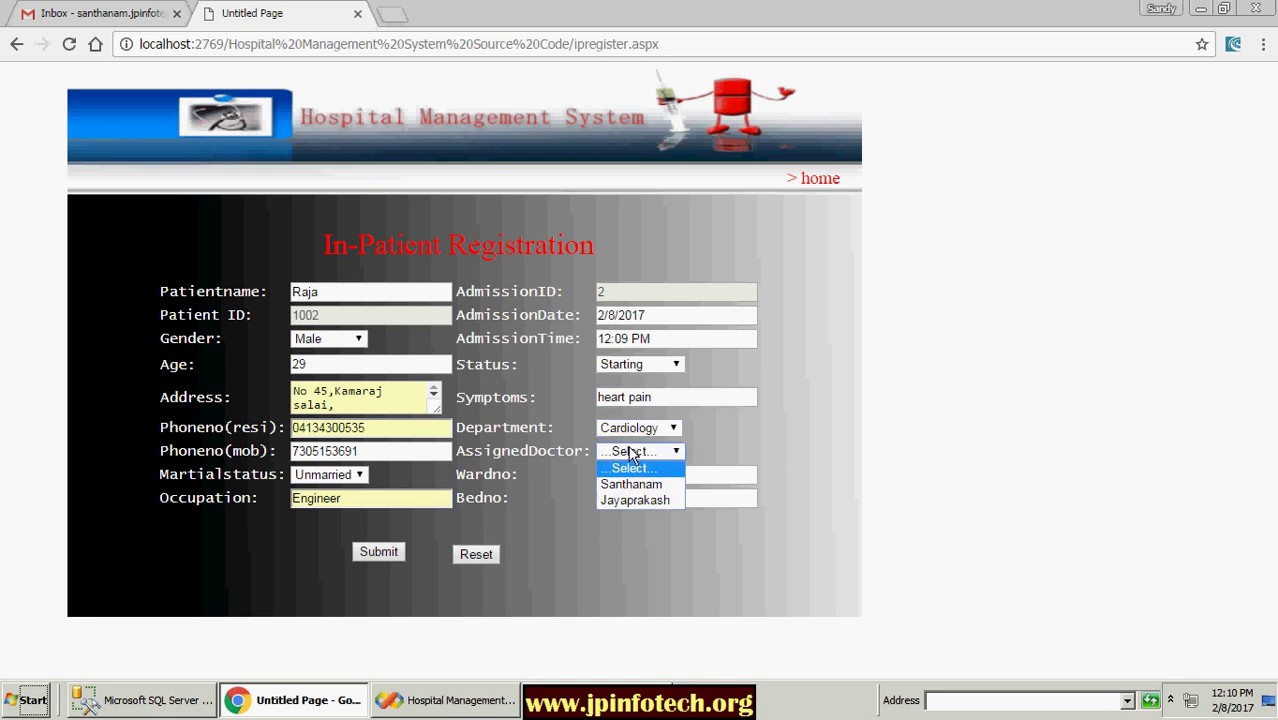
left_click(638, 498)
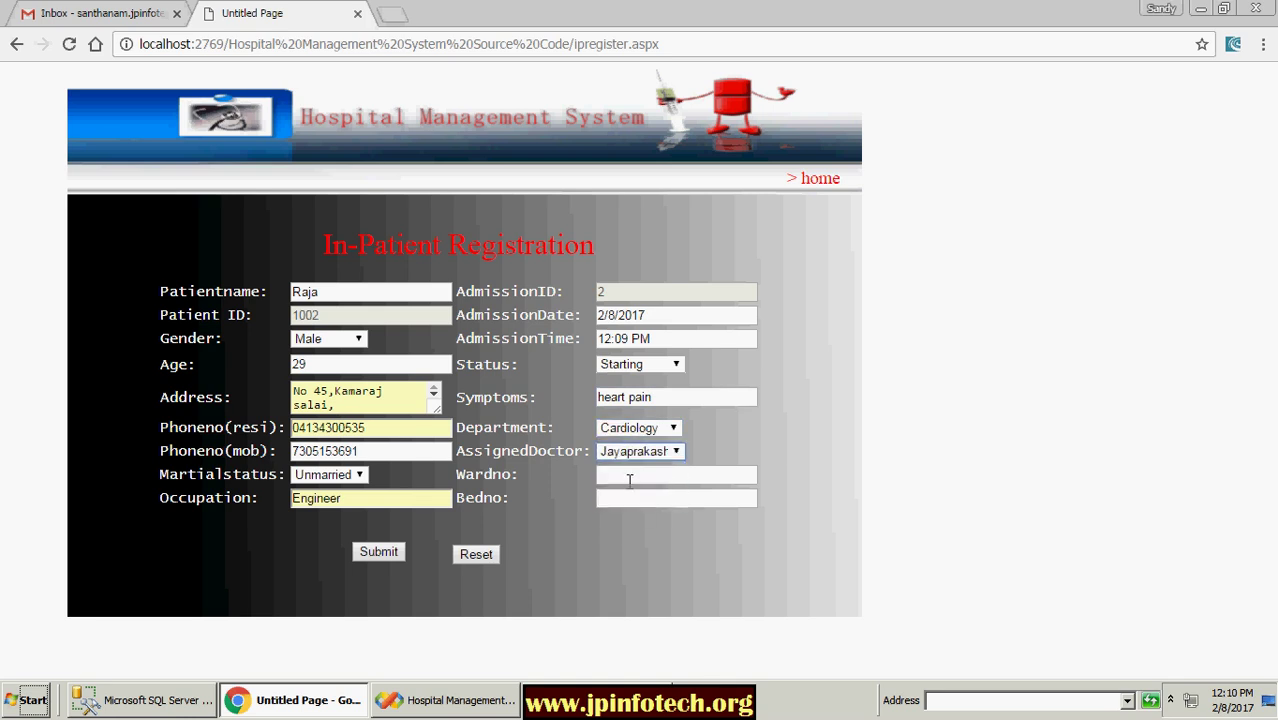
left_click(632, 475)
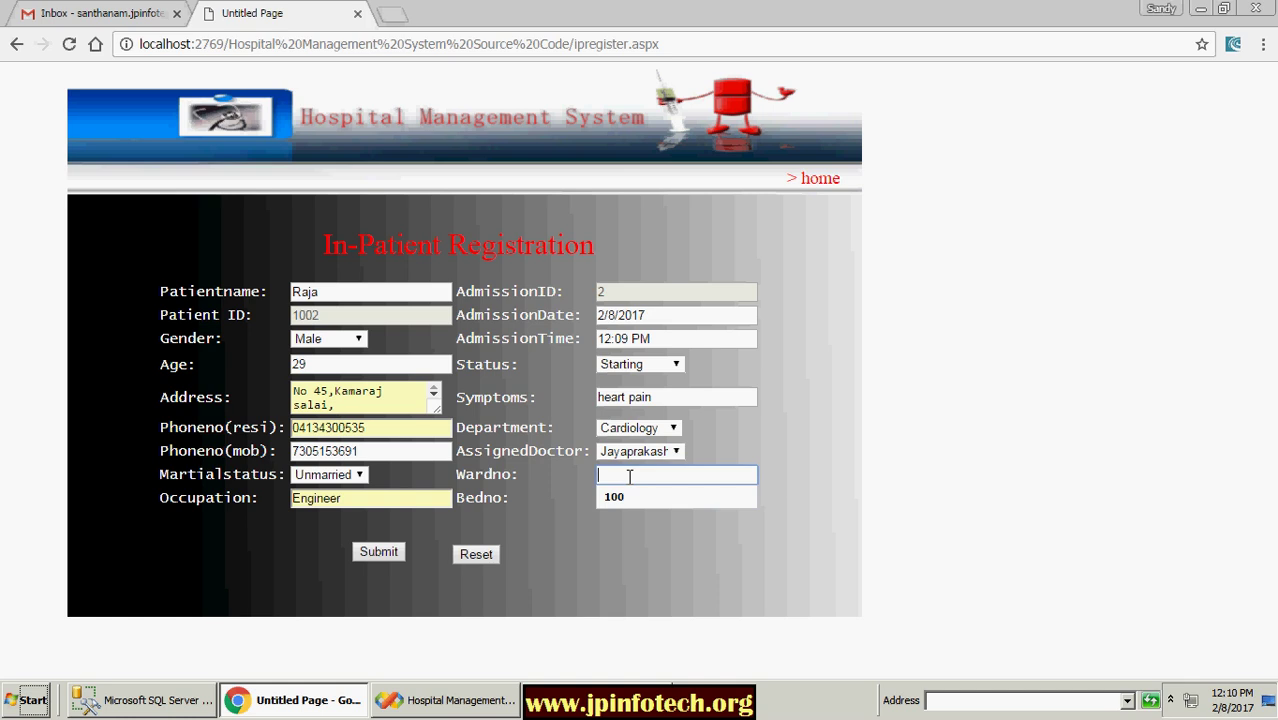
type("101")
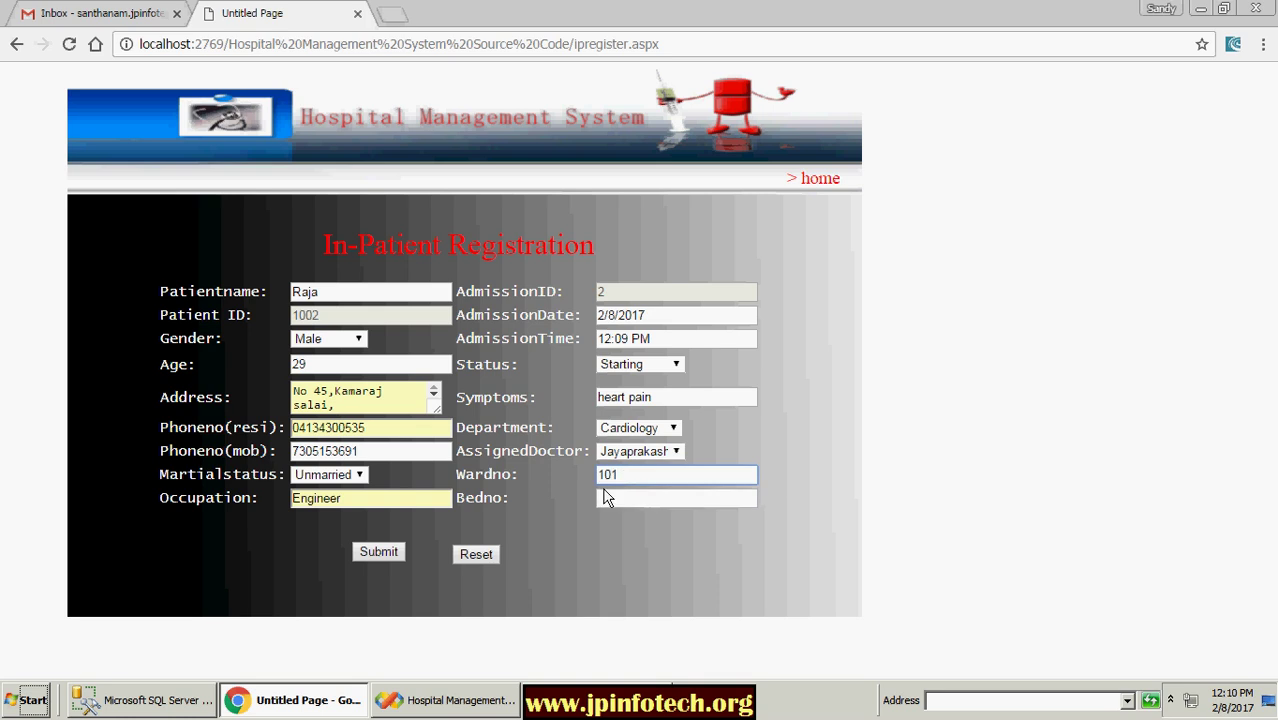
left_click(608, 498)
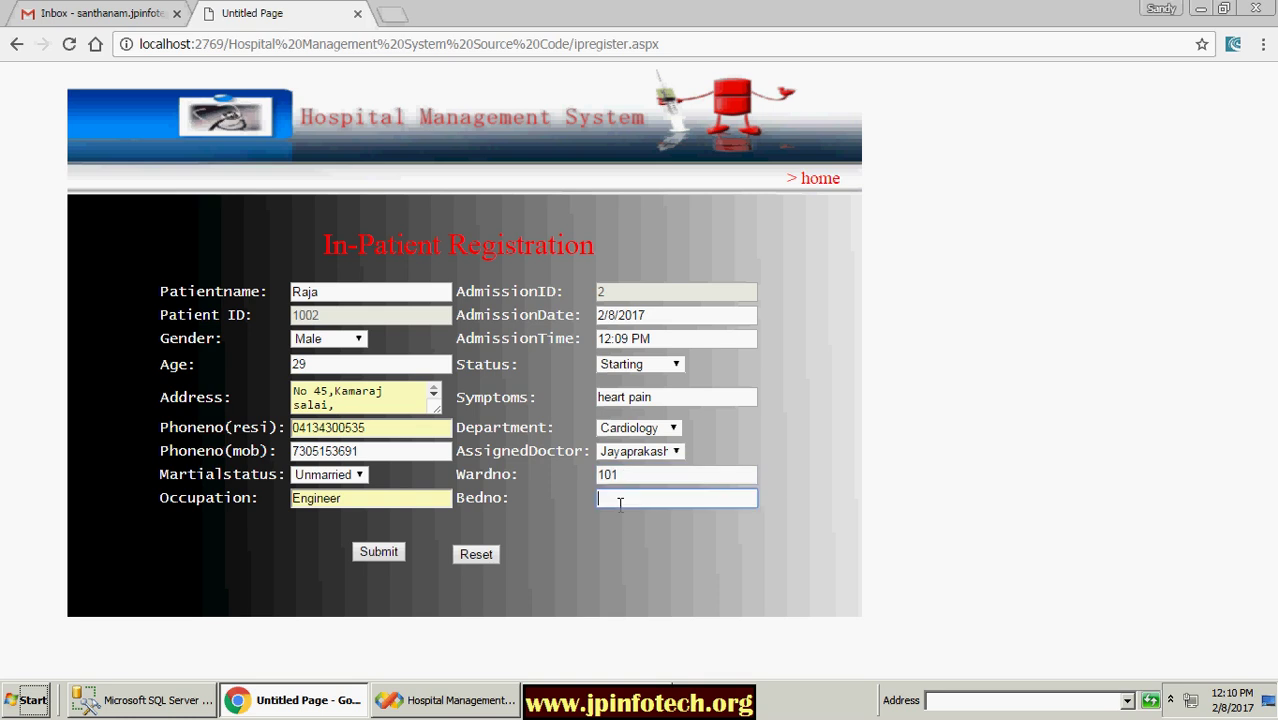
left_click(675, 499)
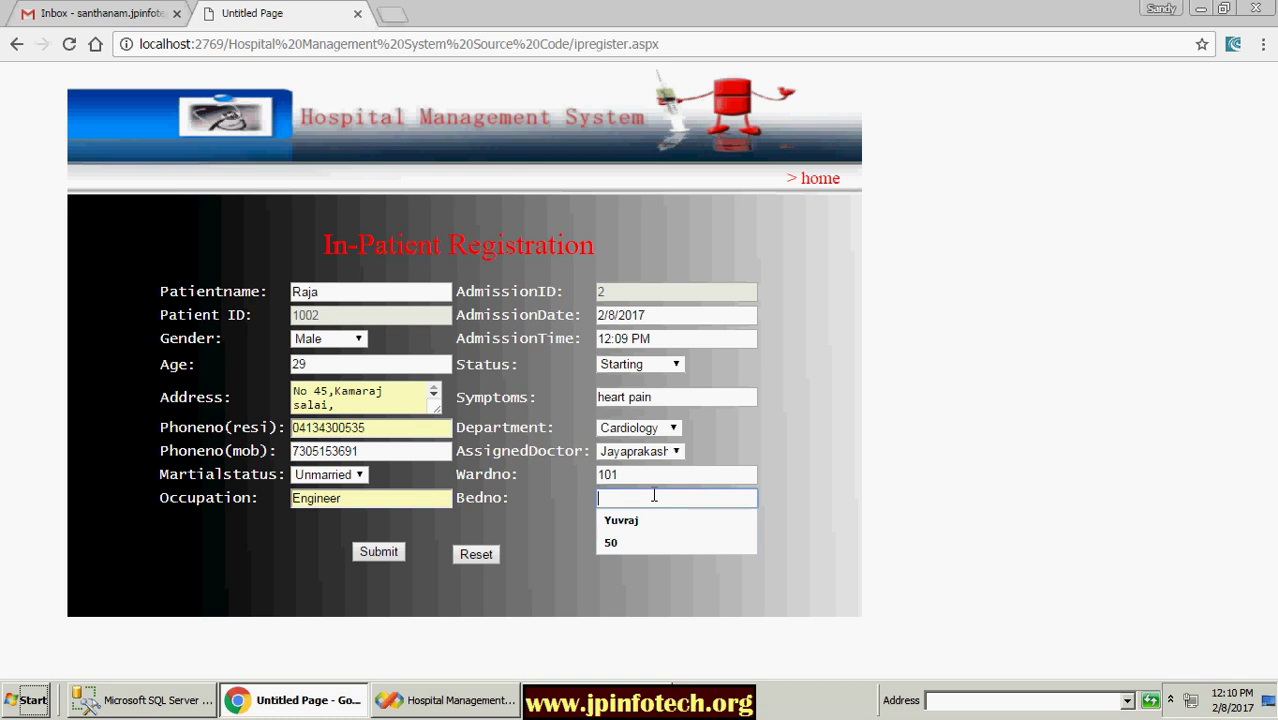
type("51")
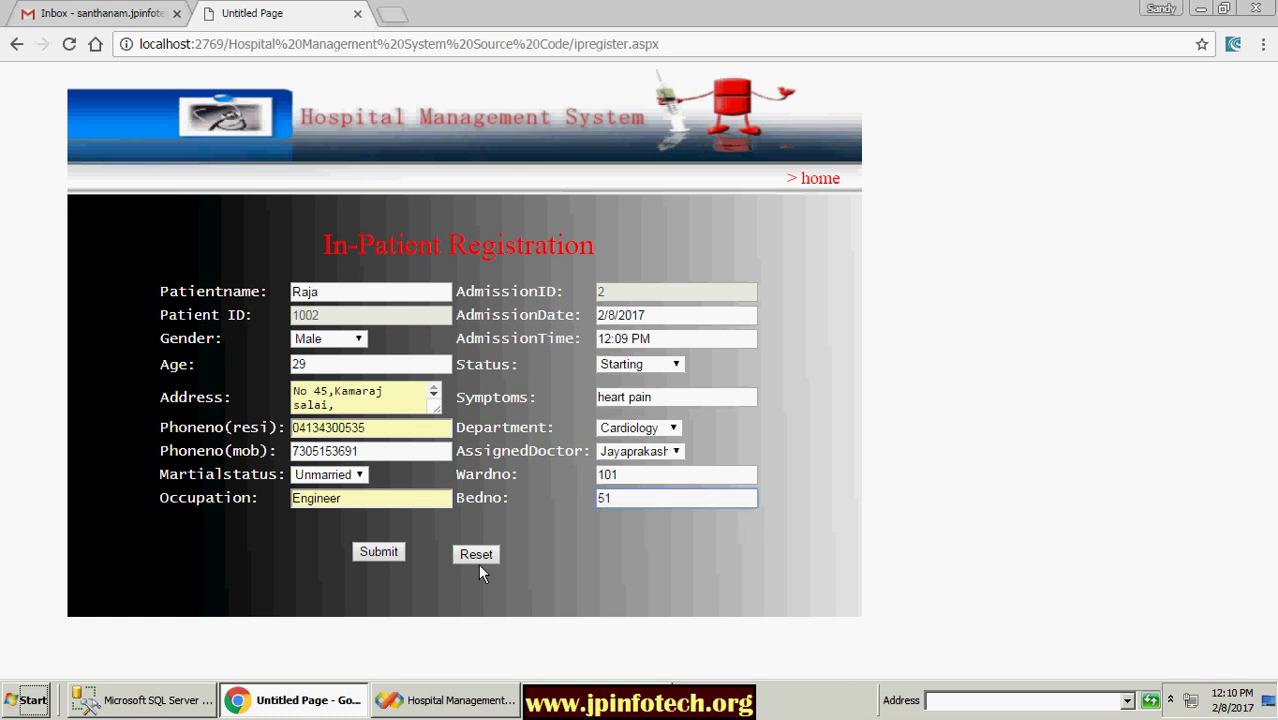
left_click(370, 553)
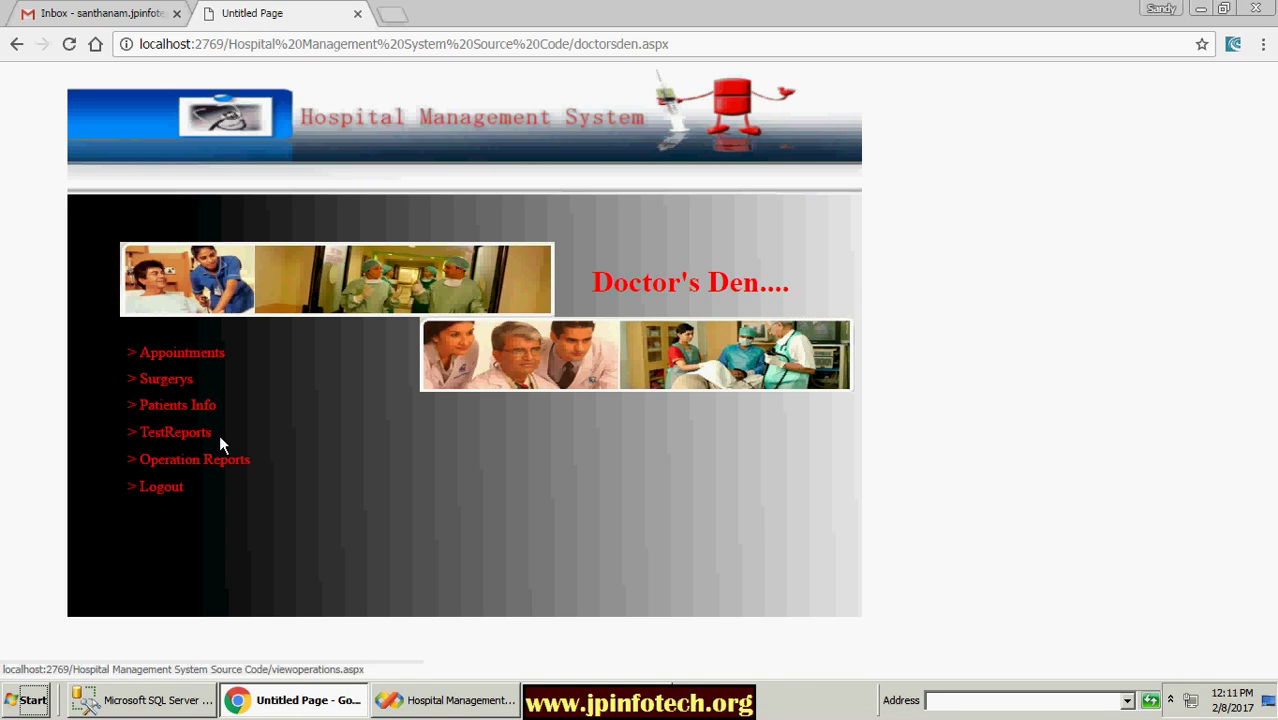
Step: View appointments for both listed doctors, then return to Doctor's Den and log out
left_click(193, 360)
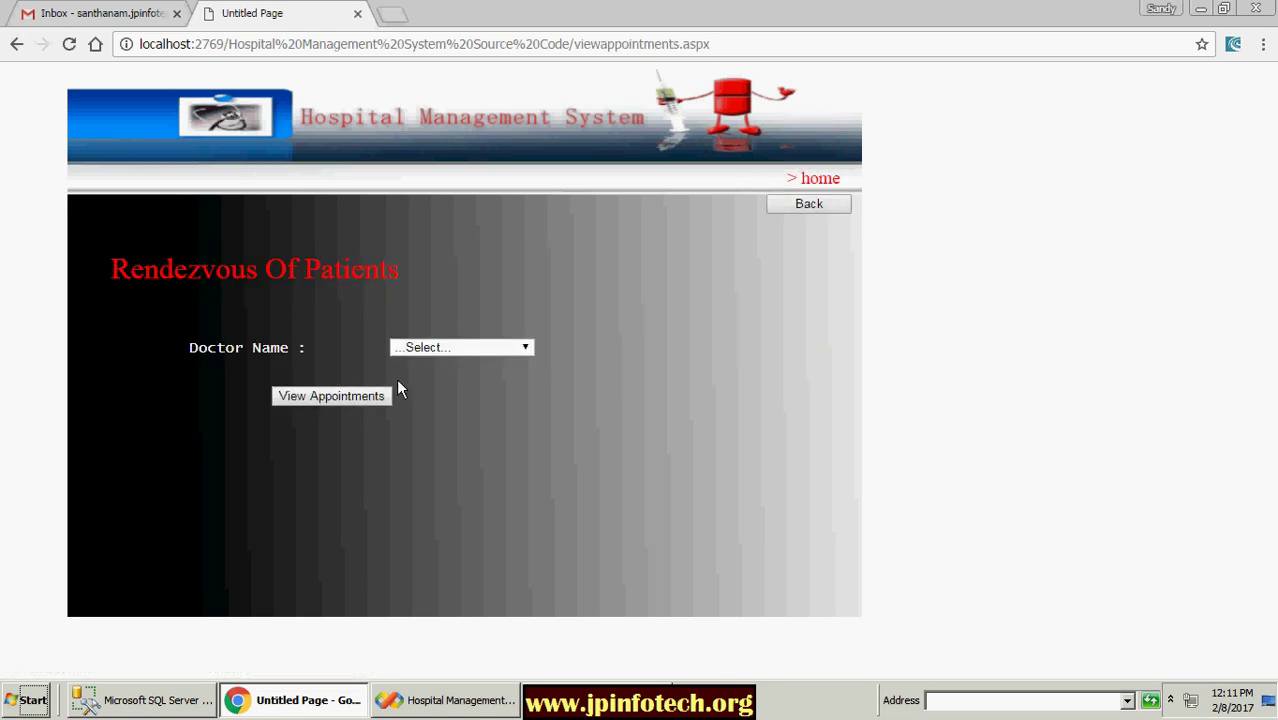
left_click(520, 348)
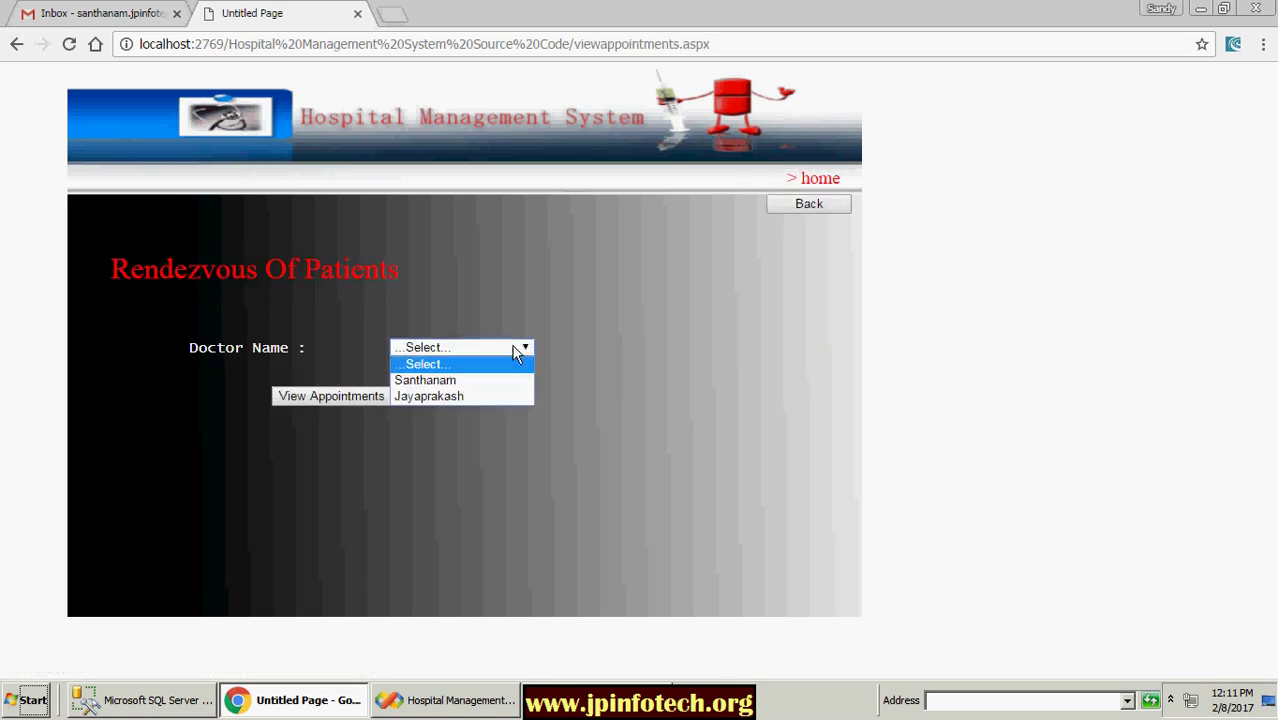
left_click(417, 381)
left_click(324, 394)
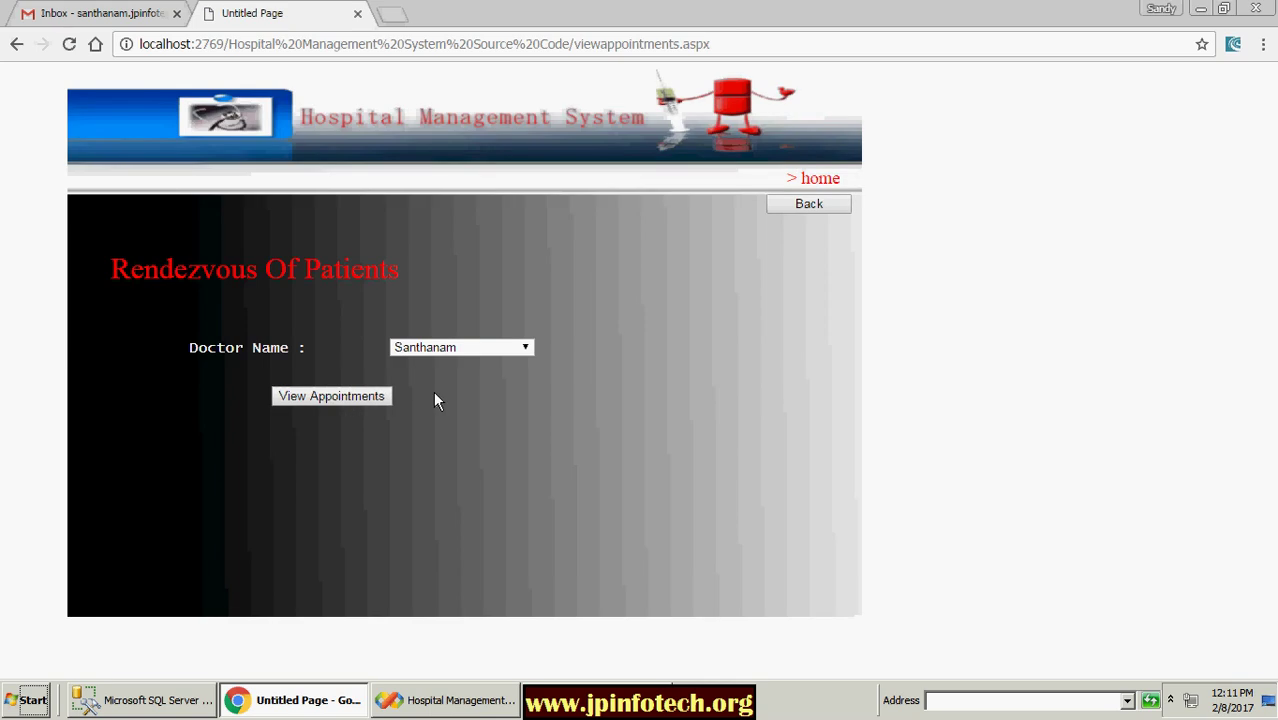
left_click(495, 350)
left_click(457, 395)
left_click(328, 394)
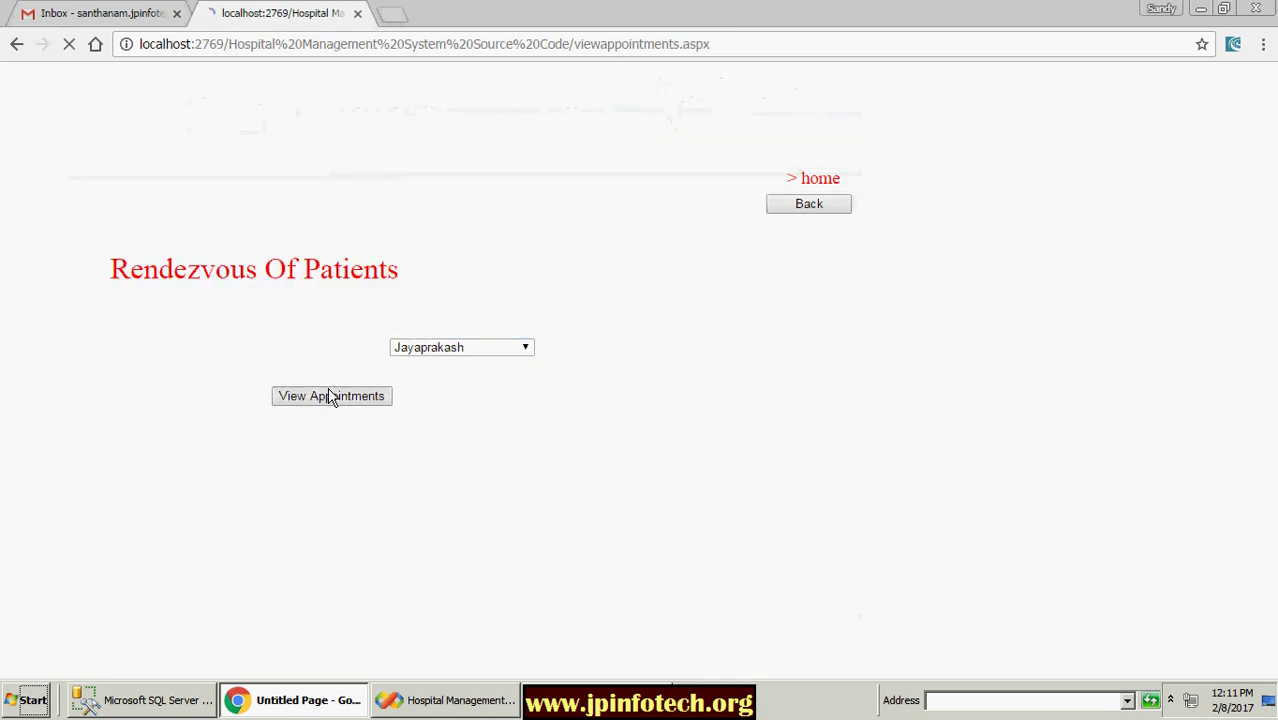
left_click(788, 206)
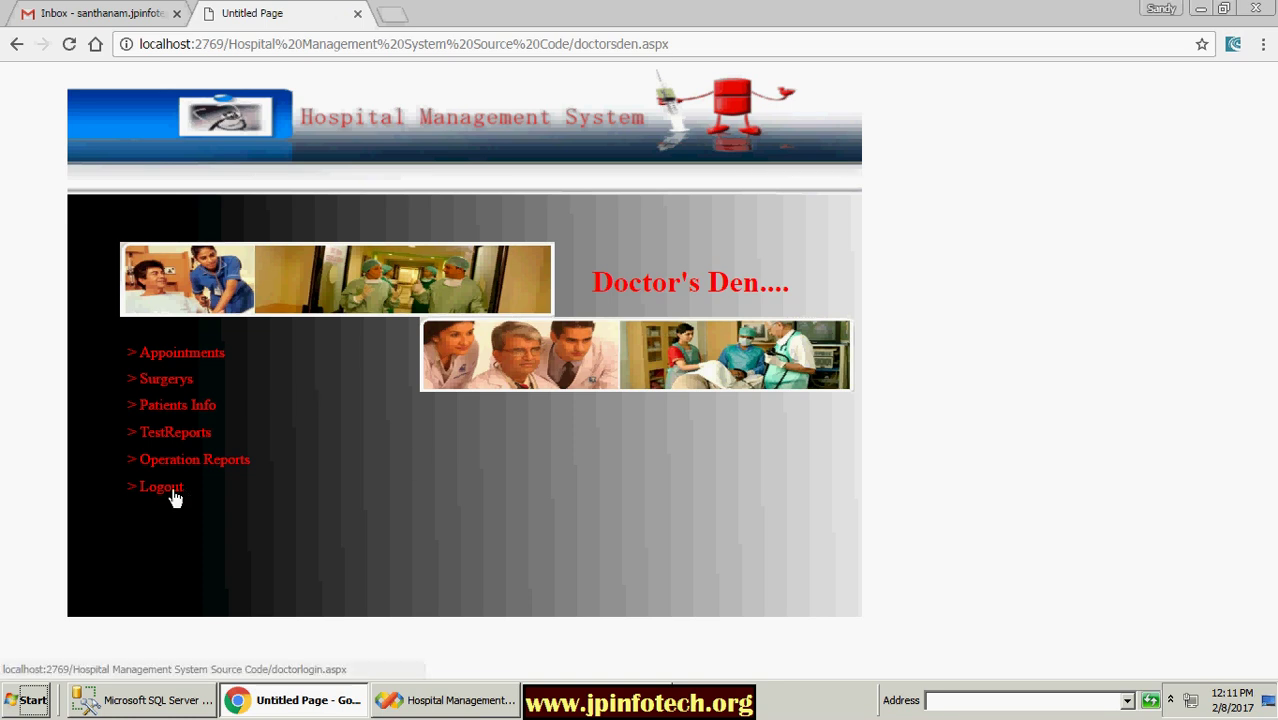
left_click(171, 489)
Step: Log back into Doctor's Den with the doctor's user ID and password
left_click(274, 424)
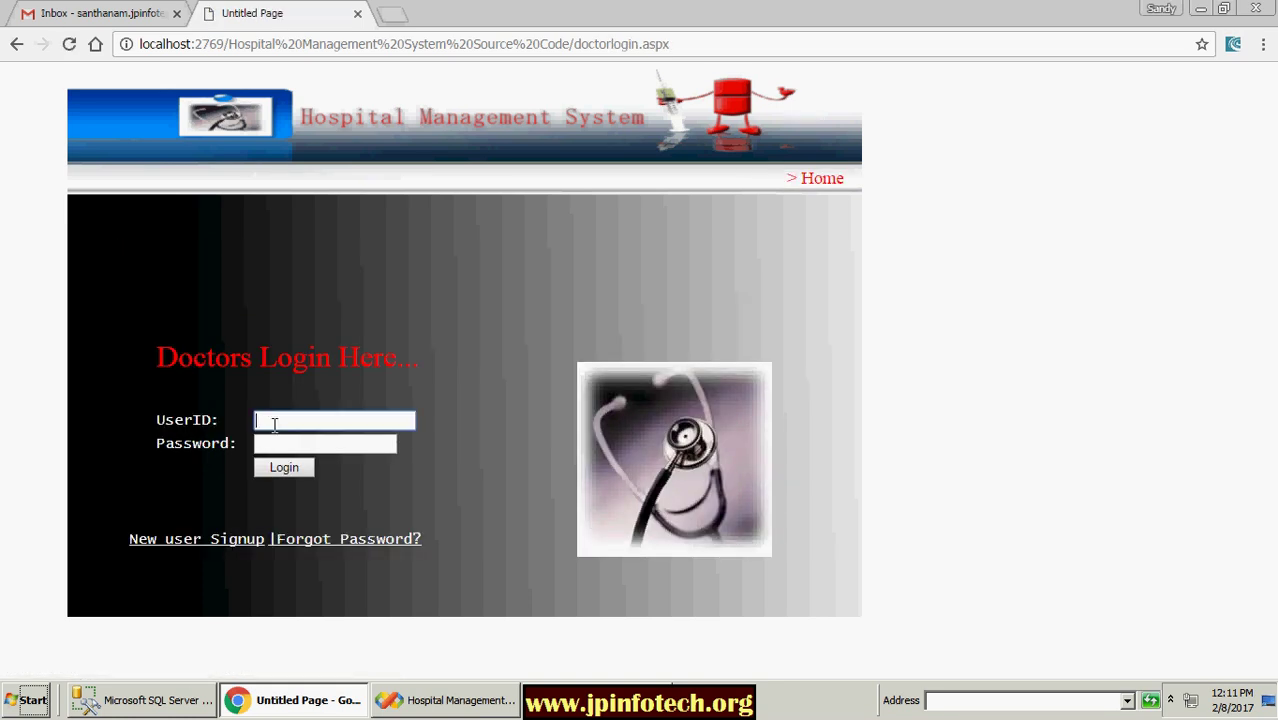
type("jp")
key("Tab")
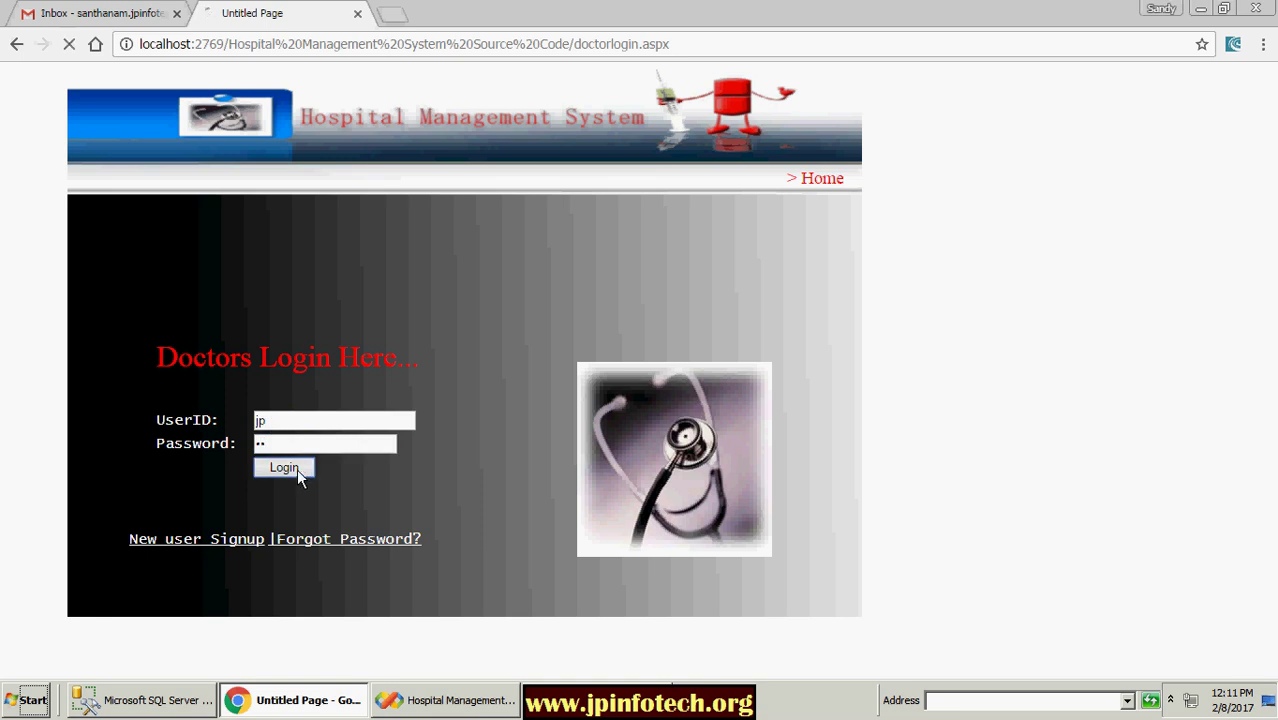
left_click(297, 468)
Step: Check both doctors' appointments, log out, and return to the main home page
left_click(180, 354)
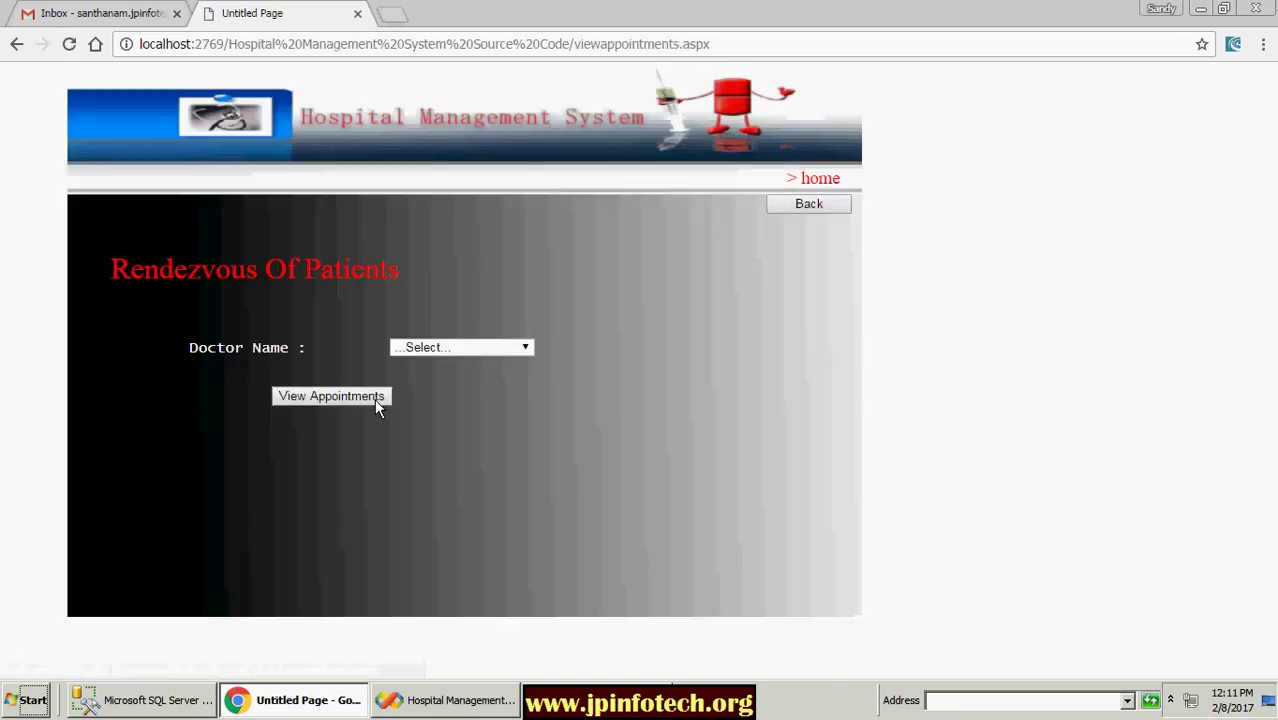
left_click(434, 348)
left_click(404, 395)
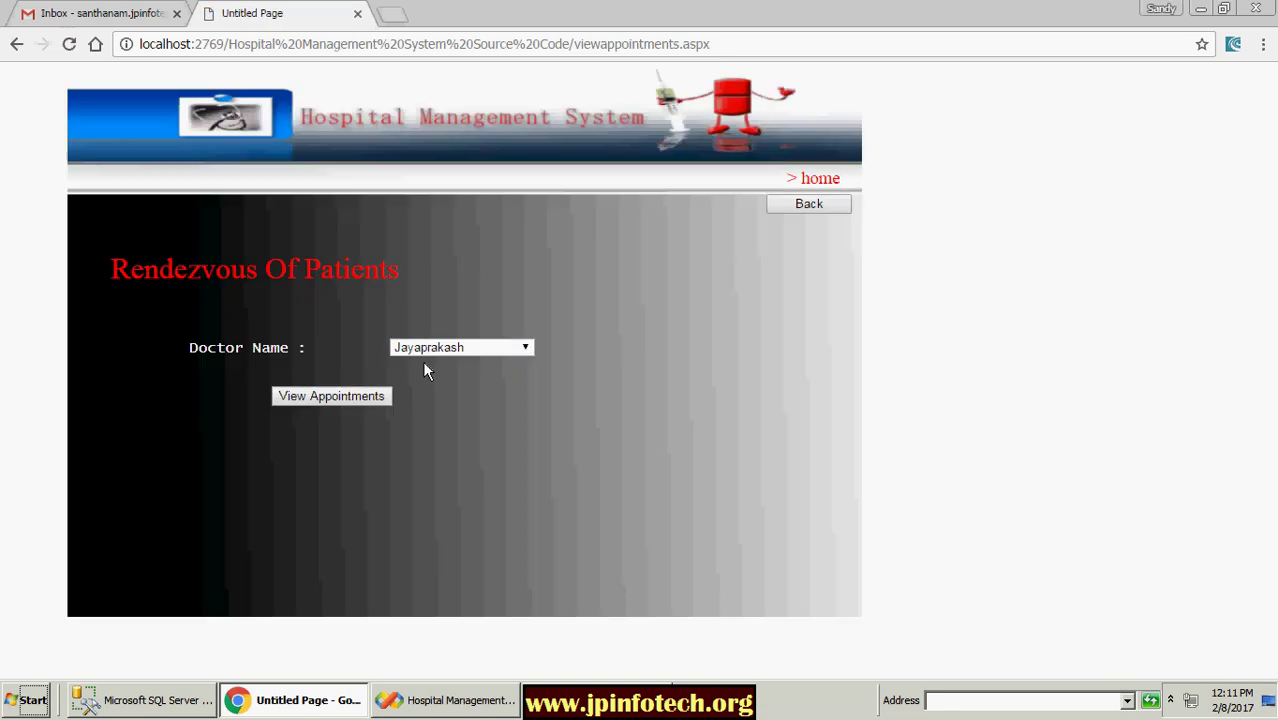
left_click(420, 349)
left_click(424, 380)
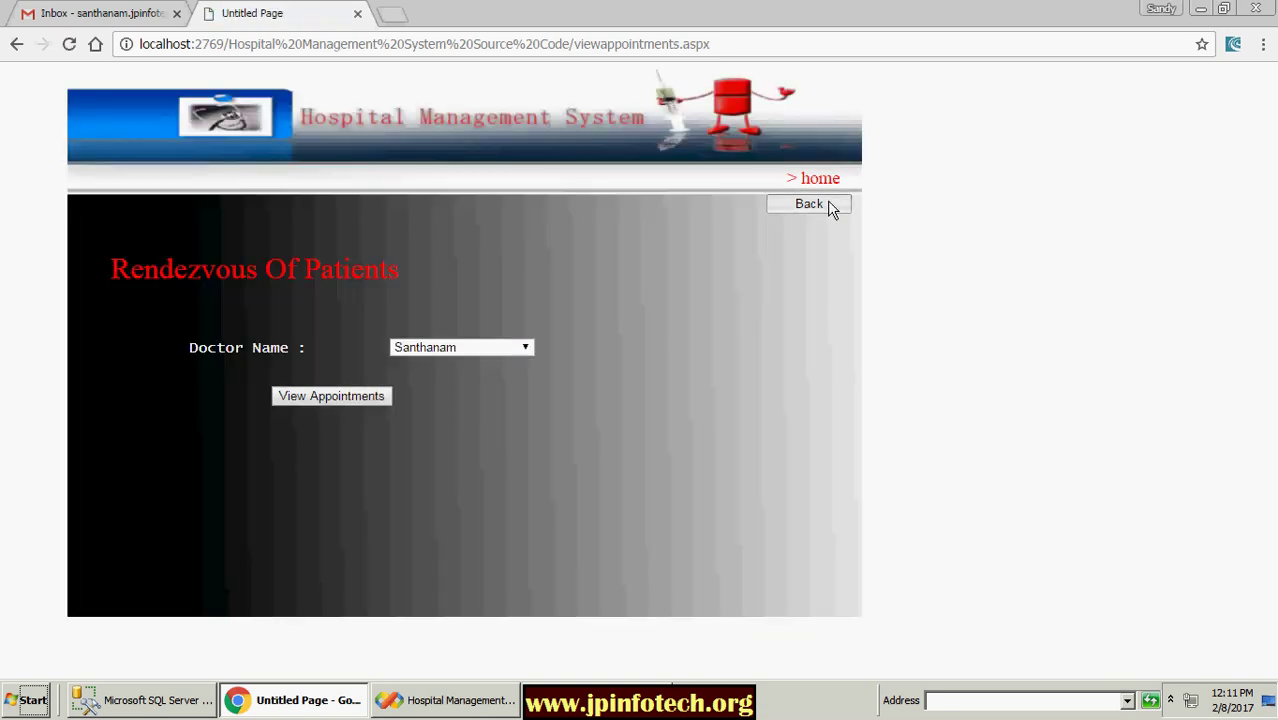
left_click(827, 205)
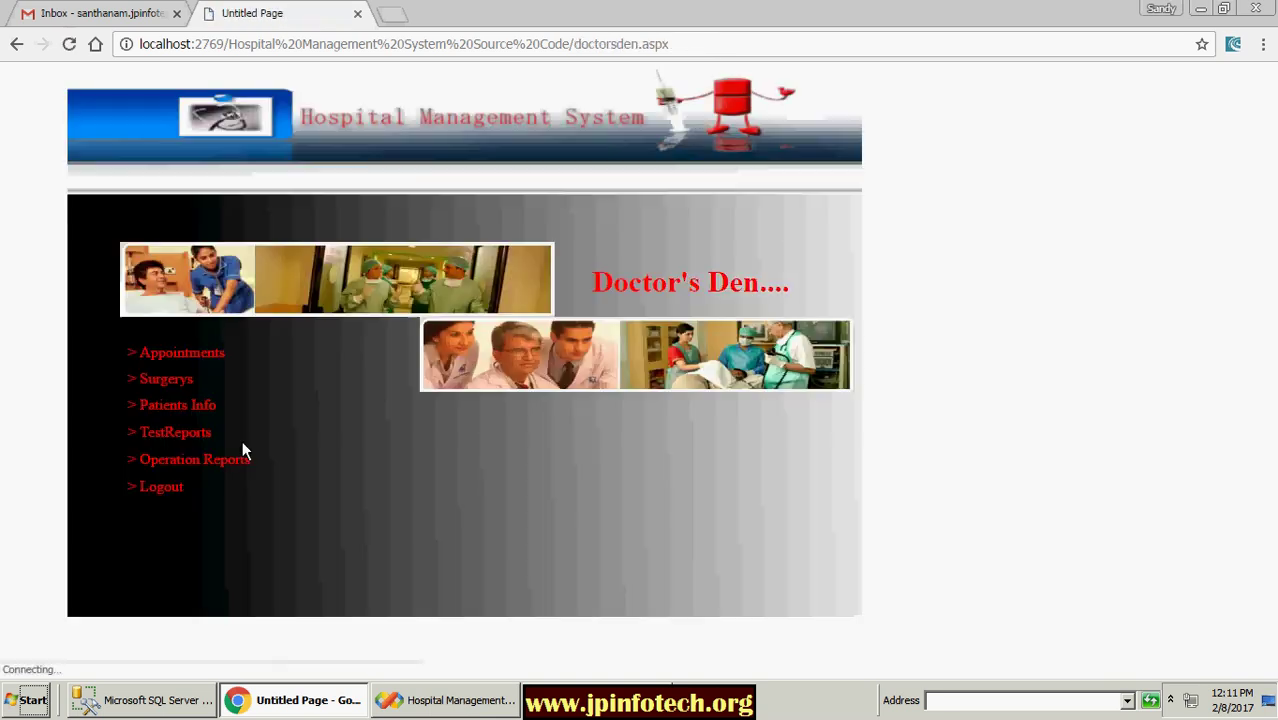
left_click(172, 492)
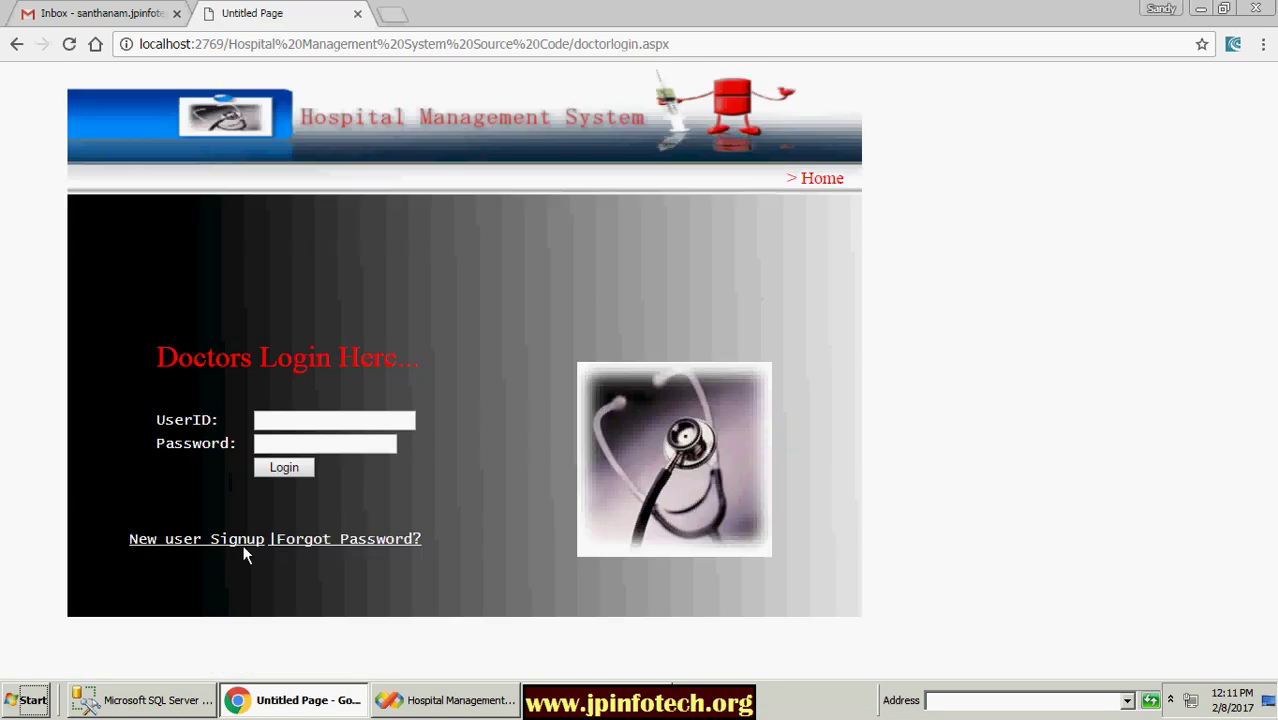
left_click(806, 177)
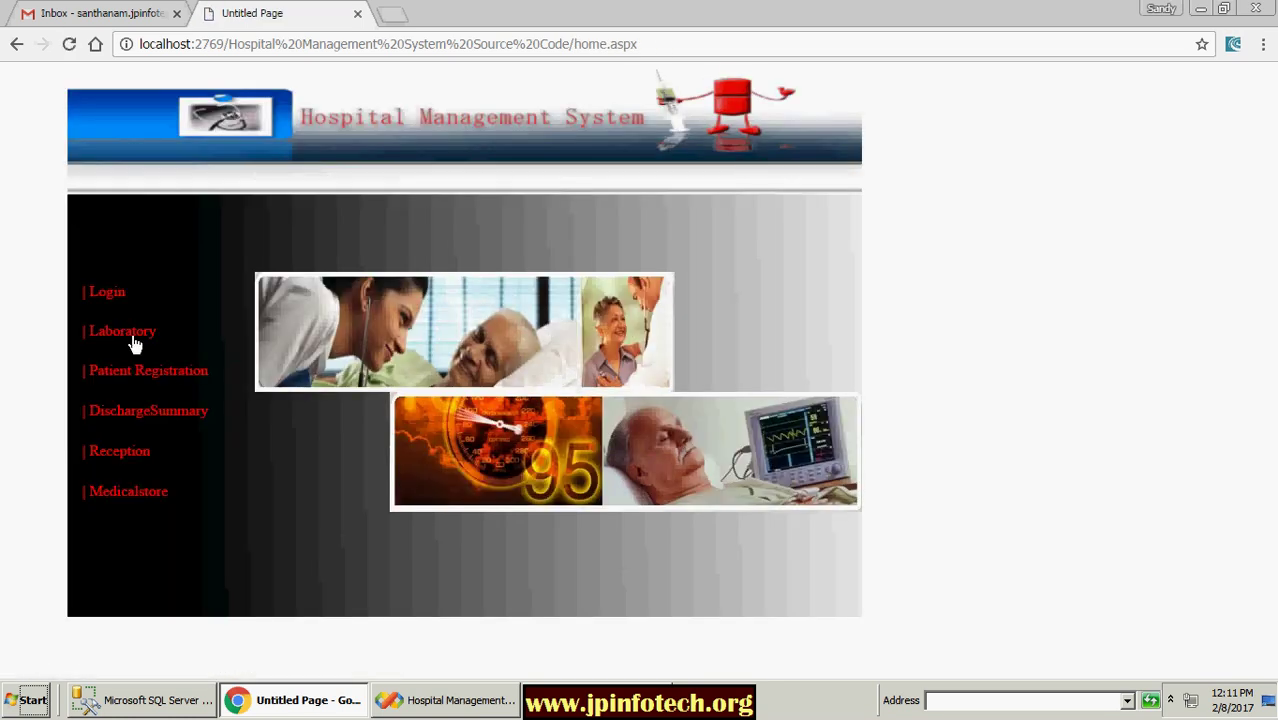
Step: In the Out-Patient registration form, enter the patient's name, age 25 and gender Male
left_click(145, 375)
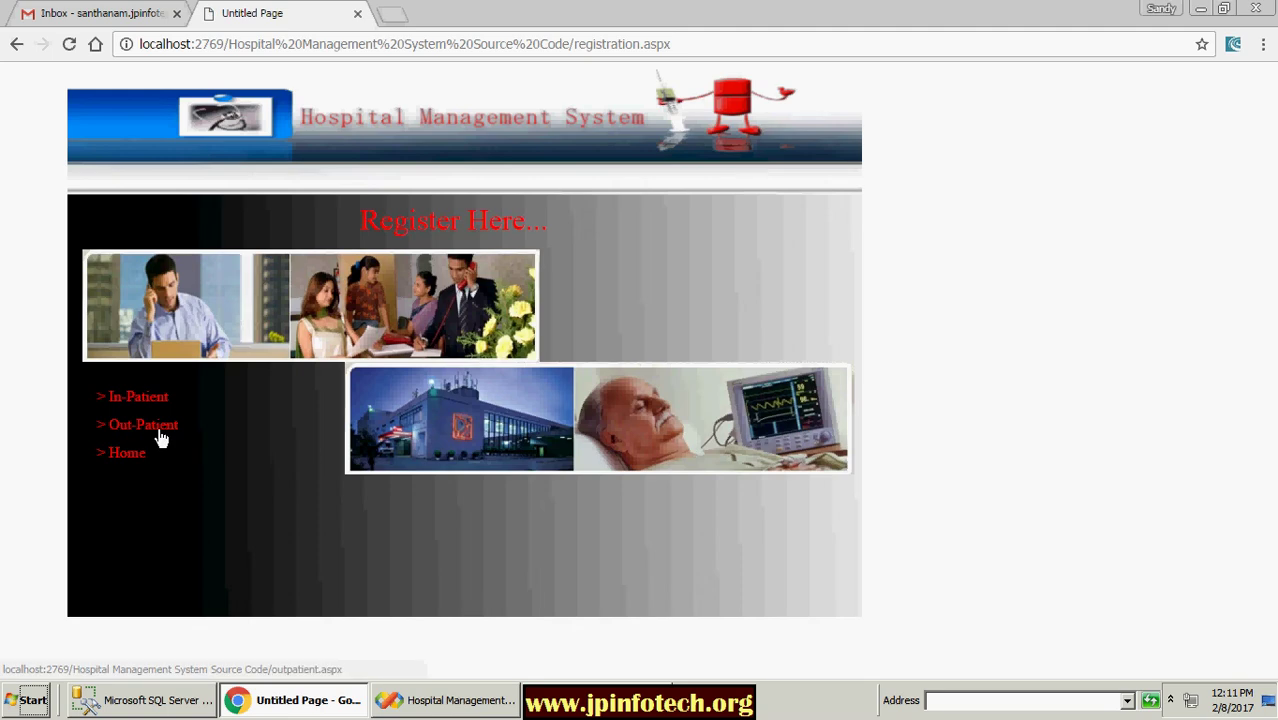
left_click(156, 424)
left_click(468, 294)
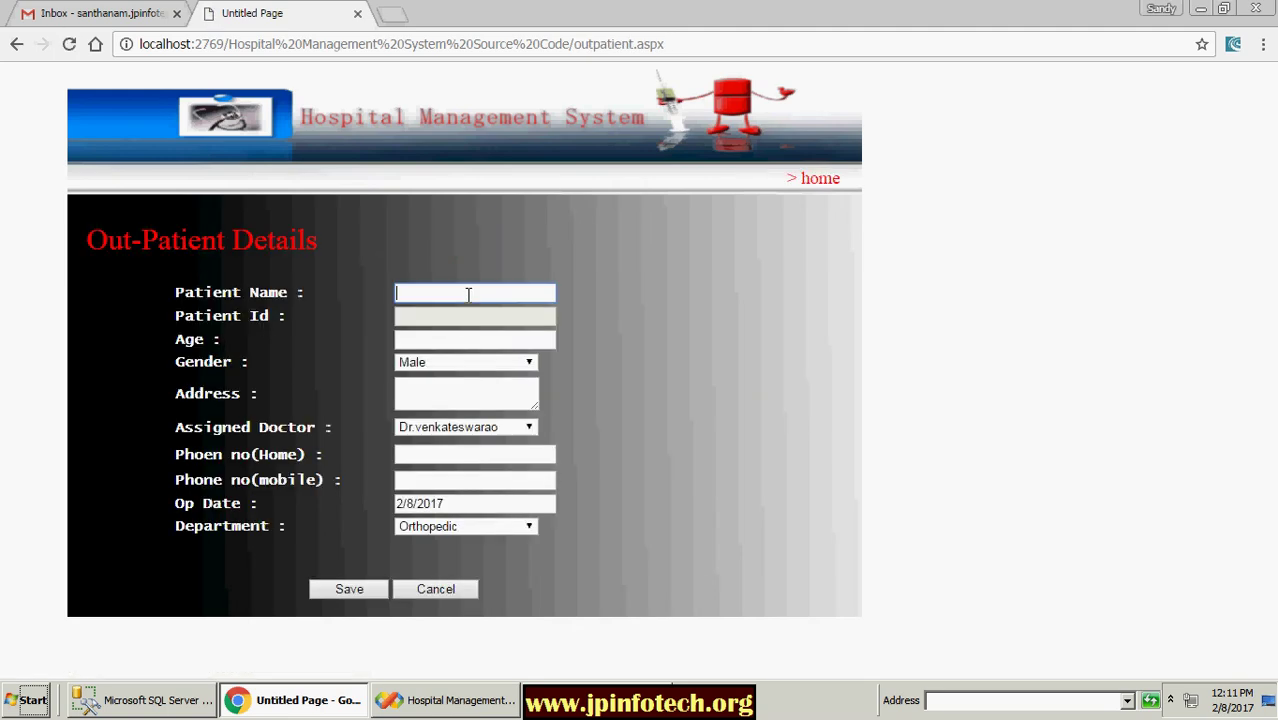
left_click(468, 294)
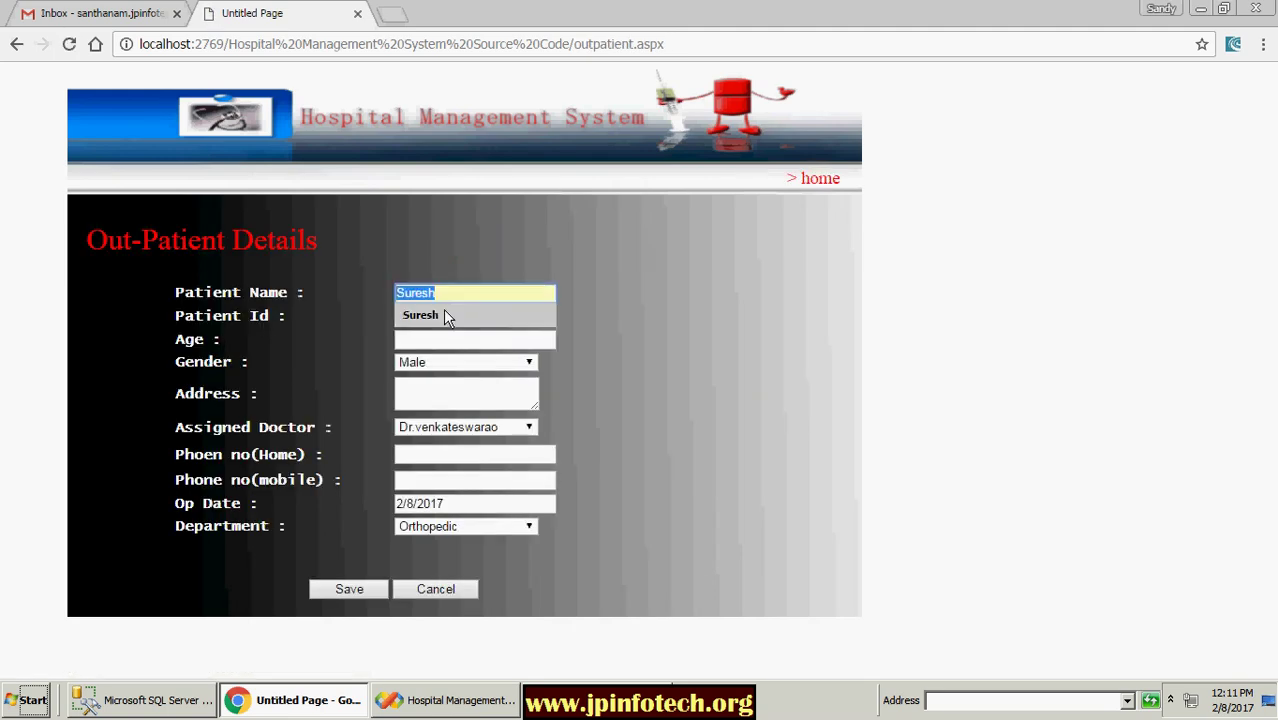
left_click(445, 315)
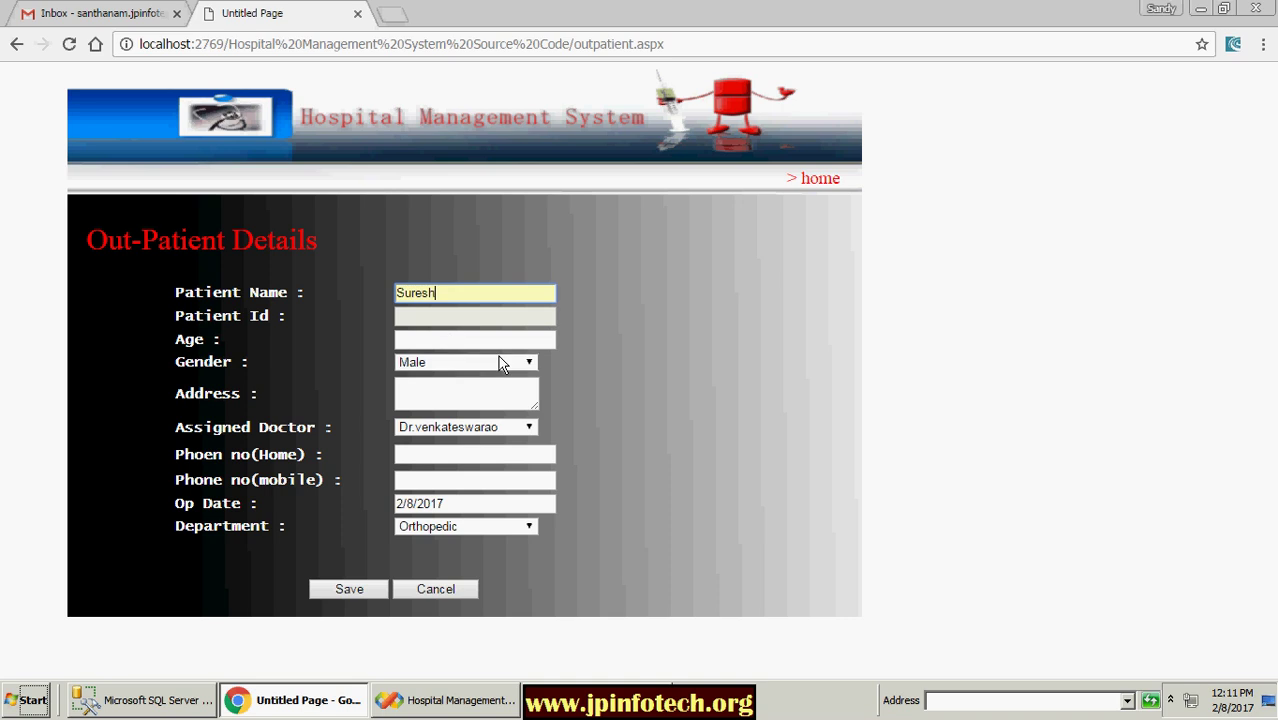
left_click(502, 340)
left_click(499, 362)
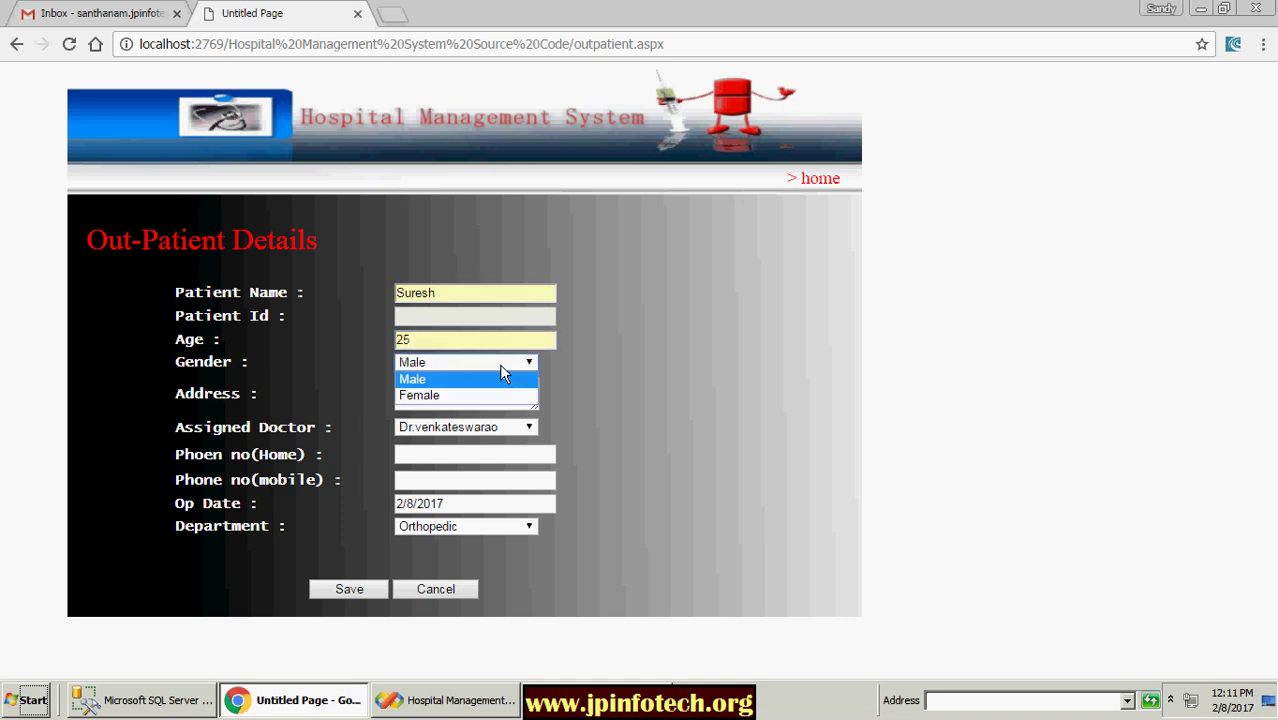
left_click(466, 374)
Step: Fill in the saved address, assign the third listed doctor, and add home and mobile phones
left_click(461, 391)
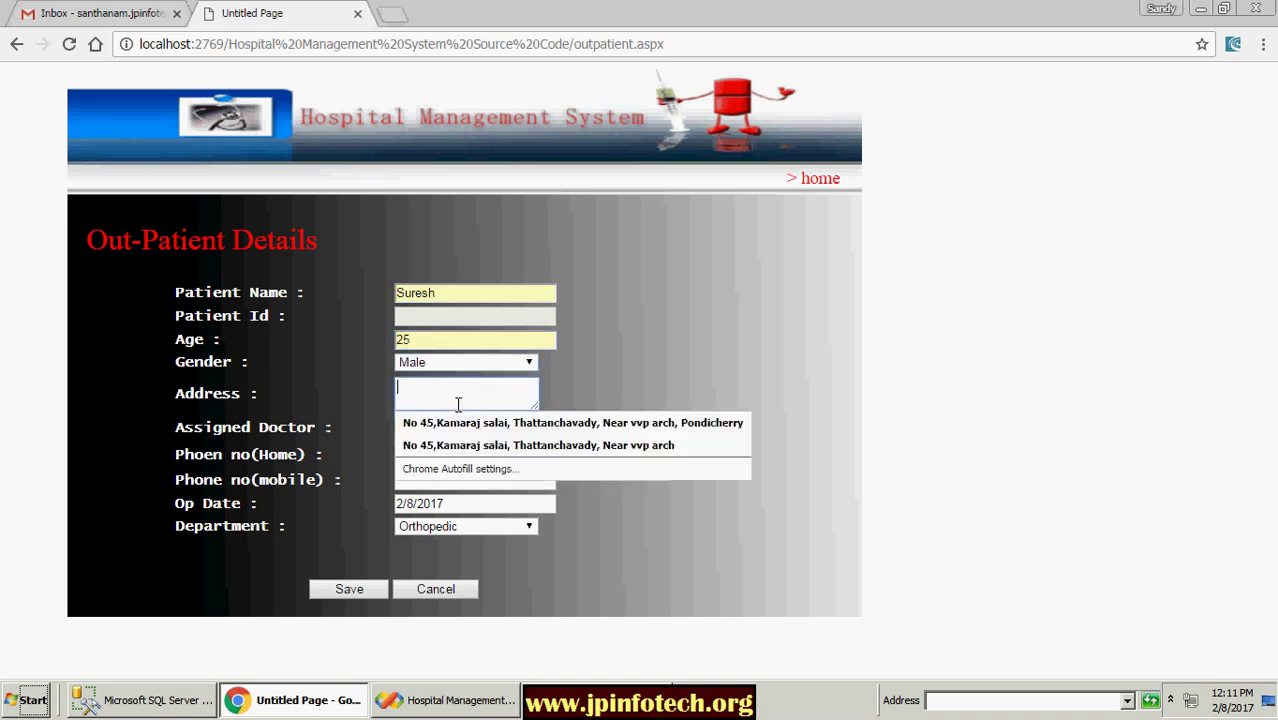
left_click(465, 440)
left_click(470, 432)
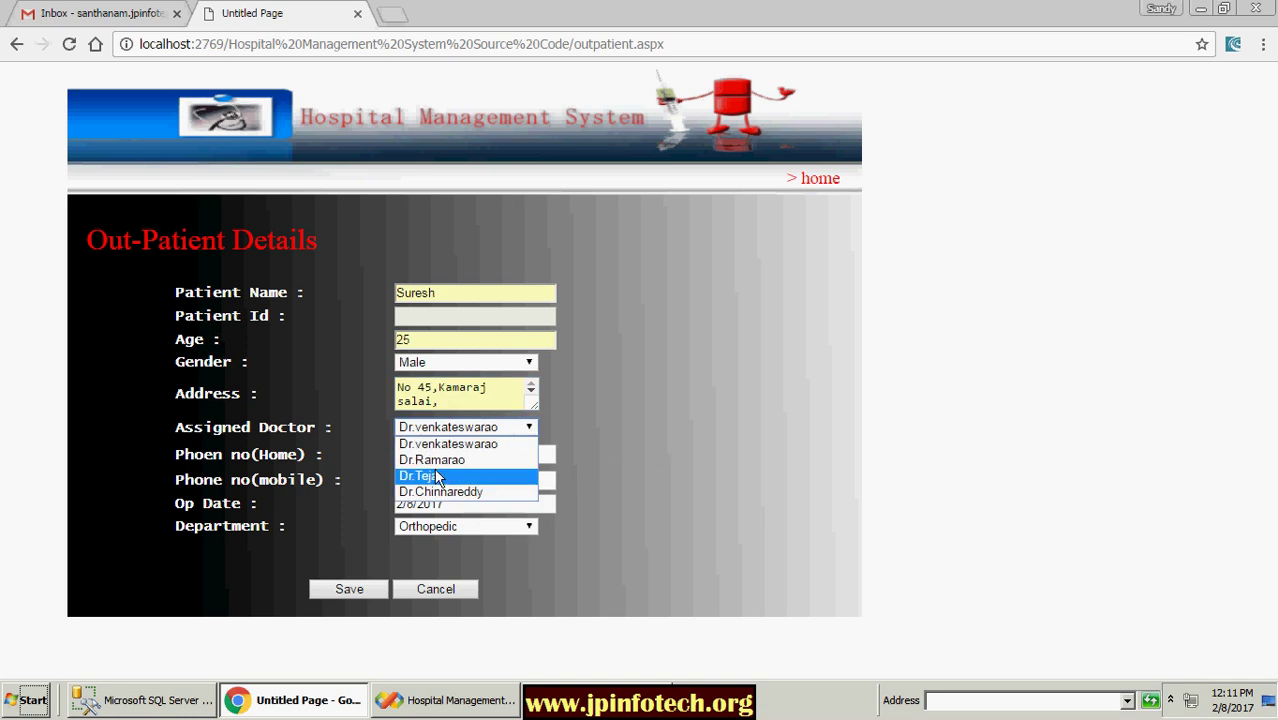
left_click(438, 477)
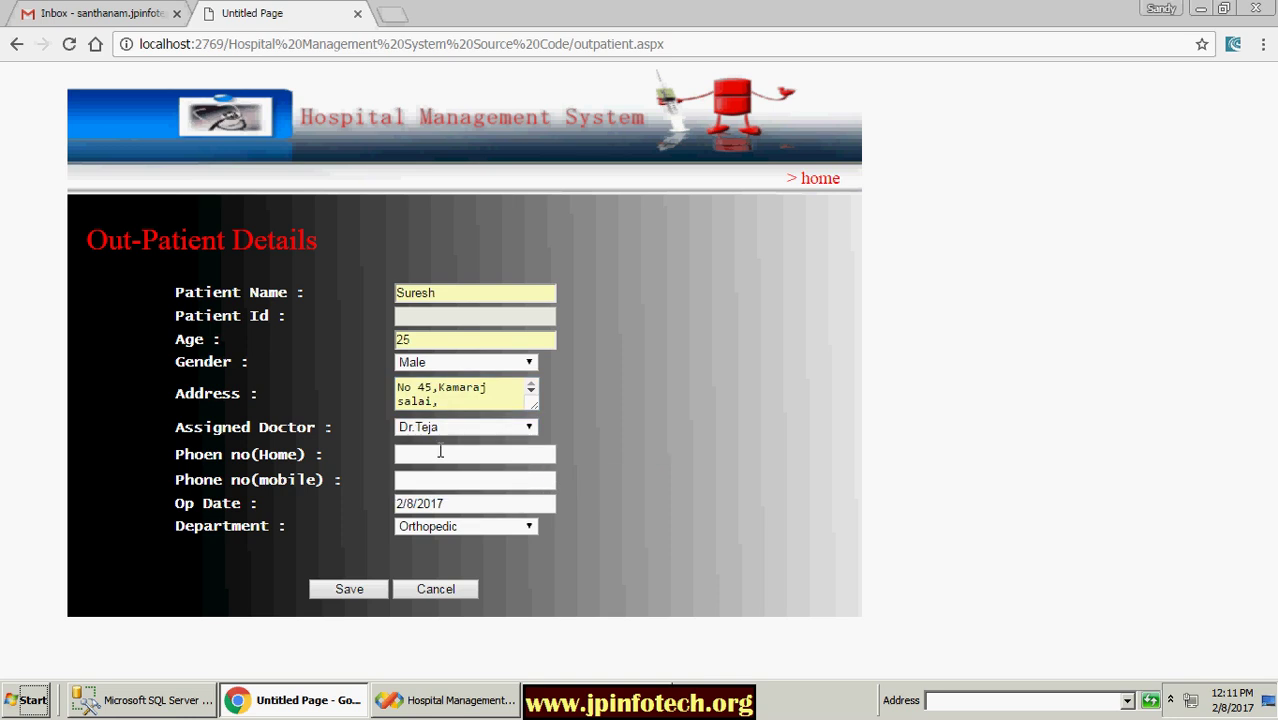
left_click(440, 452)
left_click(412, 474)
left_click(412, 481)
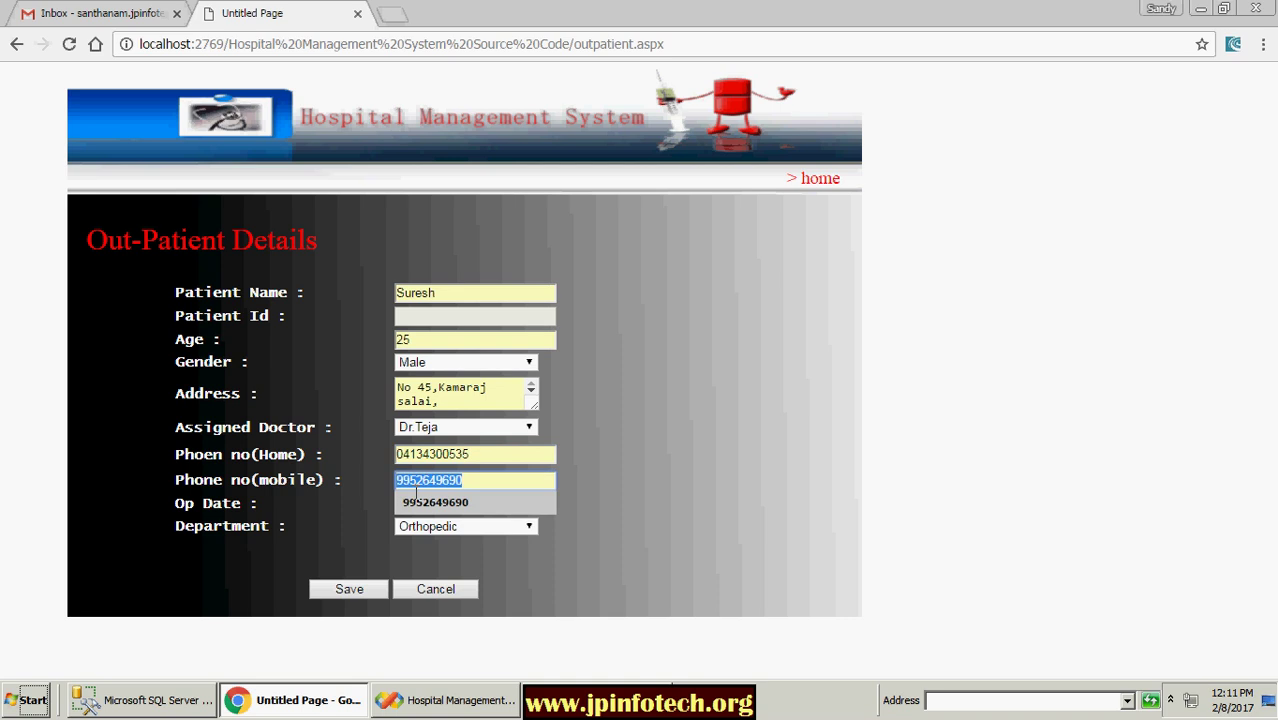
left_click(435, 501)
Step: Set the department to Cardiology, save the out-patient record and return home
left_click(442, 526)
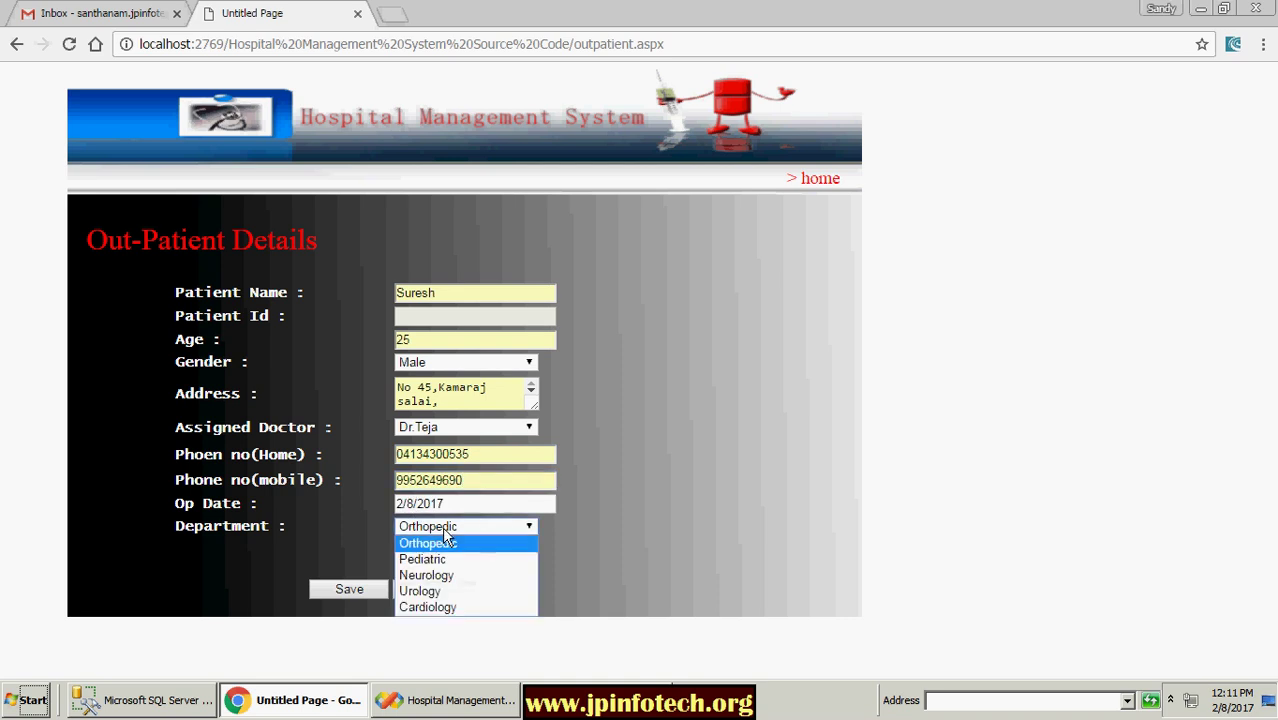
left_click(427, 607)
left_click(342, 586)
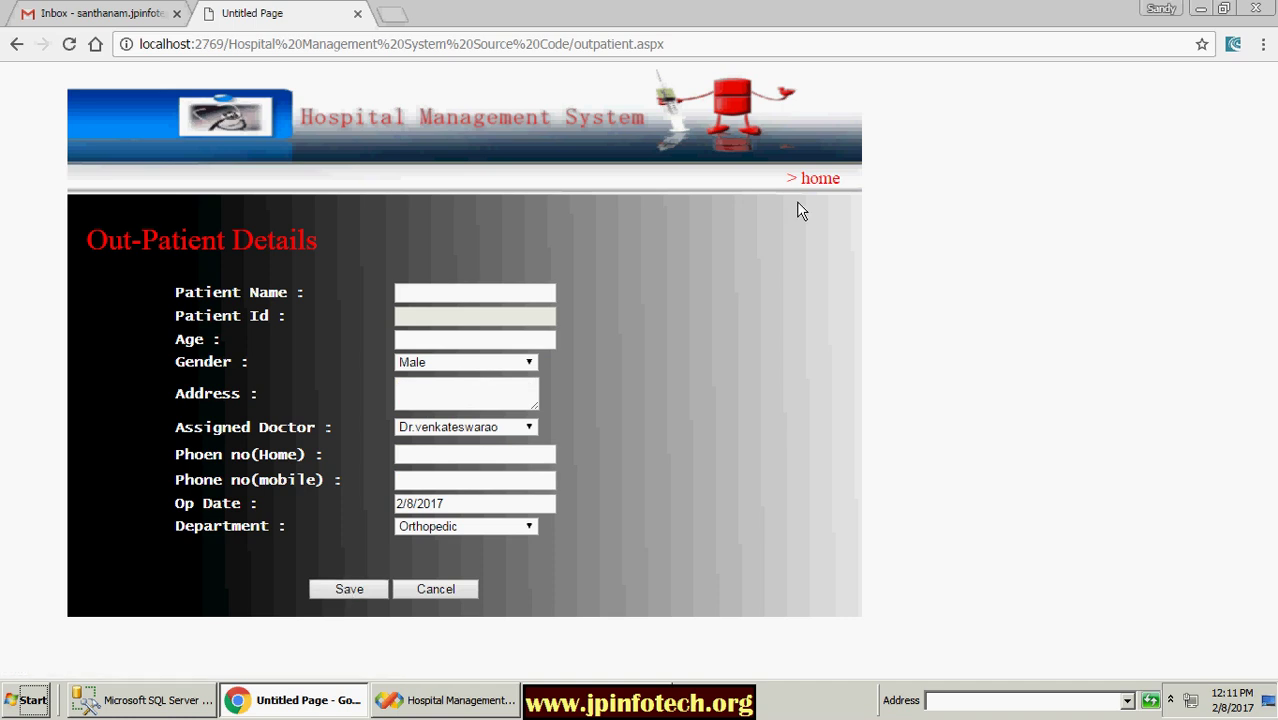
left_click(822, 182)
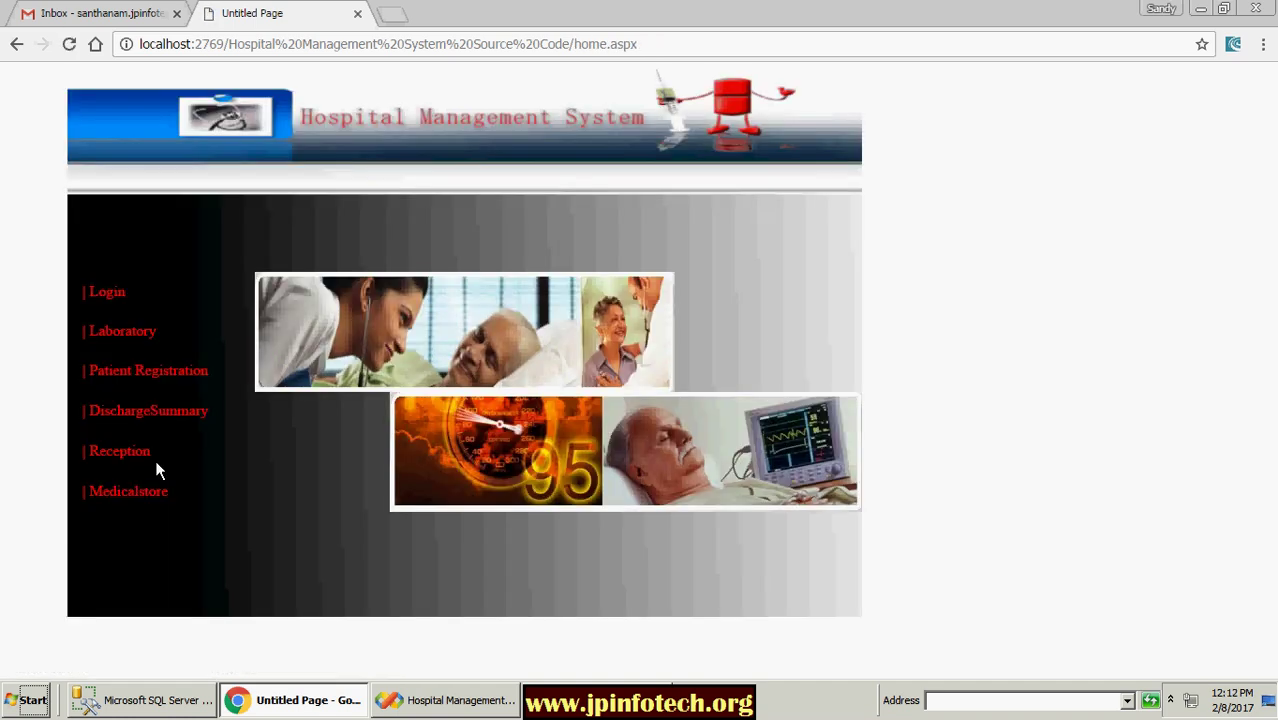
Step: In the Operation Theater form, select In-Patient and load the second patient ID
left_click(112, 334)
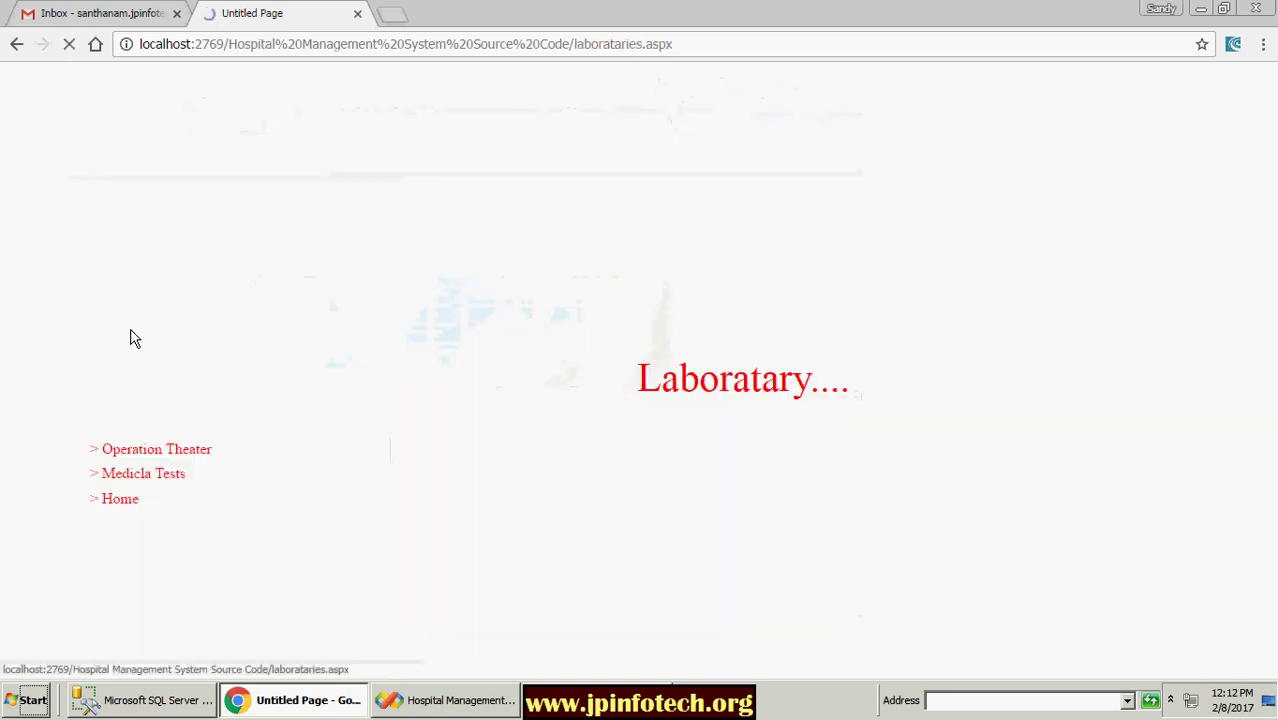
left_click(188, 458)
left_click(345, 344)
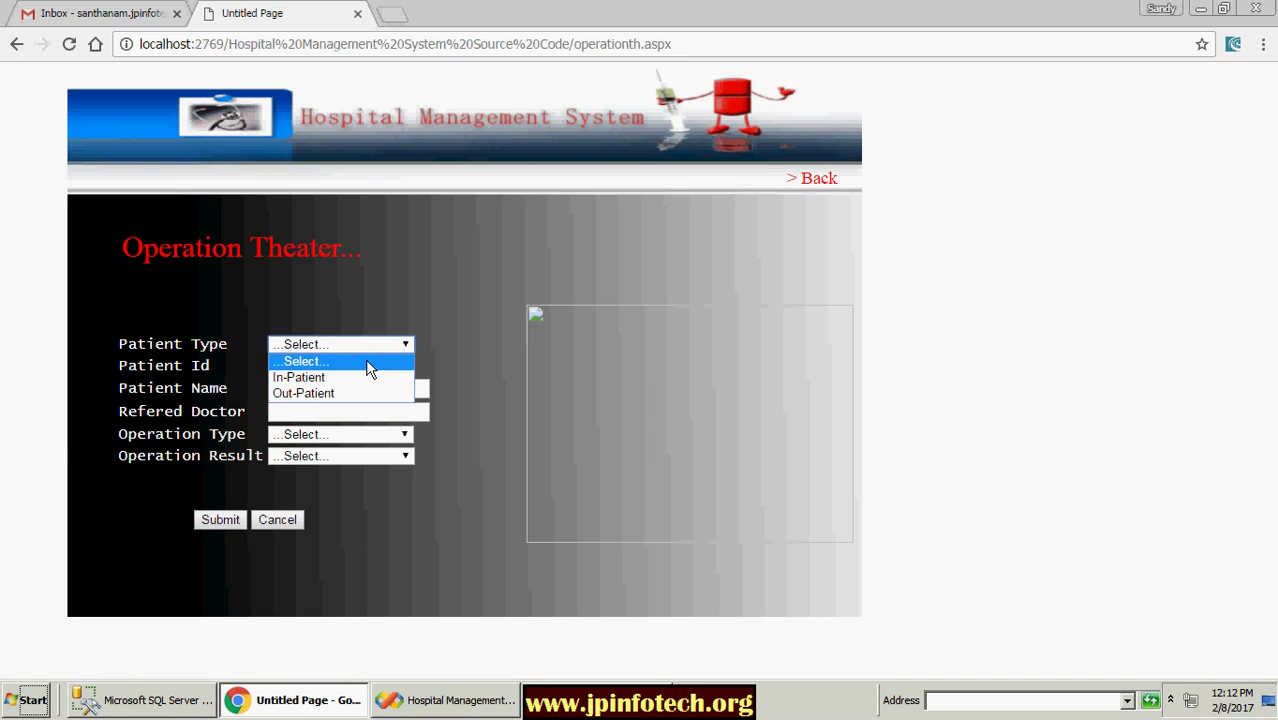
left_click(333, 379)
left_click(360, 365)
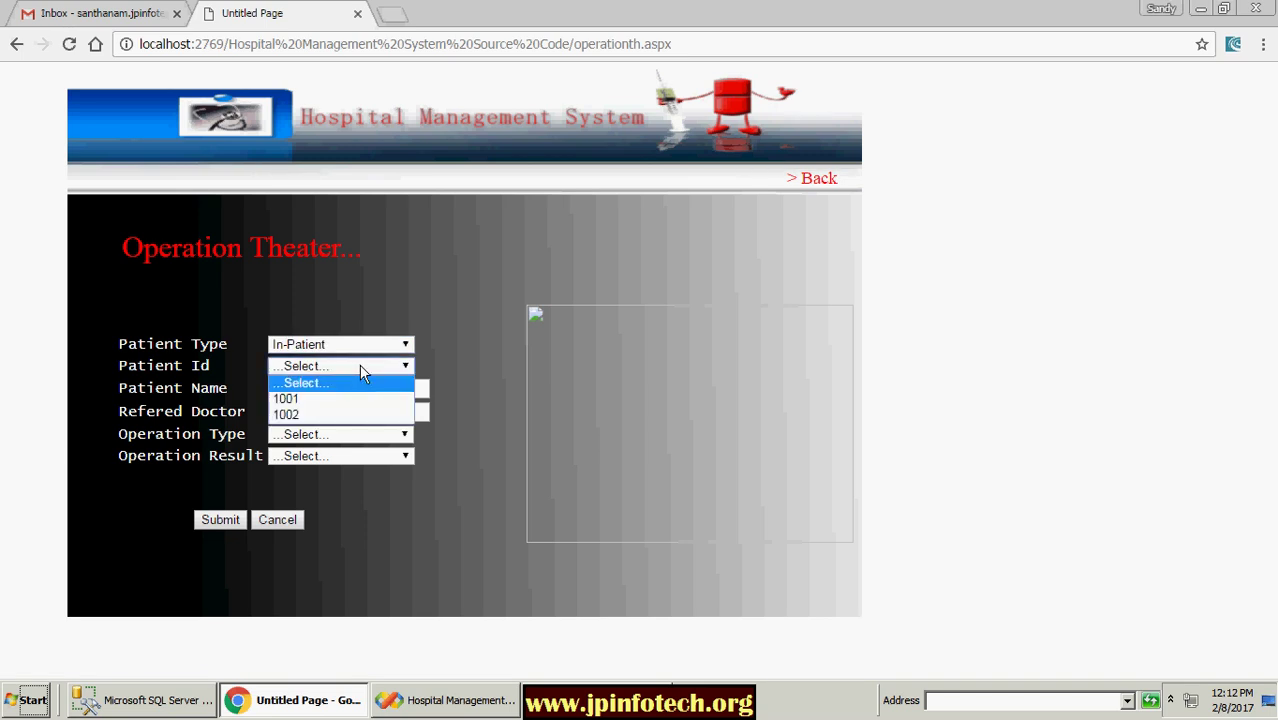
left_click(318, 414)
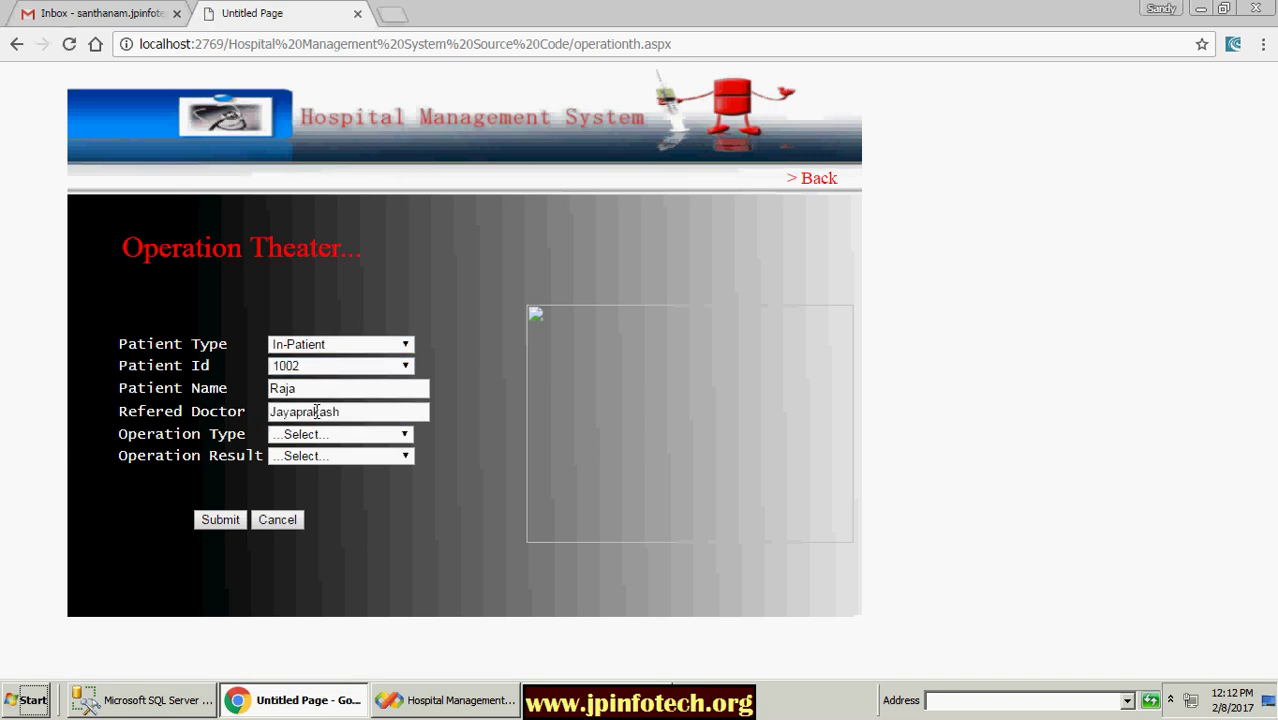
Step: Set operation type Heart and result Success, then submit the entry
left_click(360, 434)
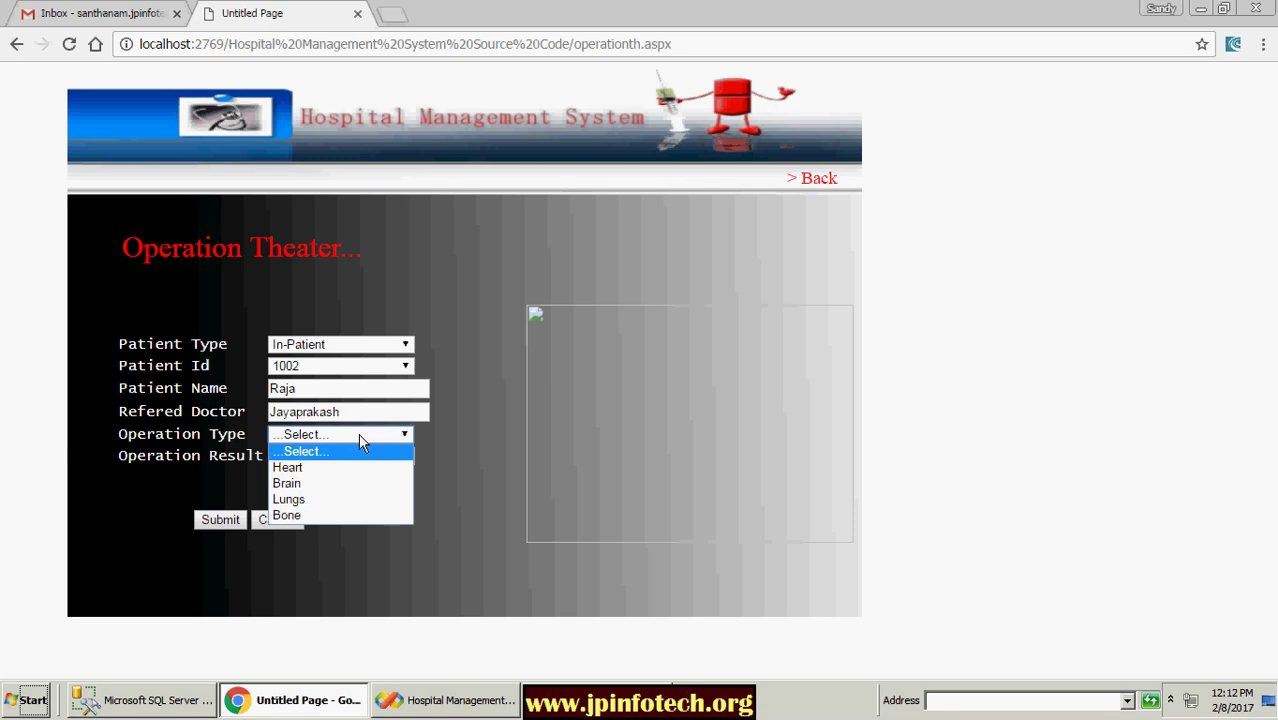
left_click(335, 467)
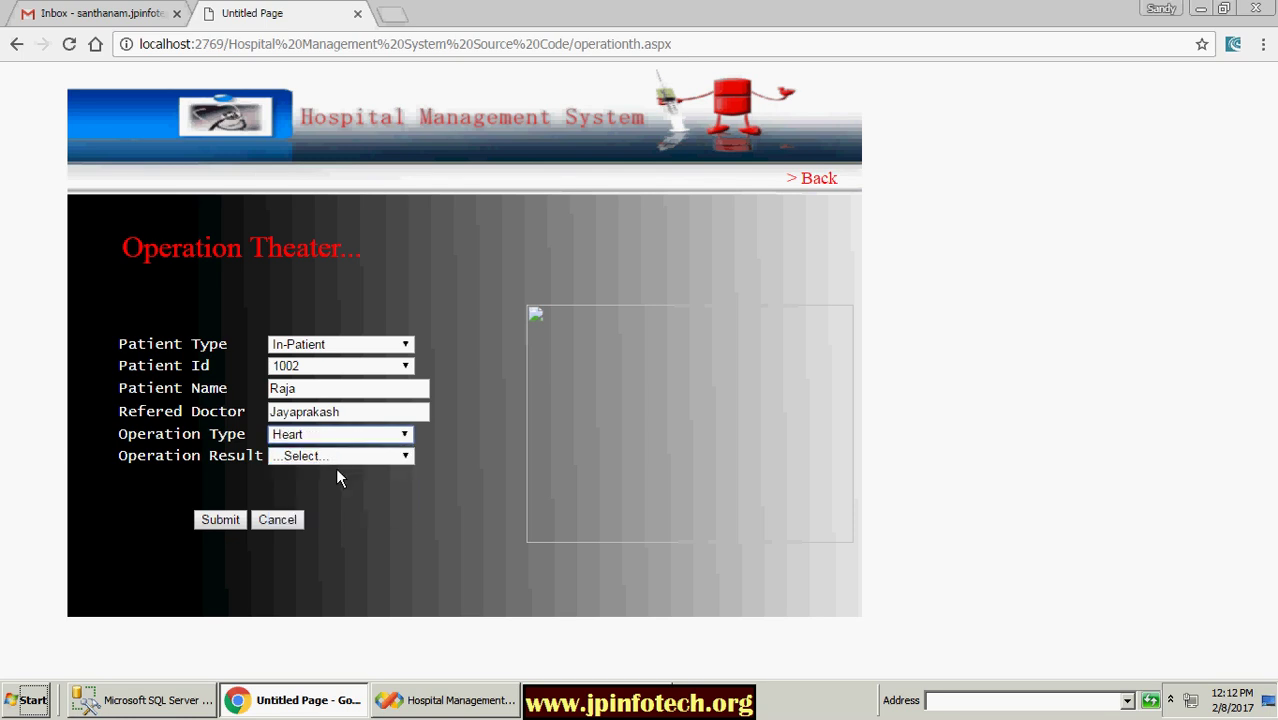
left_click(336, 456)
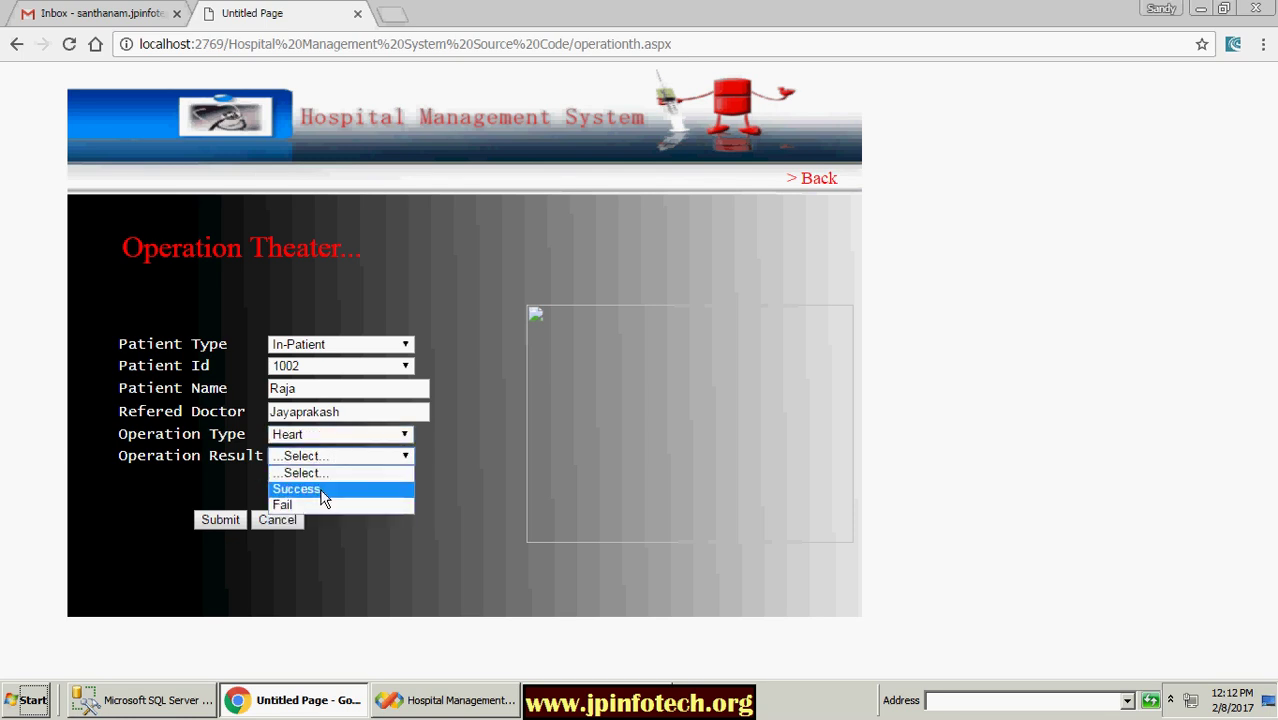
left_click(320, 486)
left_click(222, 520)
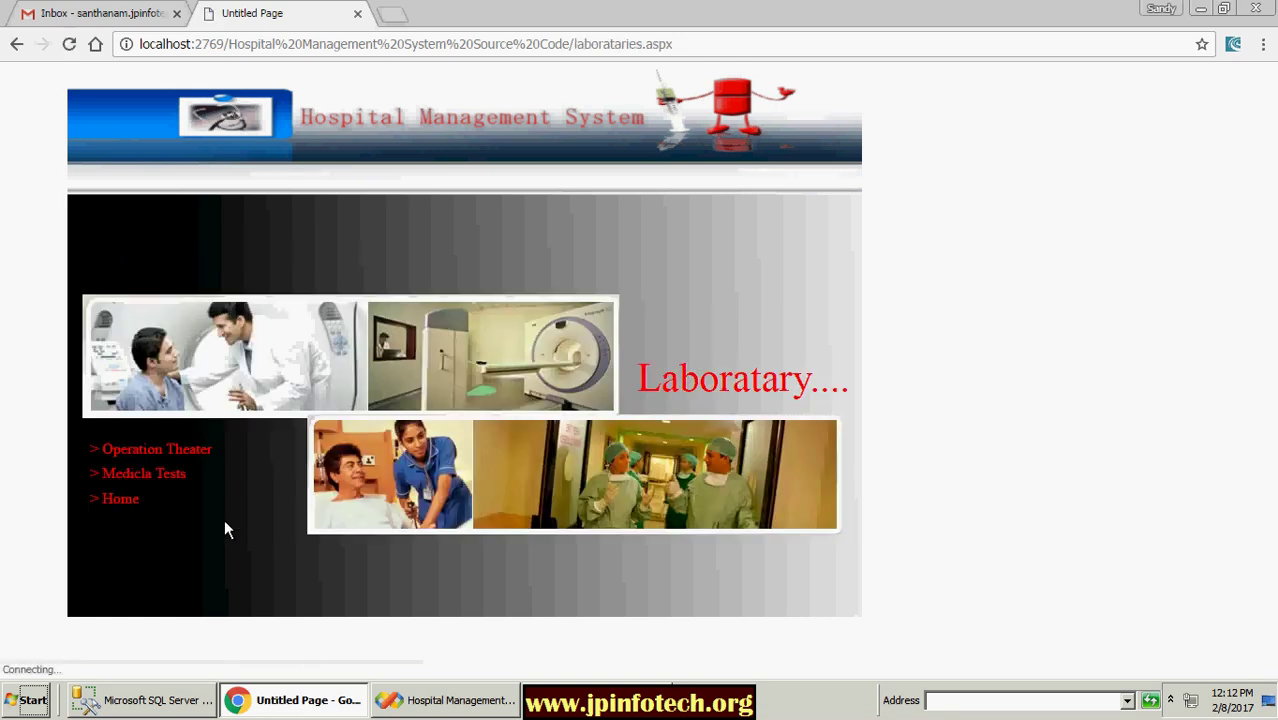
Step: In Medical Tests, choose In-Patient, the first patient id and Blood Test, and load its fields
left_click(161, 473)
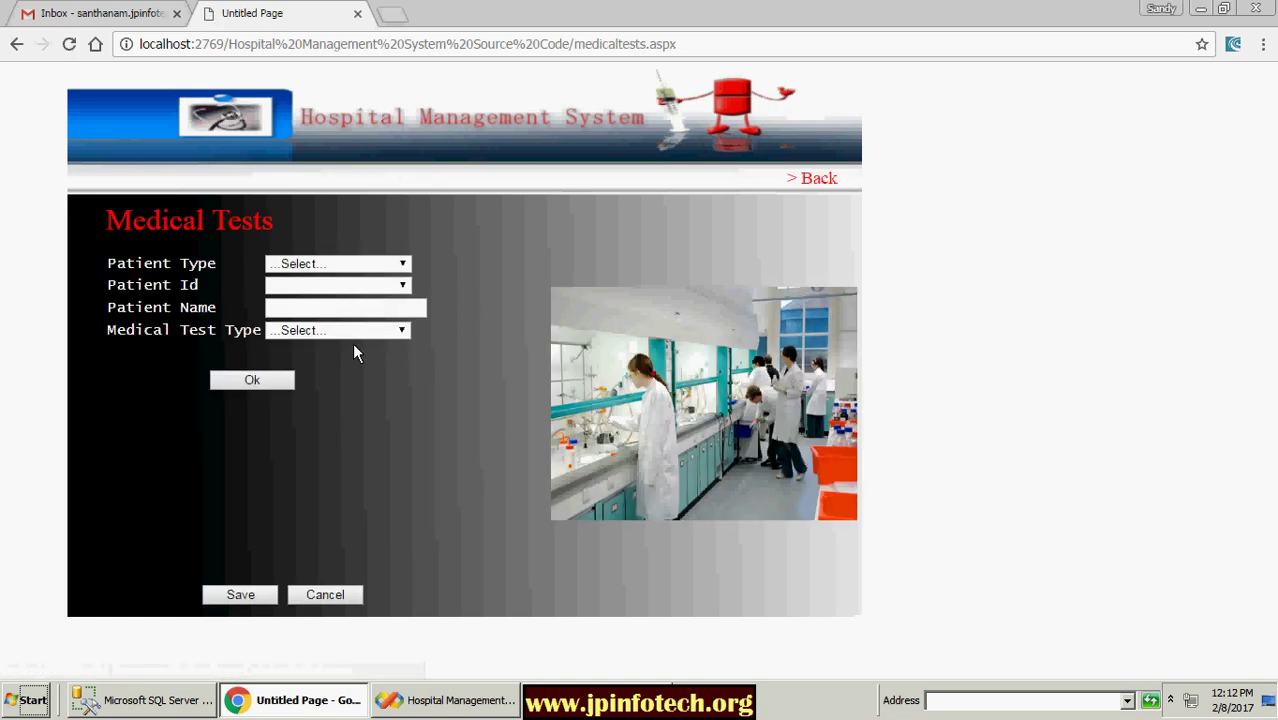
left_click(393, 268)
left_click(336, 296)
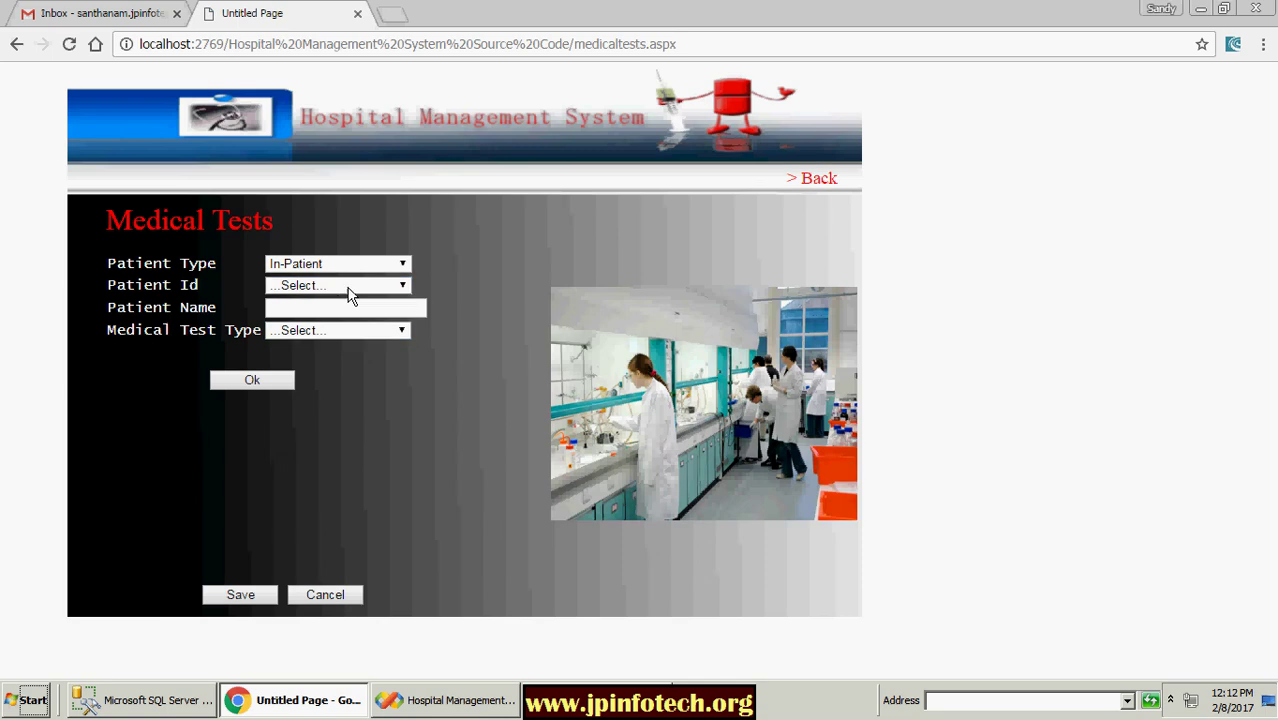
left_click(350, 288)
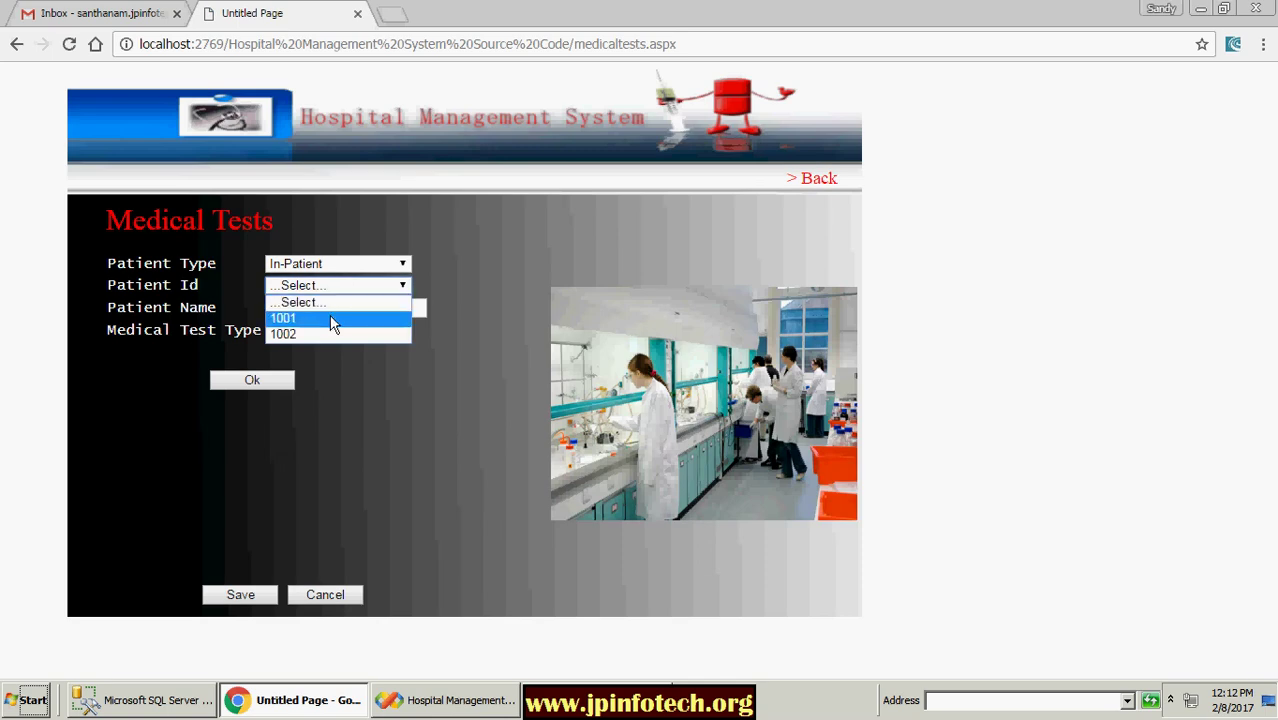
left_click(335, 318)
left_click(1170, 700)
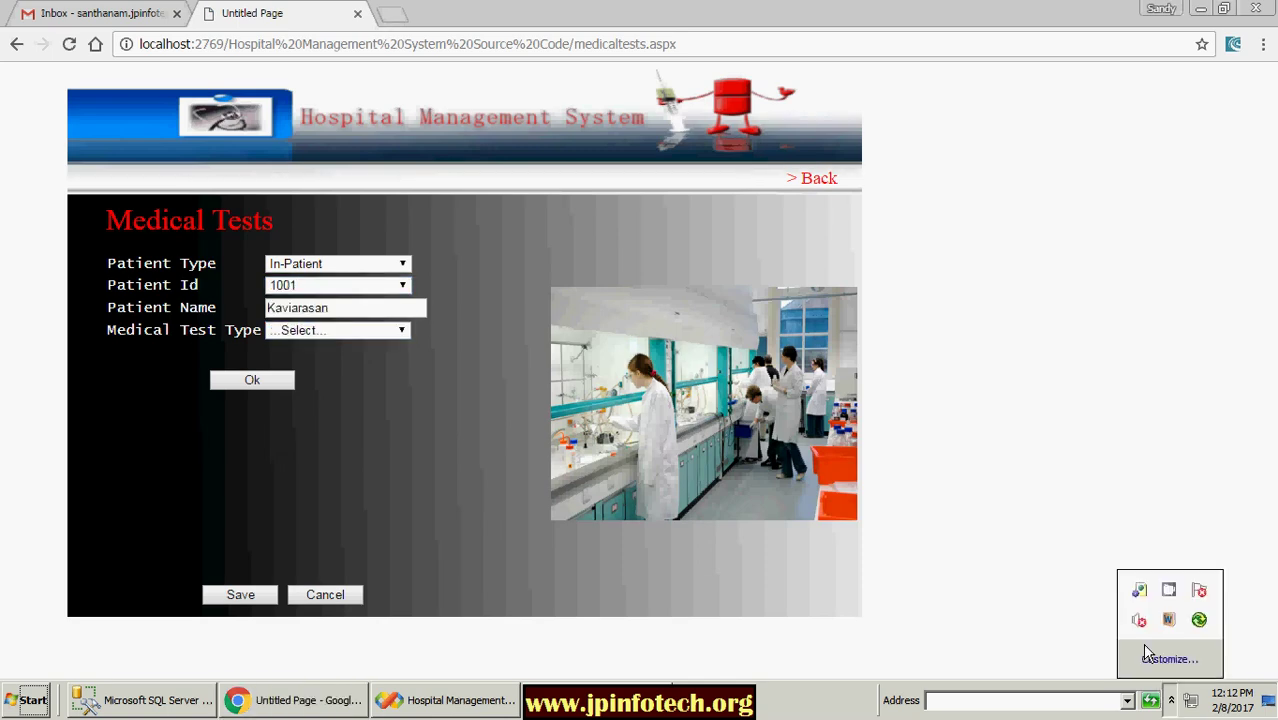
right_click(1170, 590)
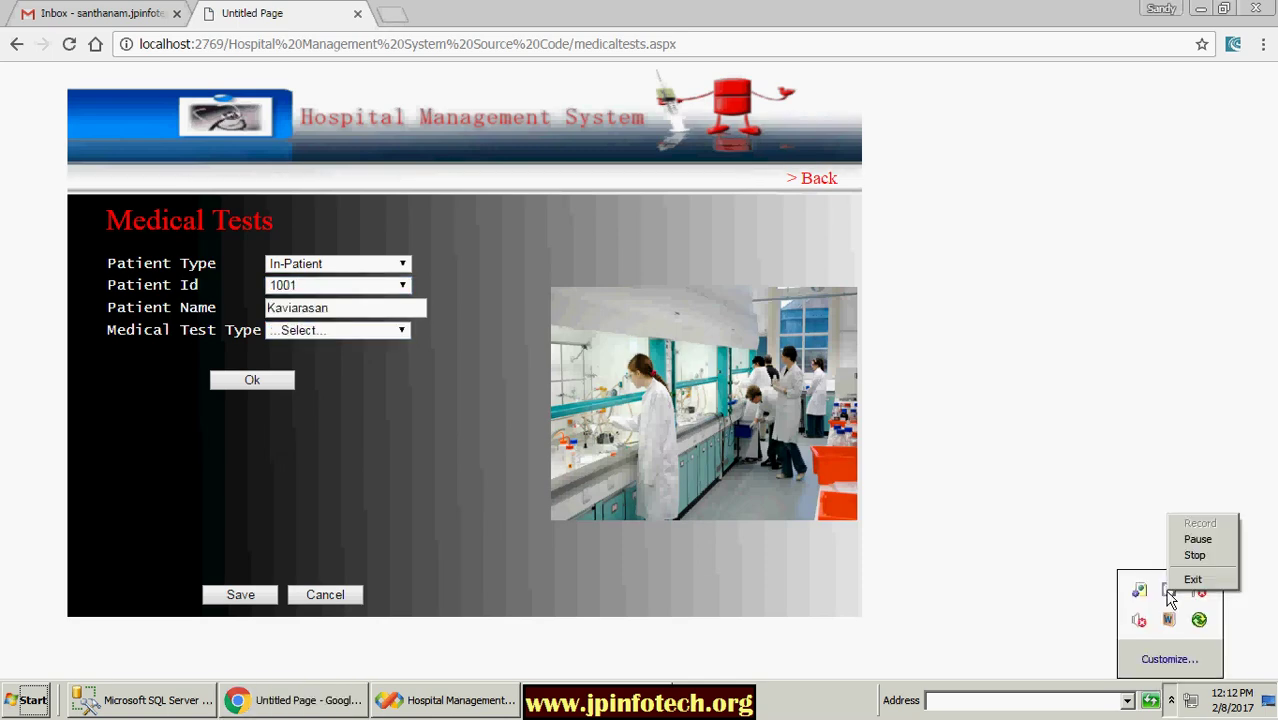
left_click(1038, 491)
left_click(343, 329)
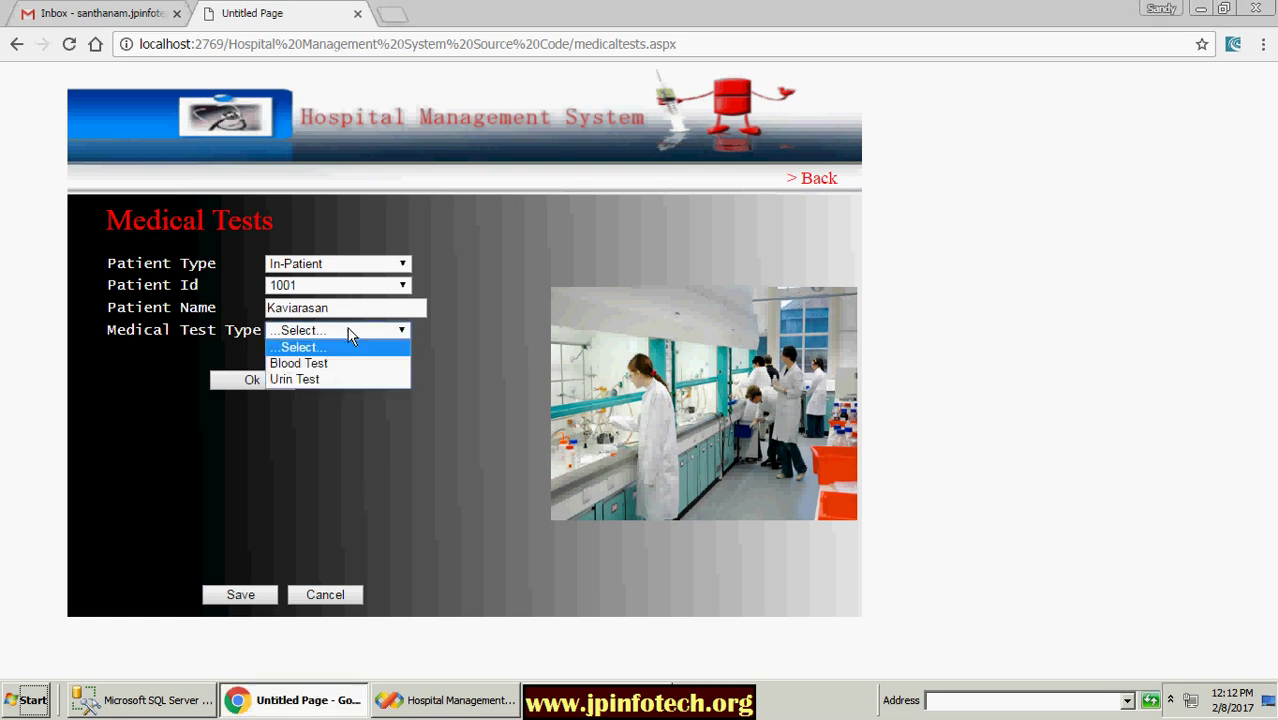
left_click(322, 362)
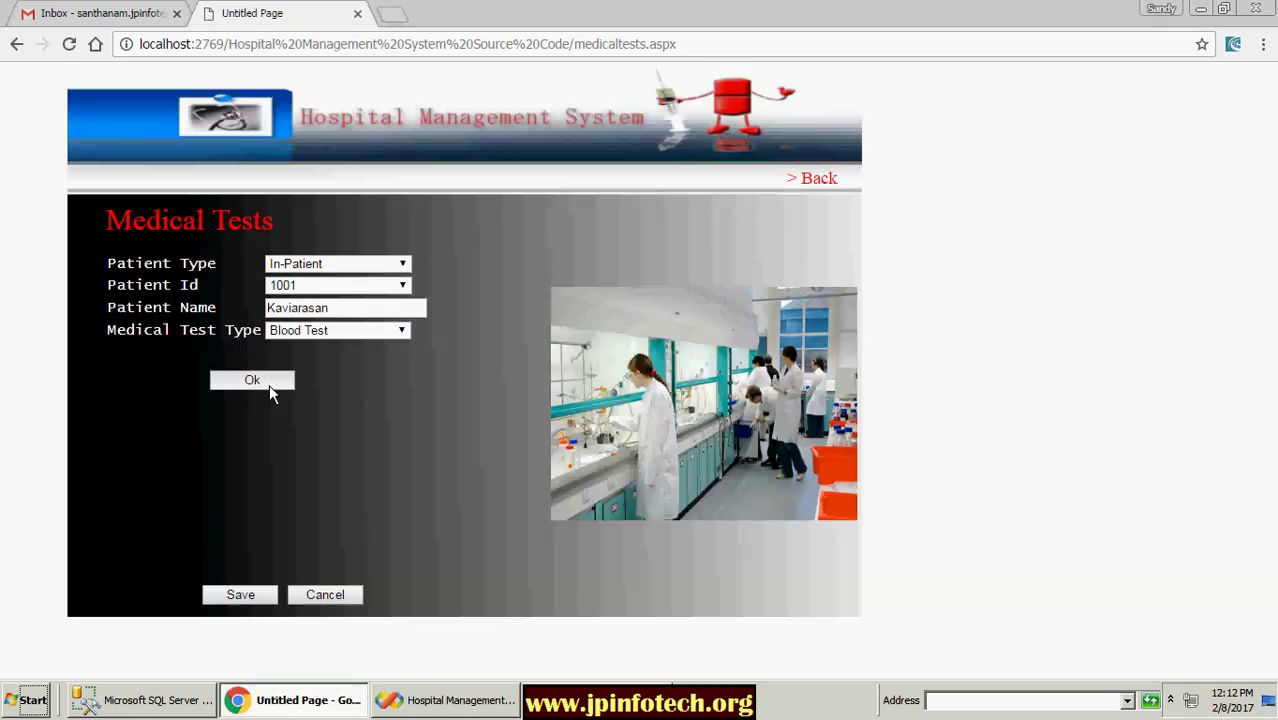
left_click(269, 384)
Step: Enter blood group O+, haemoglobin 25, sugar 15, uric acid 40, description Normal, and save
left_click(342, 420)
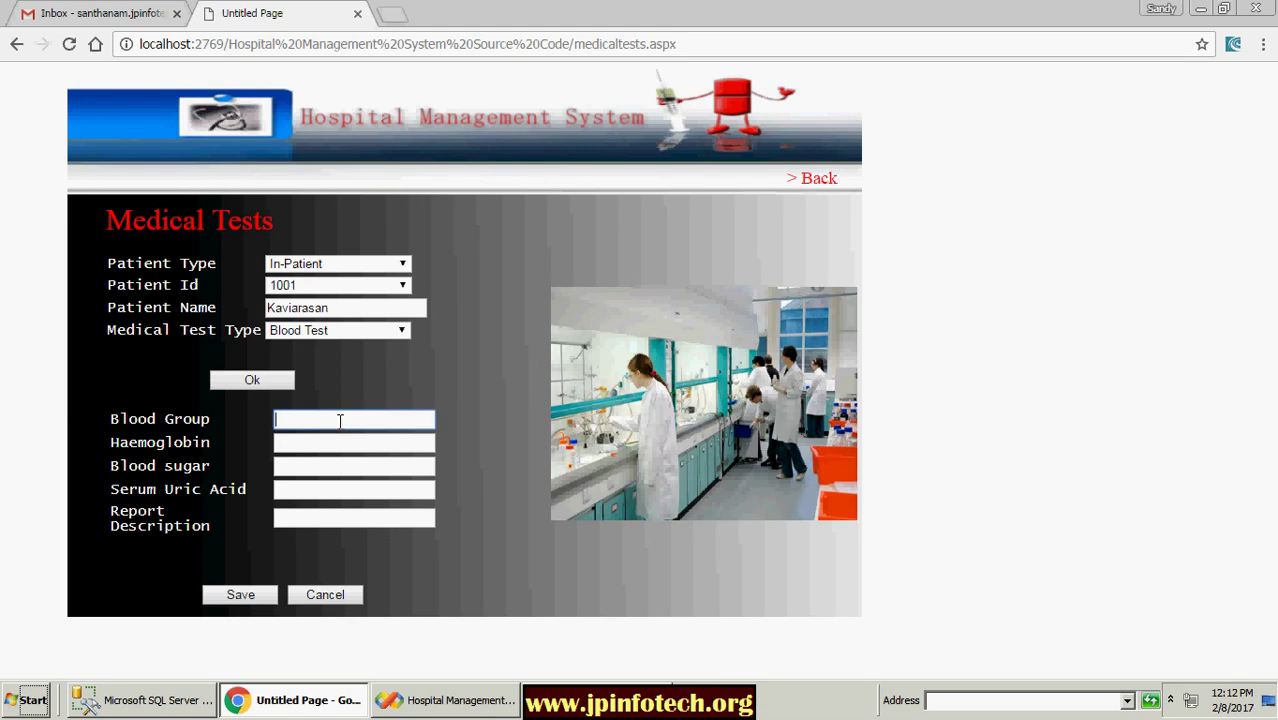
type("O+")
left_click(344, 443)
left_click(335, 468)
left_click(314, 487)
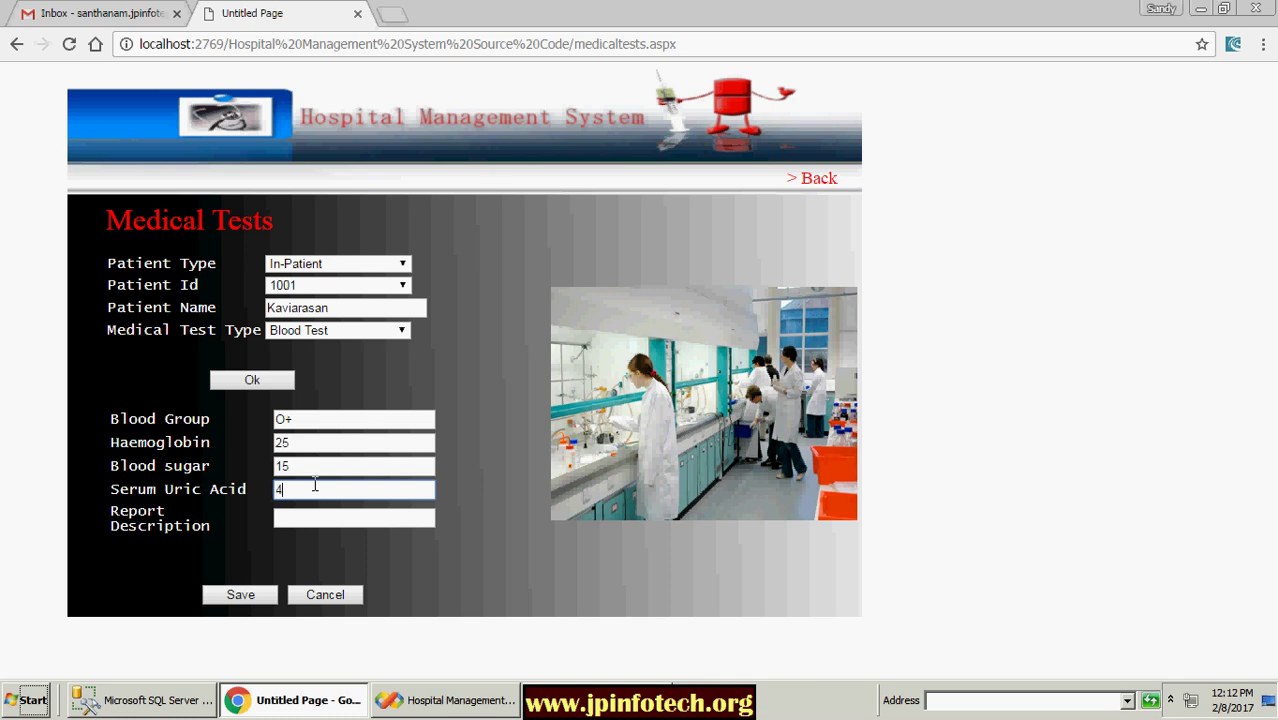
left_click(335, 518)
type("Normal")
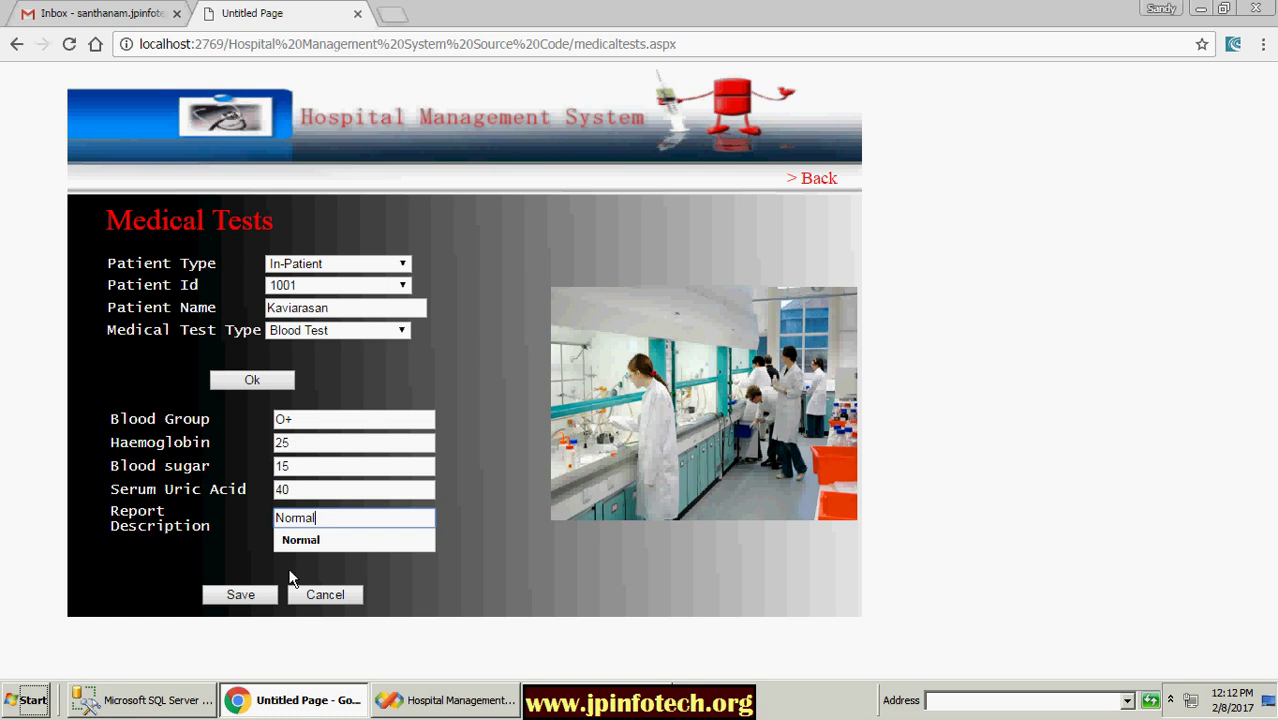
left_click(260, 600)
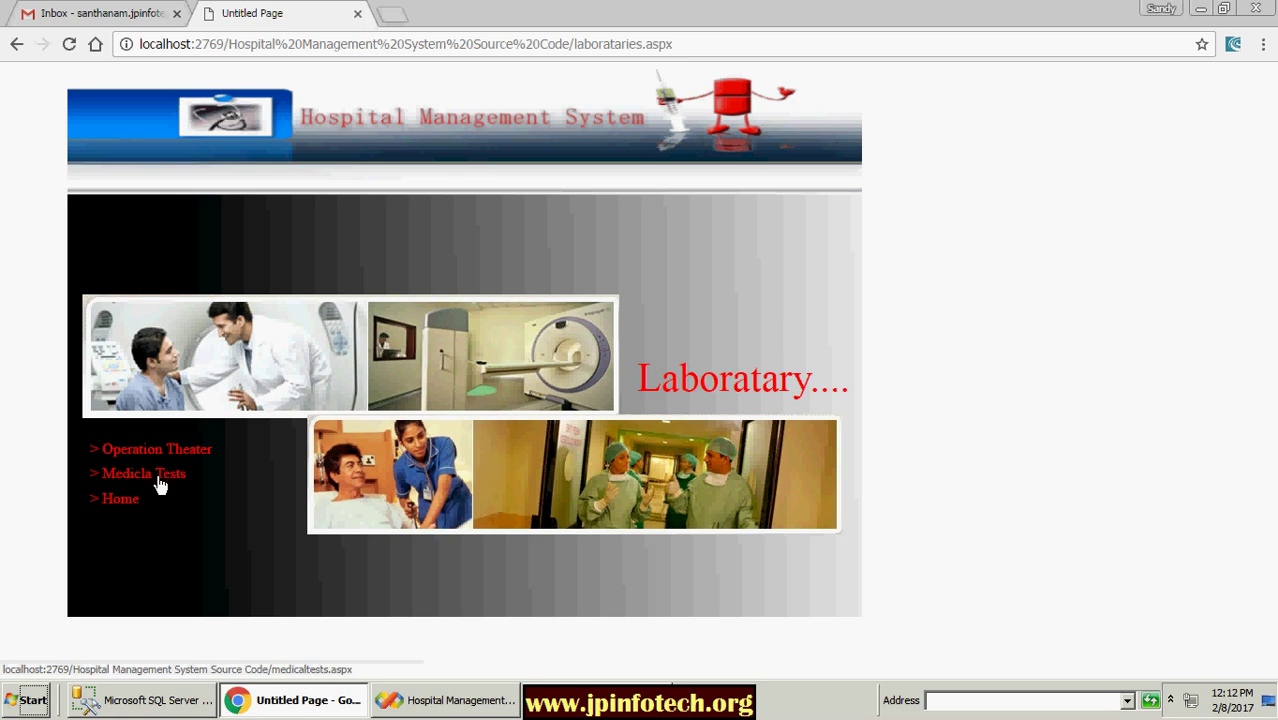
Step: In Medical Tests, choose In-Patient and the second in-patient's id
left_click(159, 480)
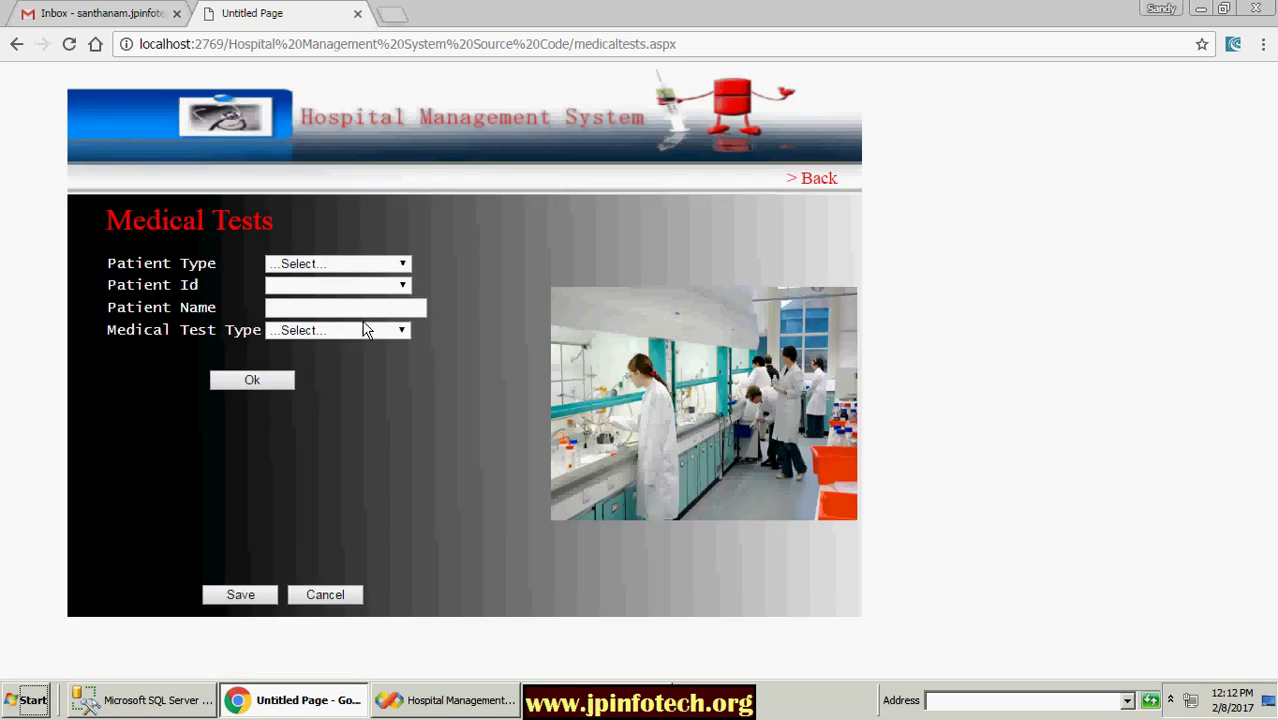
left_click(356, 264)
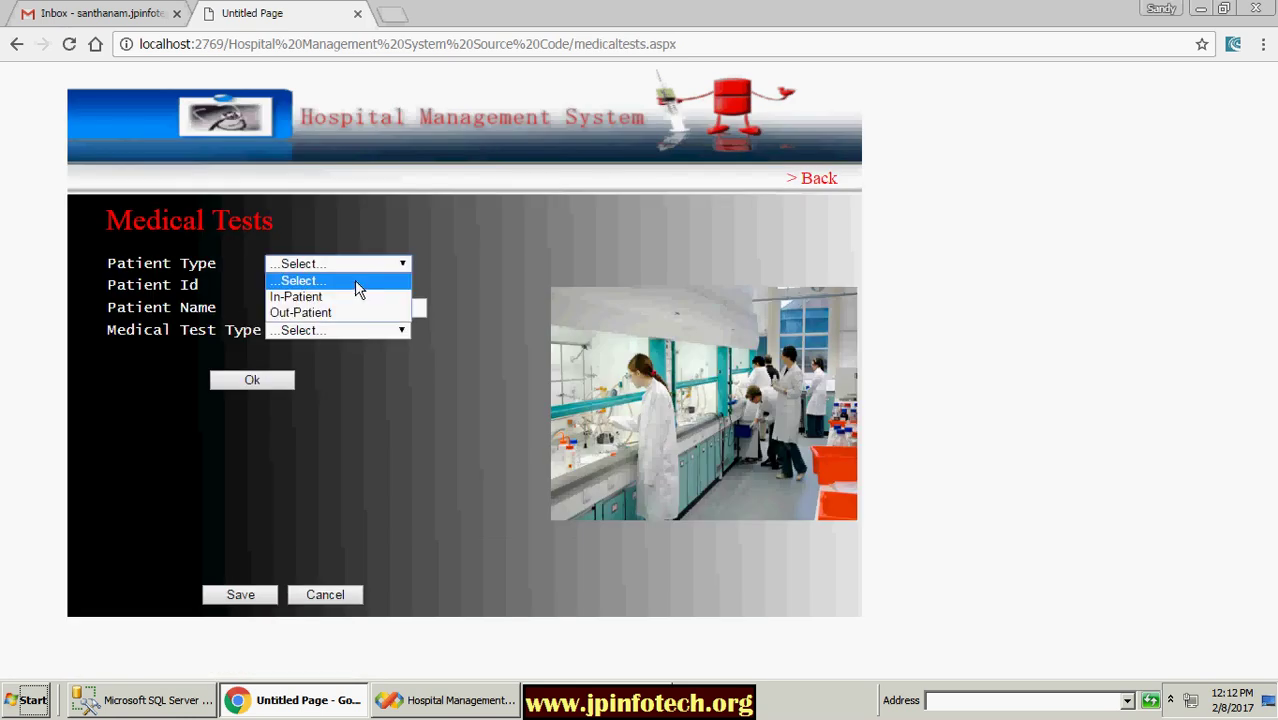
left_click(337, 292)
left_click(337, 287)
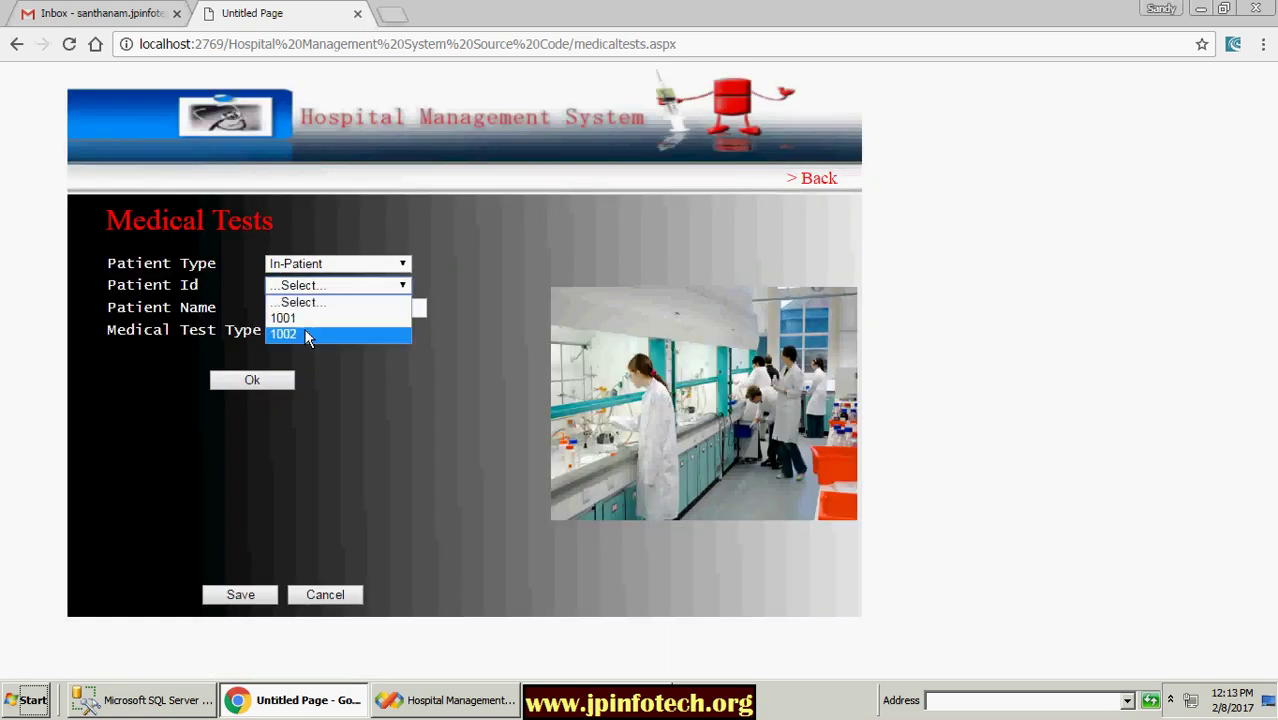
left_click(348, 336)
left_click(324, 331)
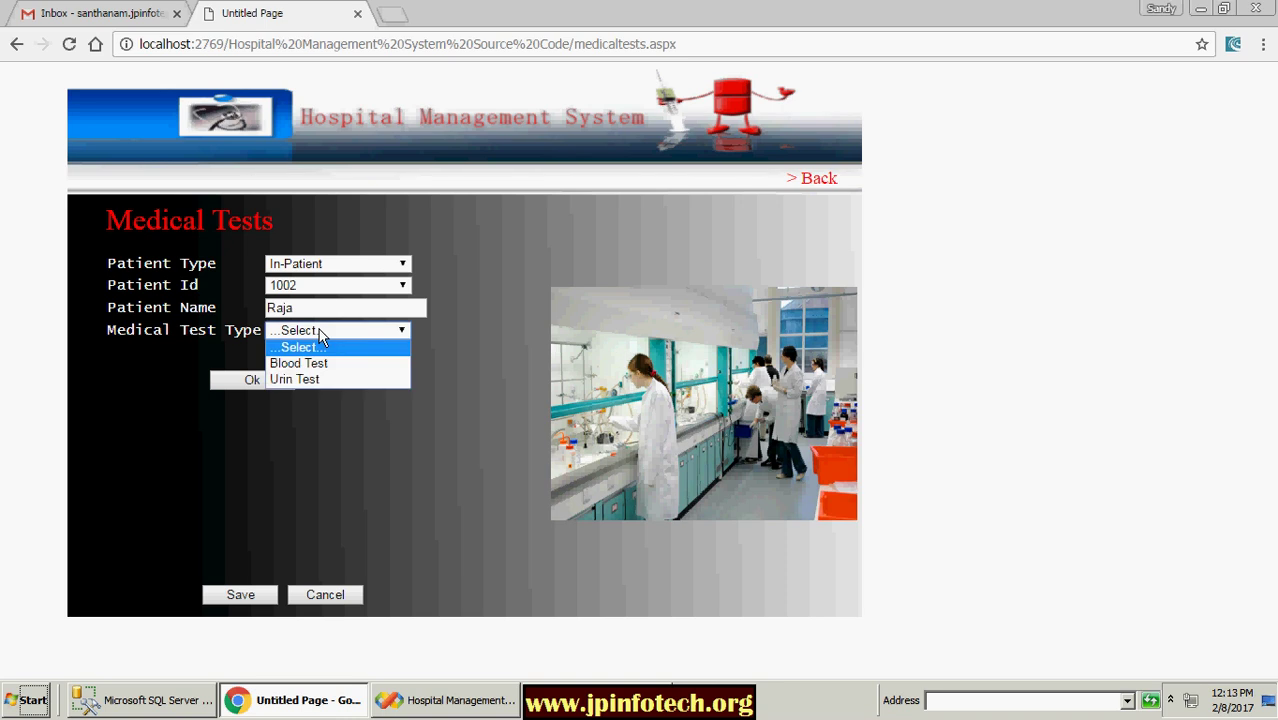
Step: Switch to the first in-patient's id, choose Urin Test and load its result fields
left_click(365, 266)
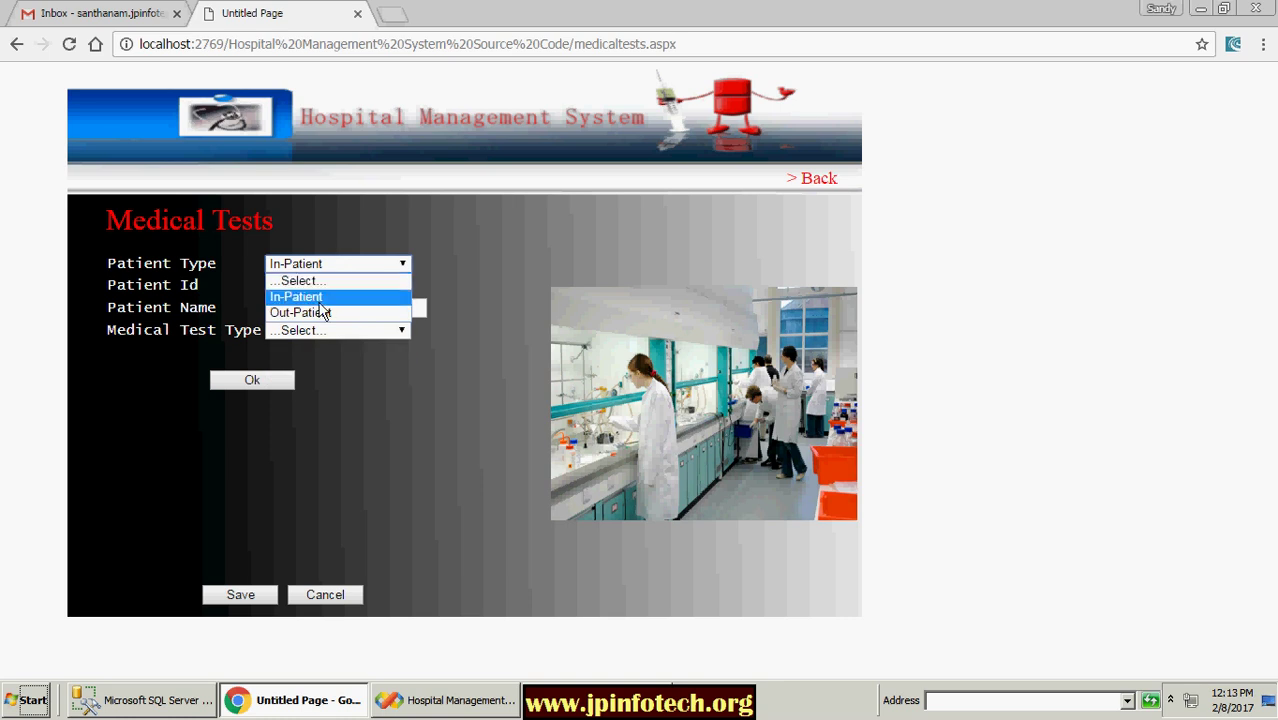
left_click(300, 296)
left_click(326, 287)
left_click(309, 316)
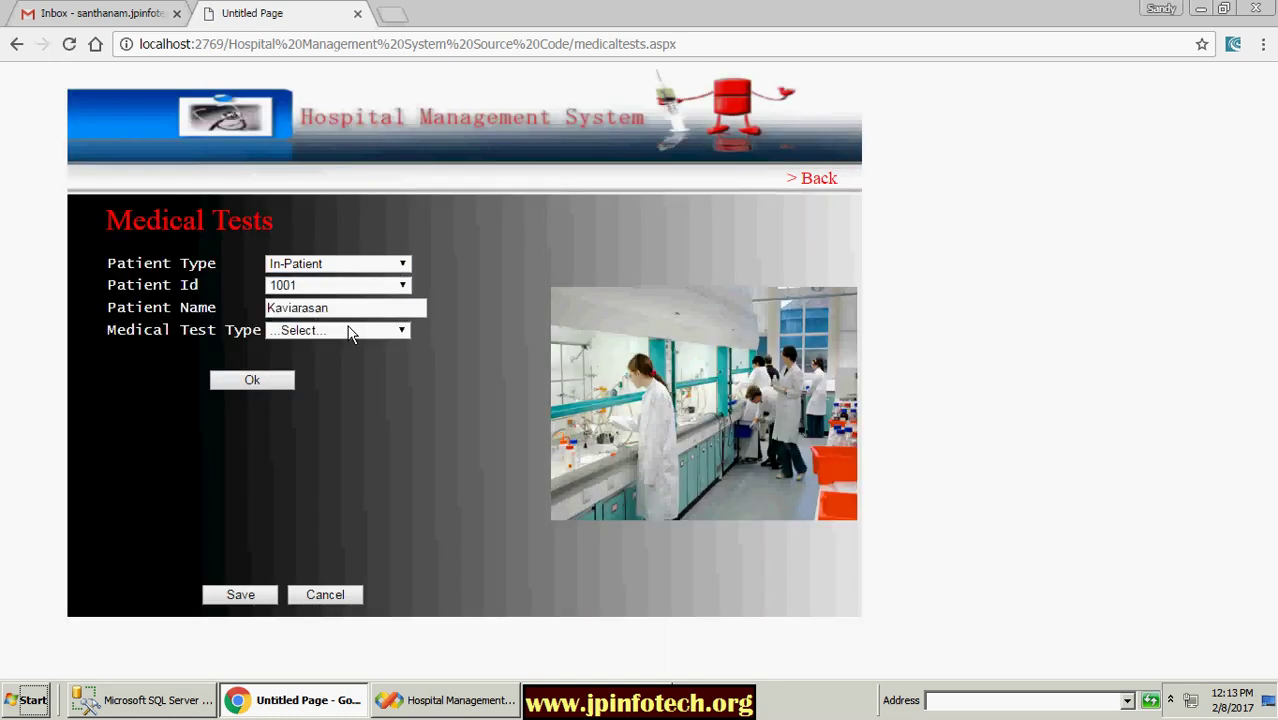
left_click(349, 333)
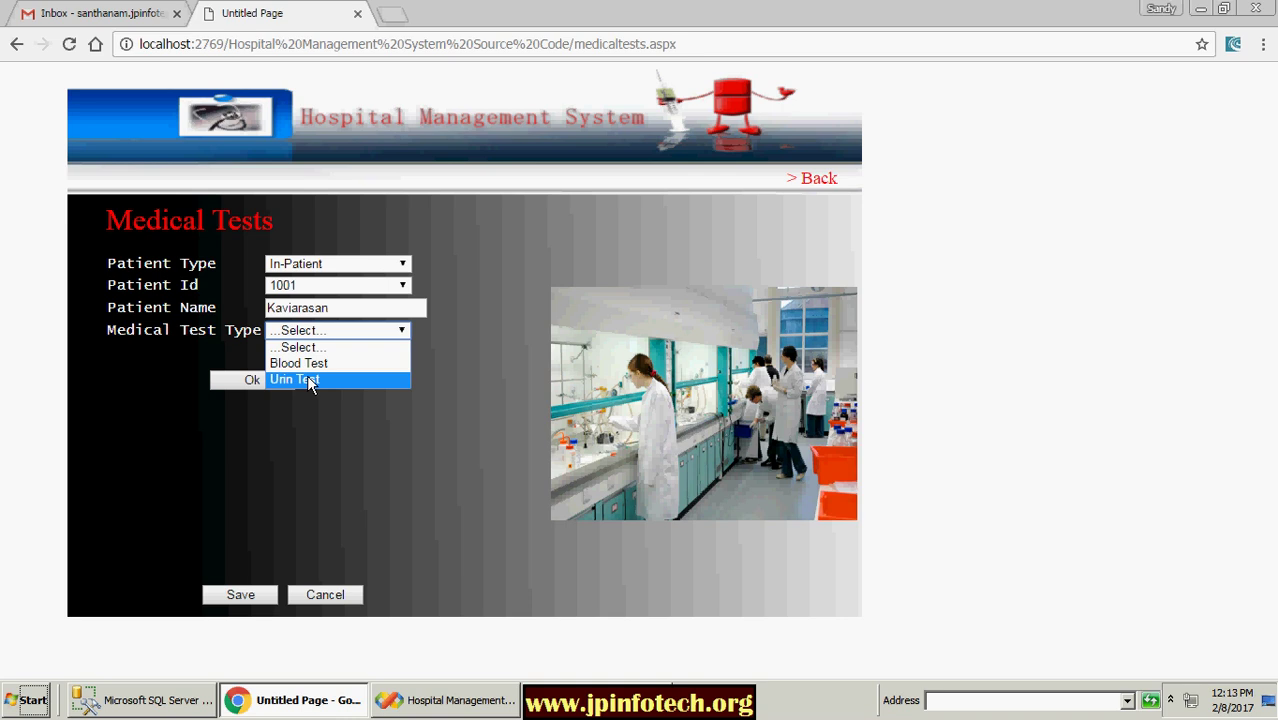
left_click(307, 380)
left_click(265, 381)
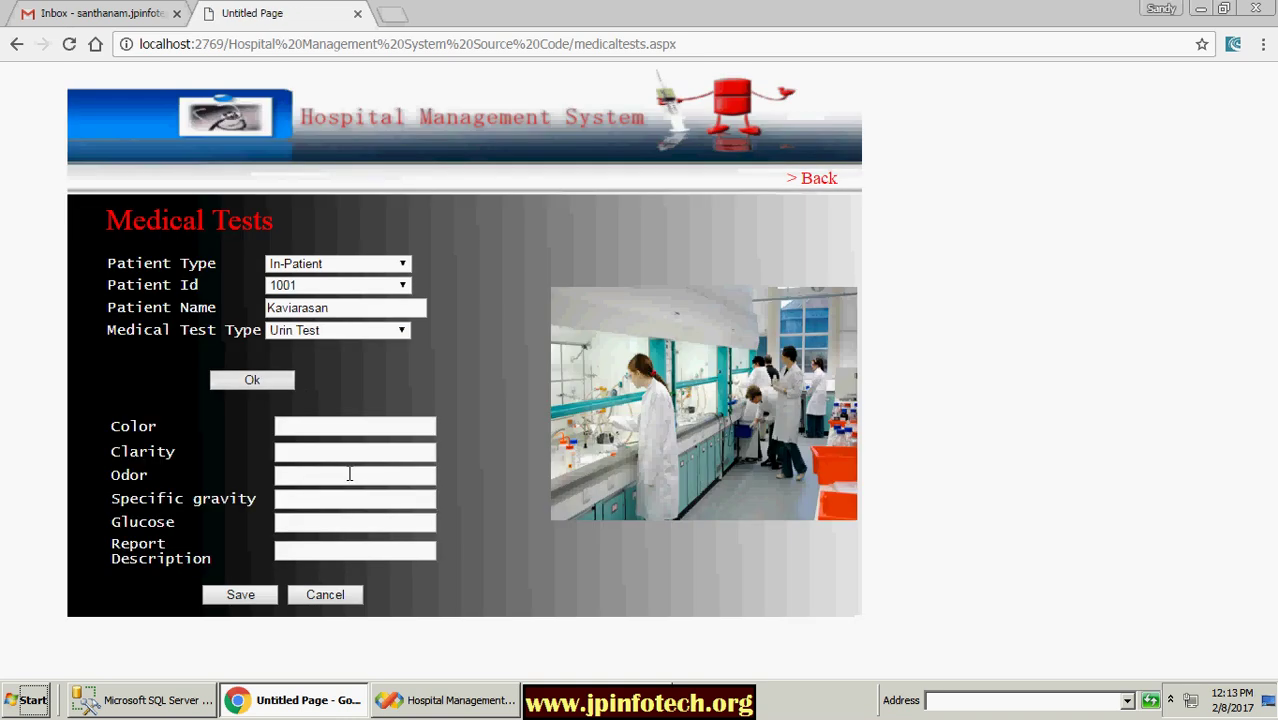
Step: Enter colour 'light yellow', clarity normal, odor good and specific gravity medium
left_click(308, 426)
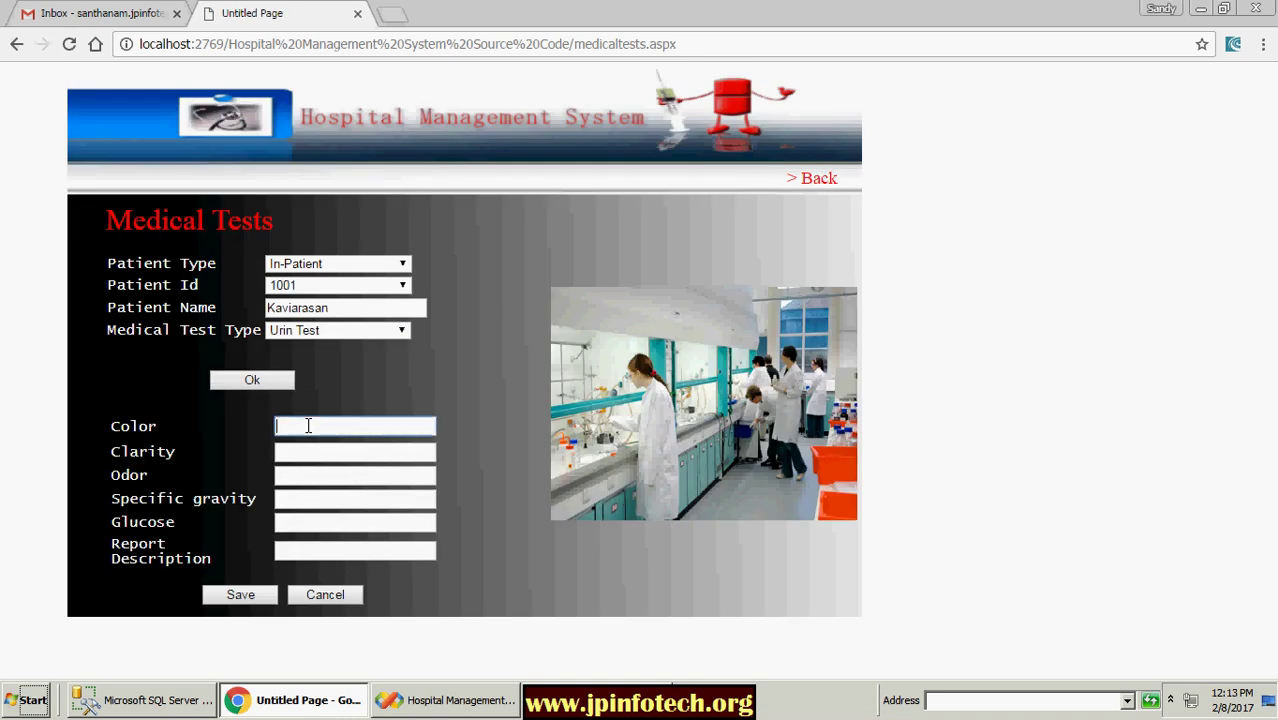
type("light yellow")
left_click(310, 455)
left_click(310, 474)
left_click(310, 477)
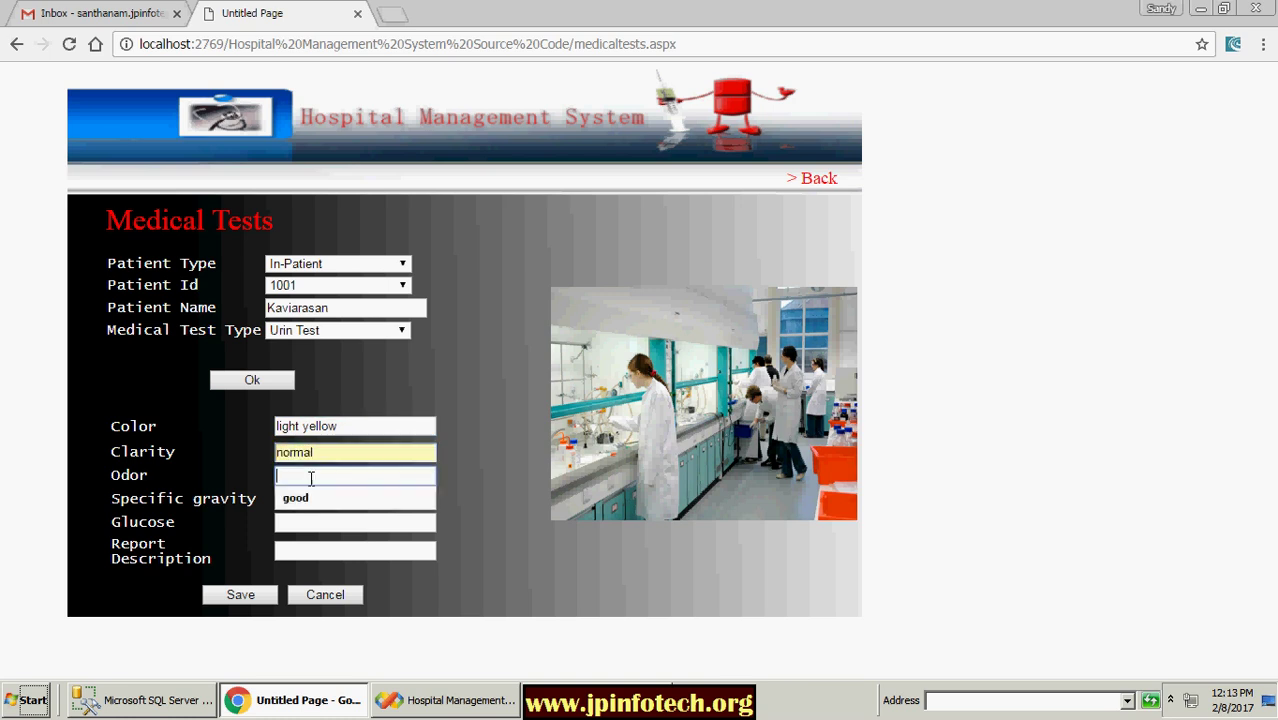
left_click(310, 498)
left_click(307, 498)
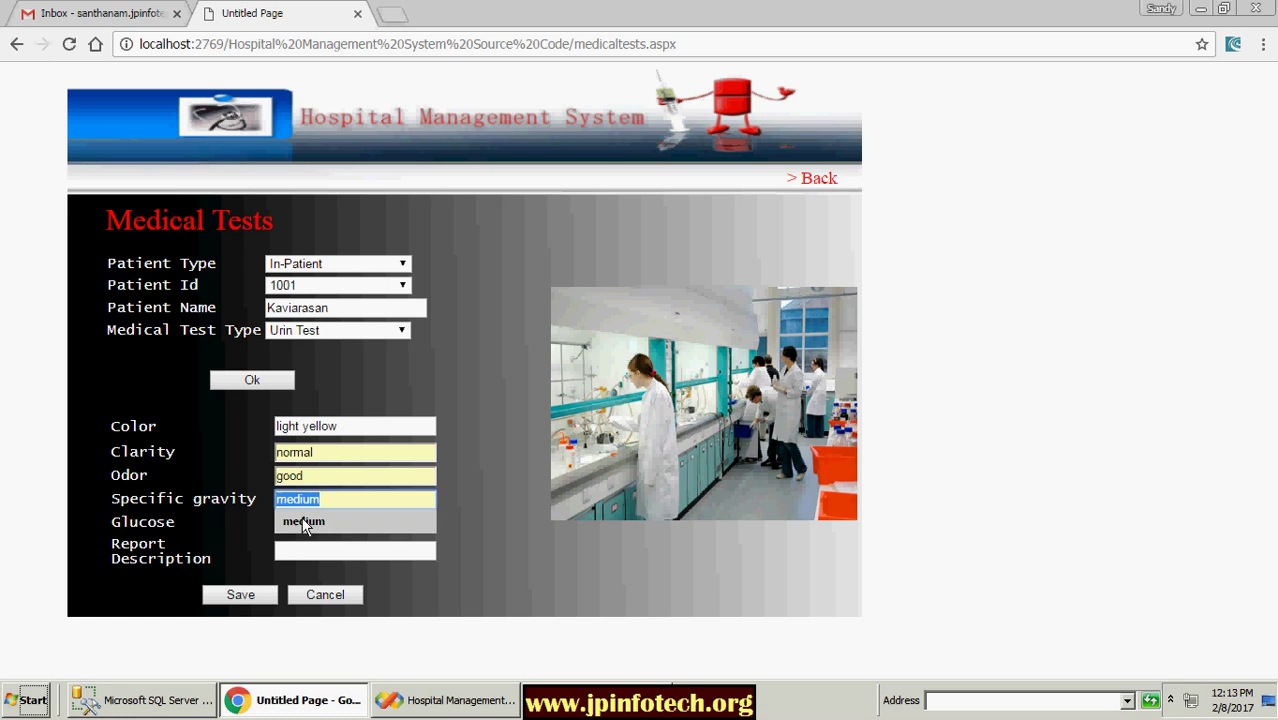
left_click(305, 519)
Step: Set glucose to medium and description to Normal, save the urine test, and return home
left_click(305, 521)
left_click(308, 546)
left_click(302, 551)
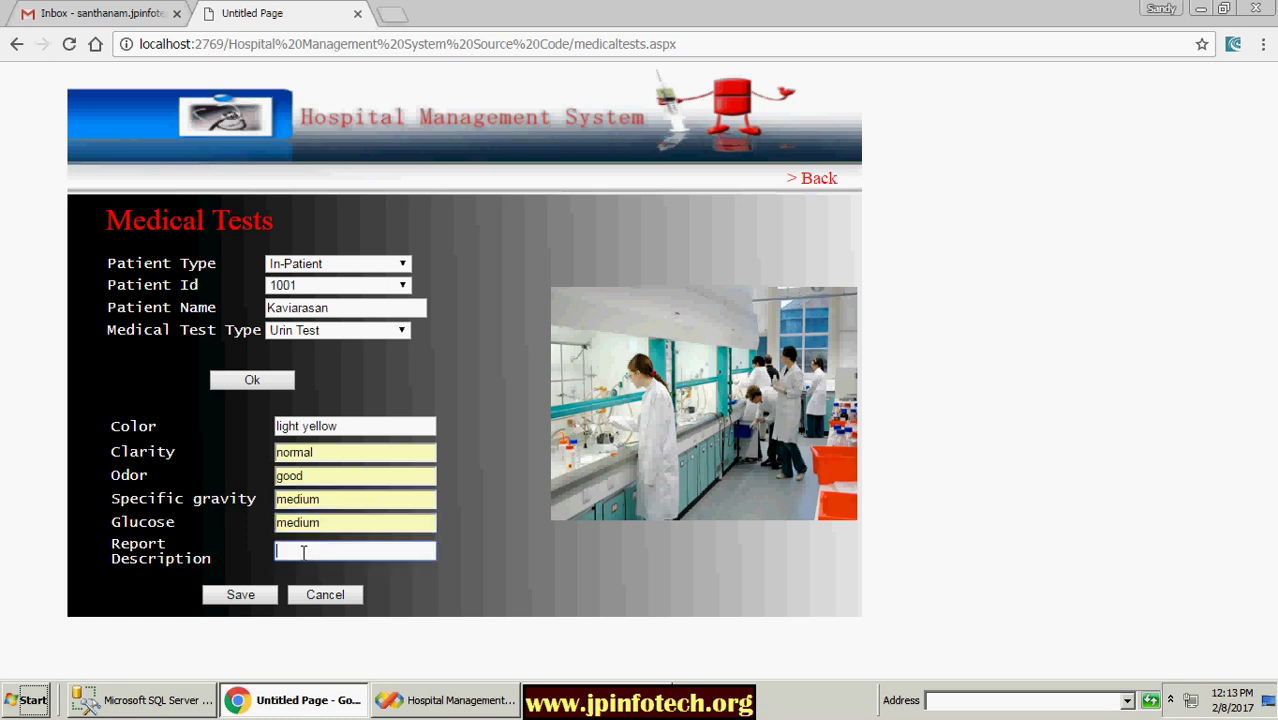
left_click(280, 574)
left_click(245, 593)
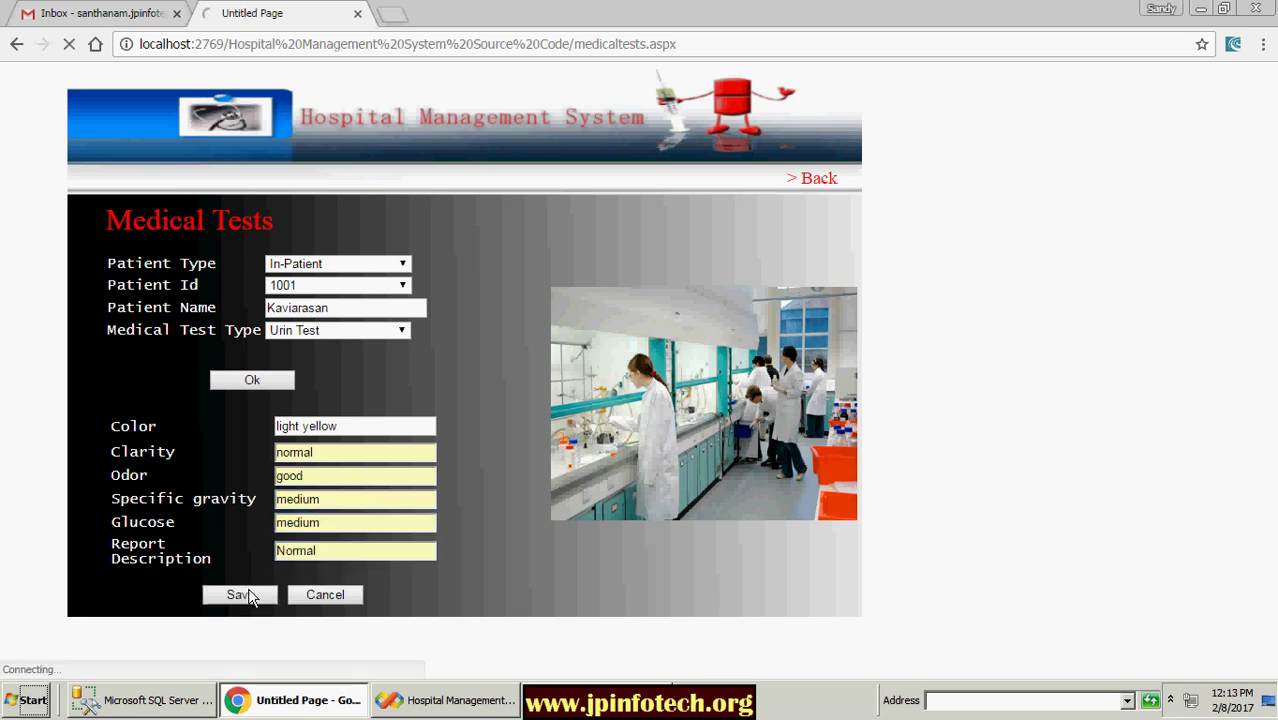
left_click(106, 501)
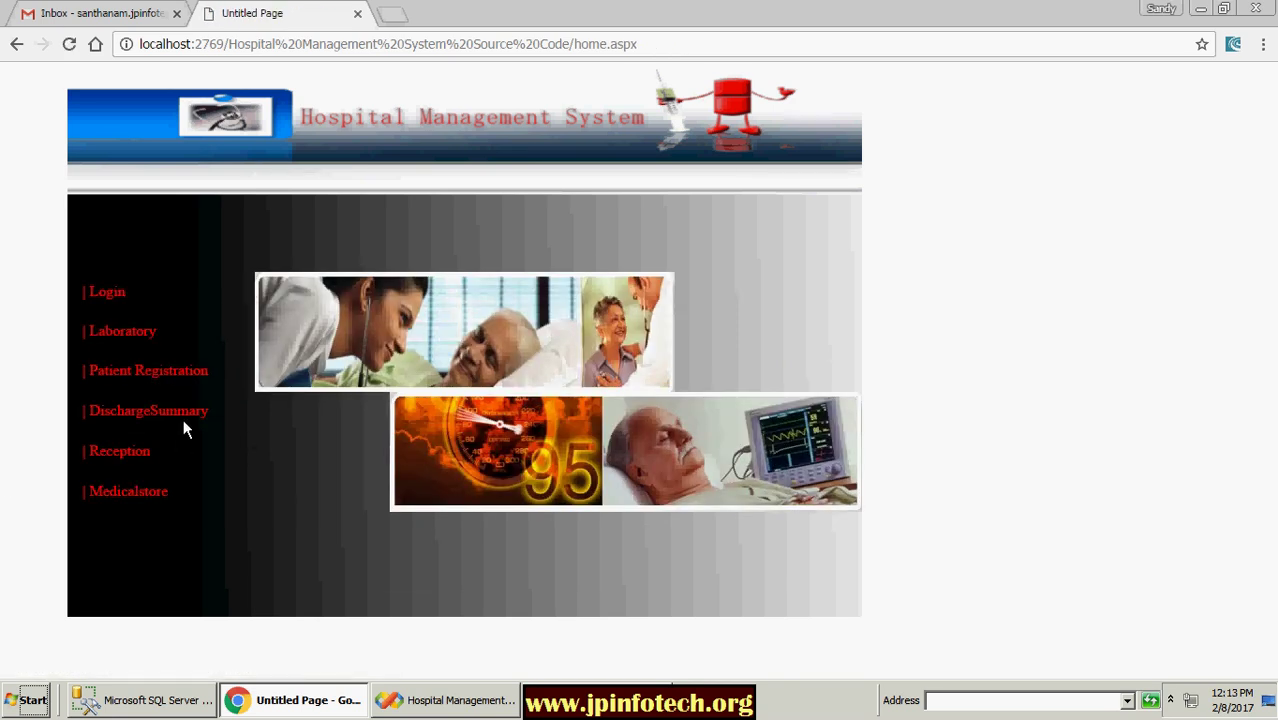
left_click(137, 494)
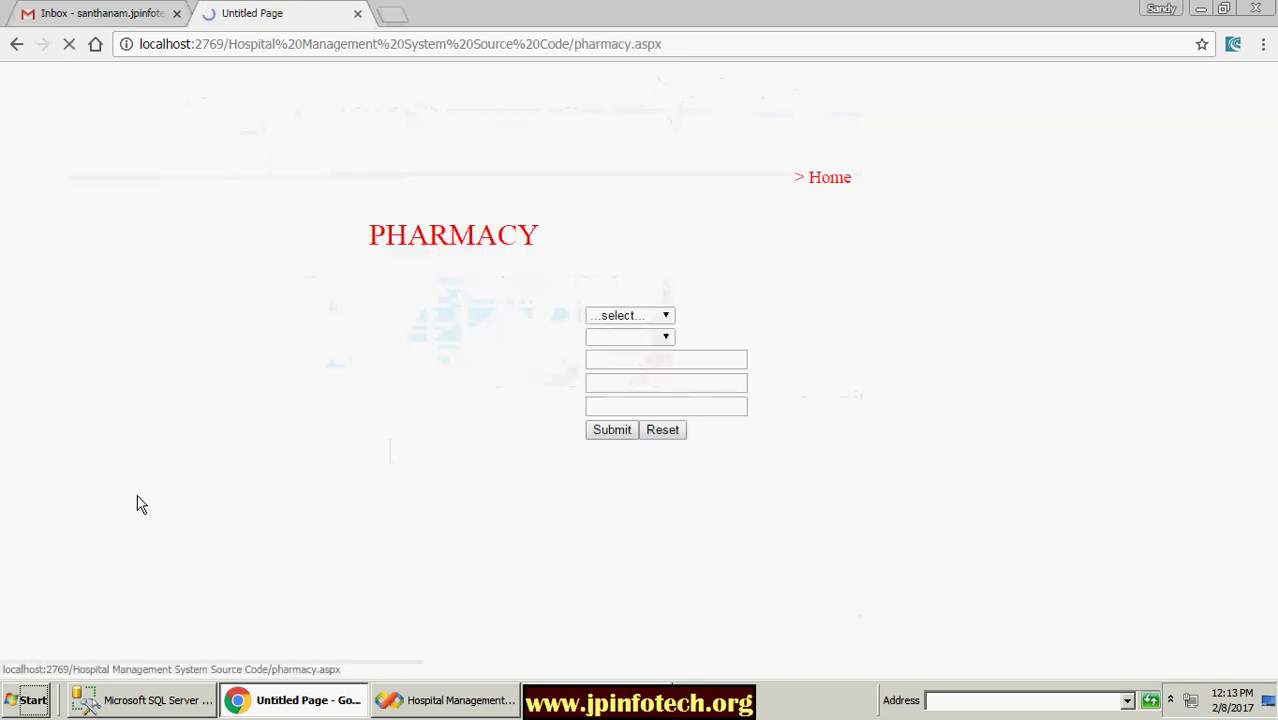
left_click(823, 181)
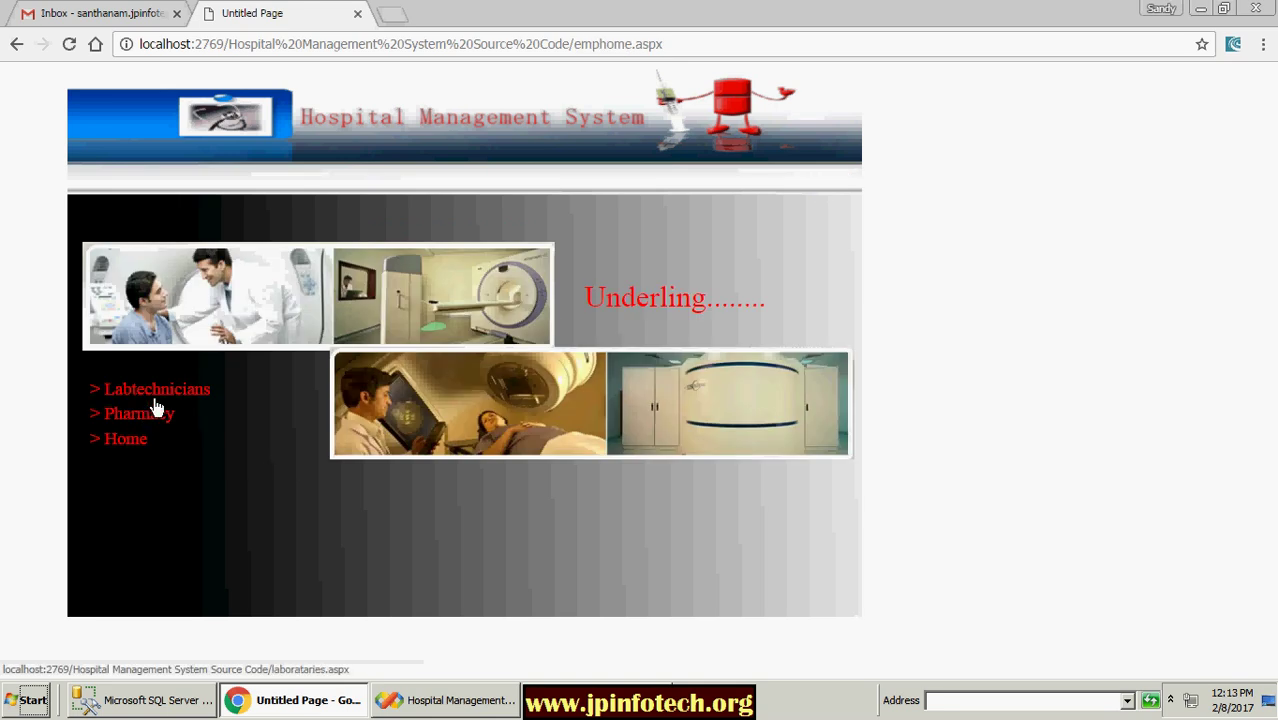
left_click(132, 446)
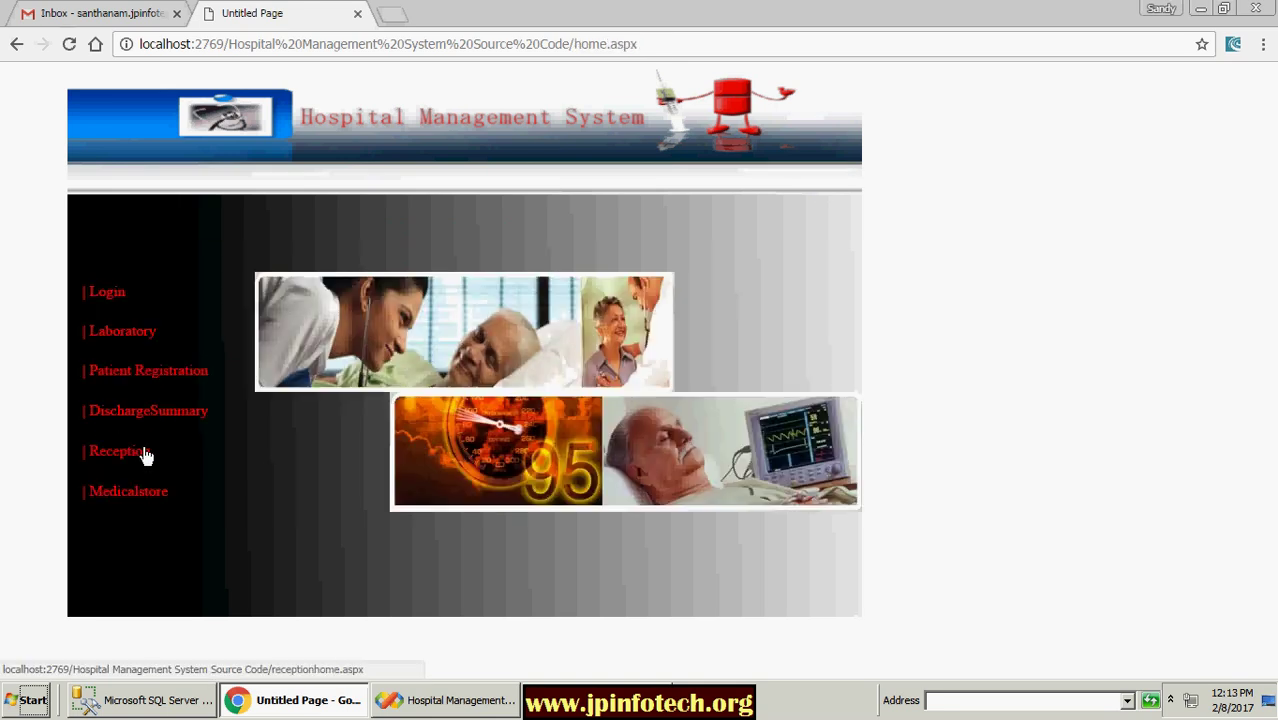